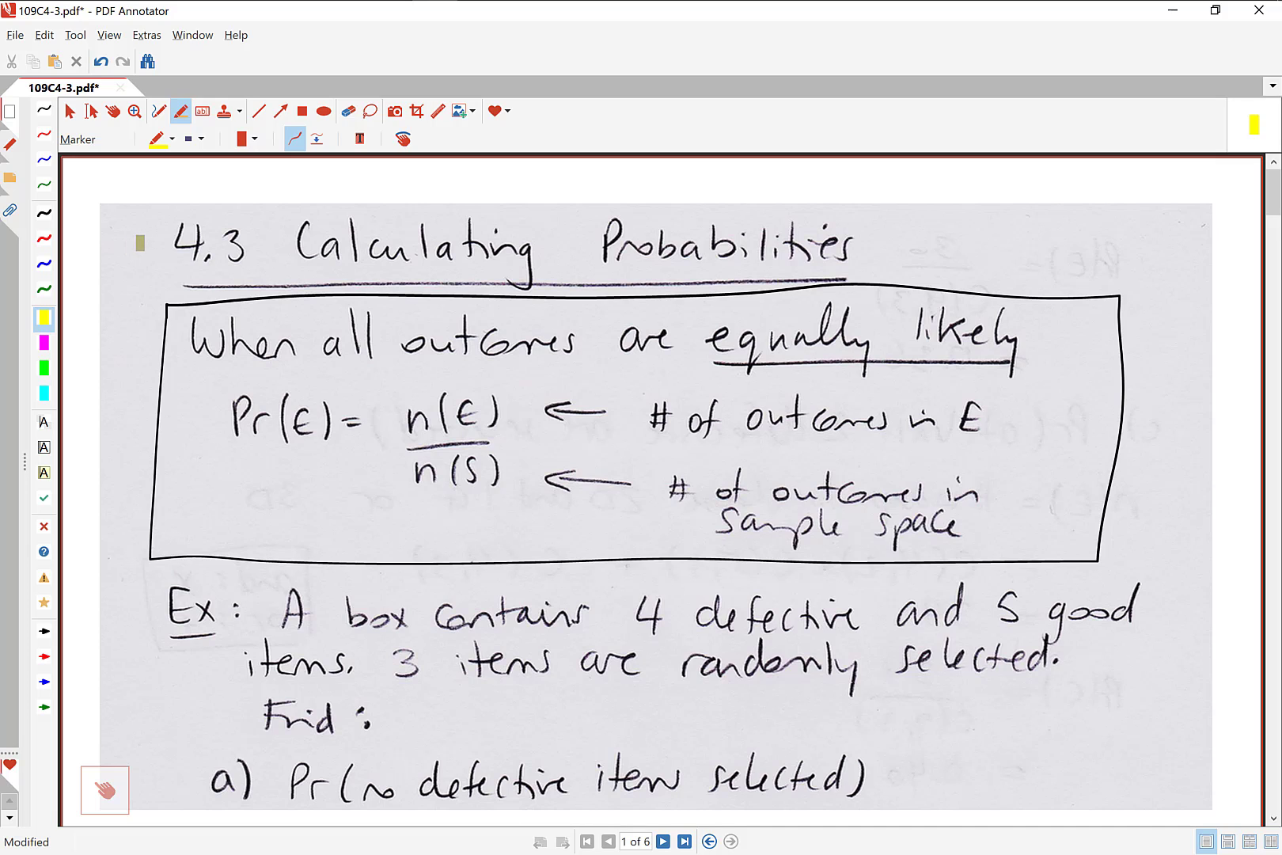
# Highlight the 4.3 heading, Pr(E), n(E) and n(S) in yellow, then add a red mark beside Pr(E)
pyautogui.moveTo(136, 245); pyautogui.dragTo(863, 244)
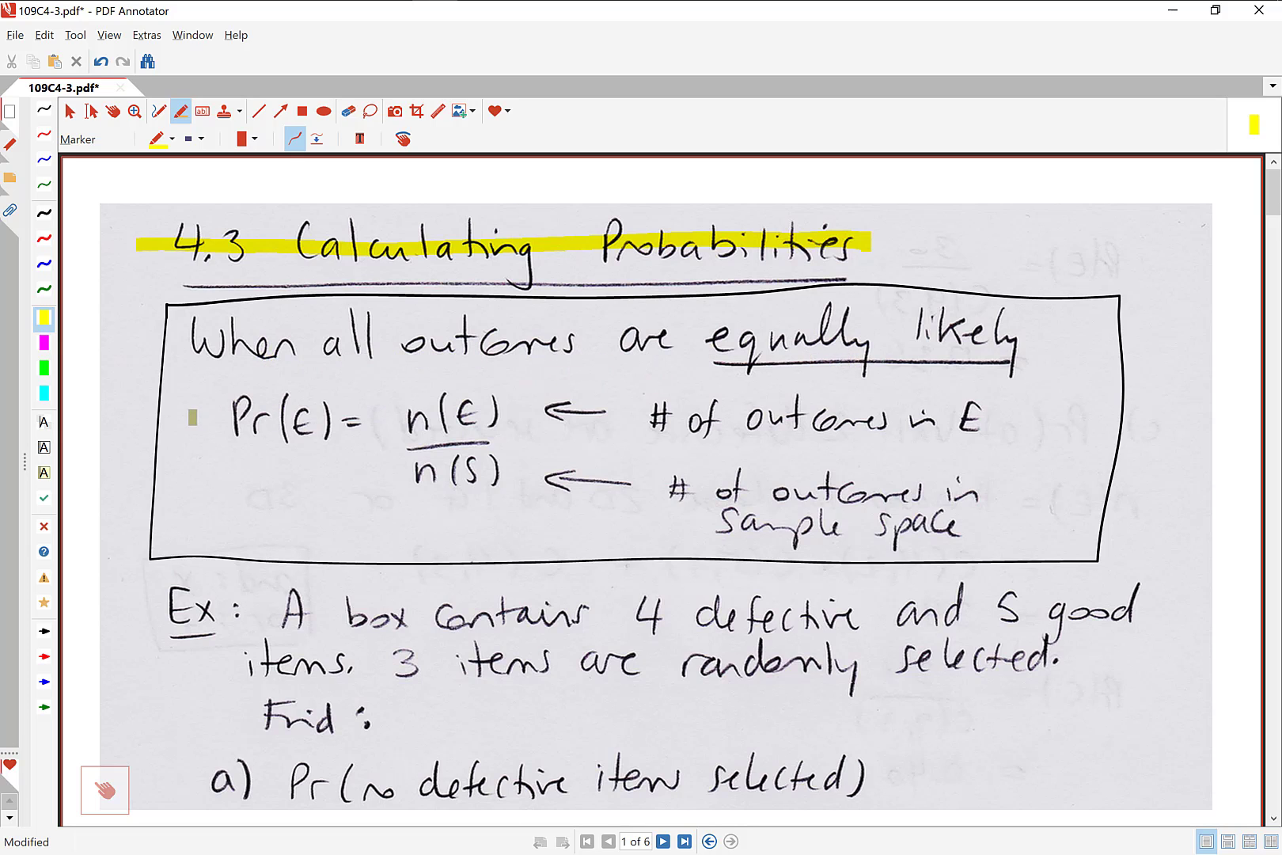
pyautogui.moveTo(211, 420); pyautogui.dragTo(500, 418)
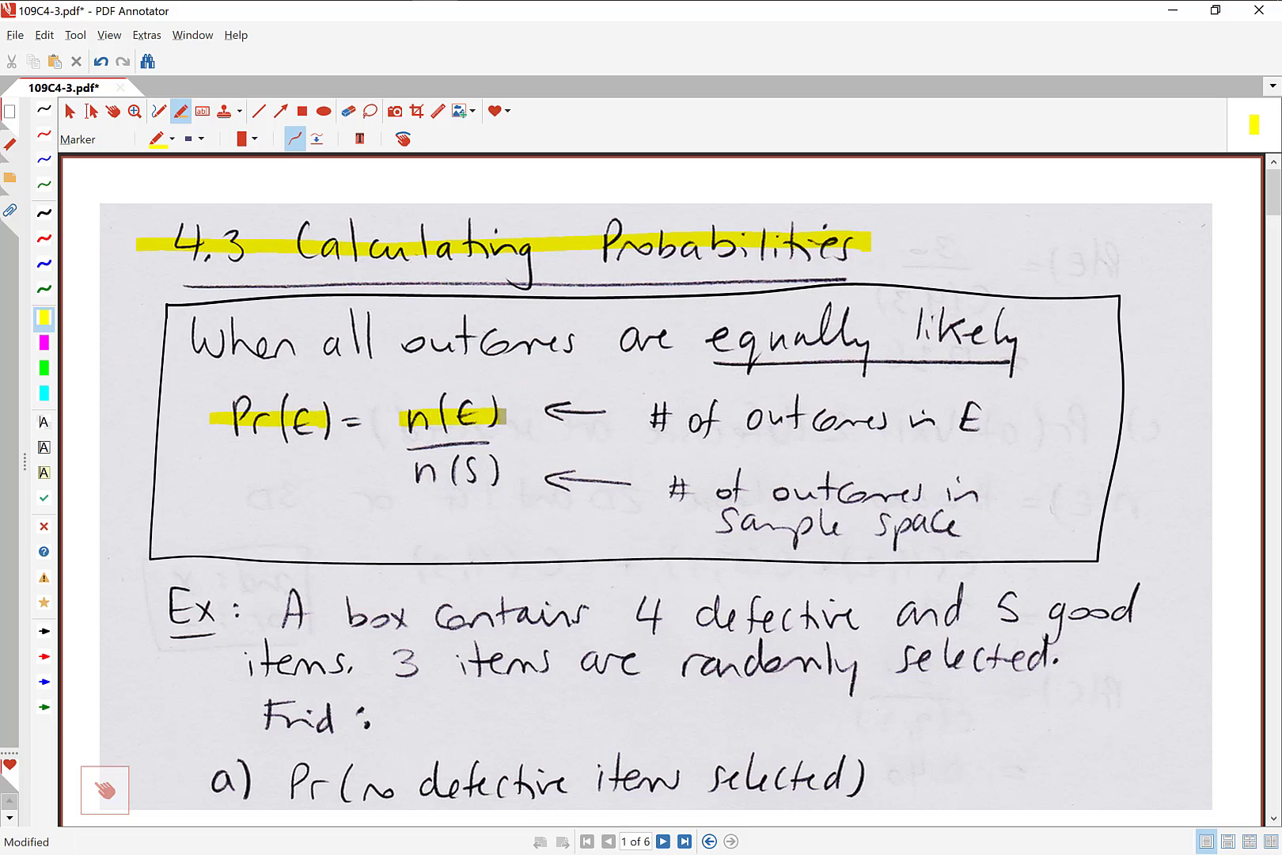
pyautogui.moveTo(402, 476); pyautogui.dragTo(500, 475)
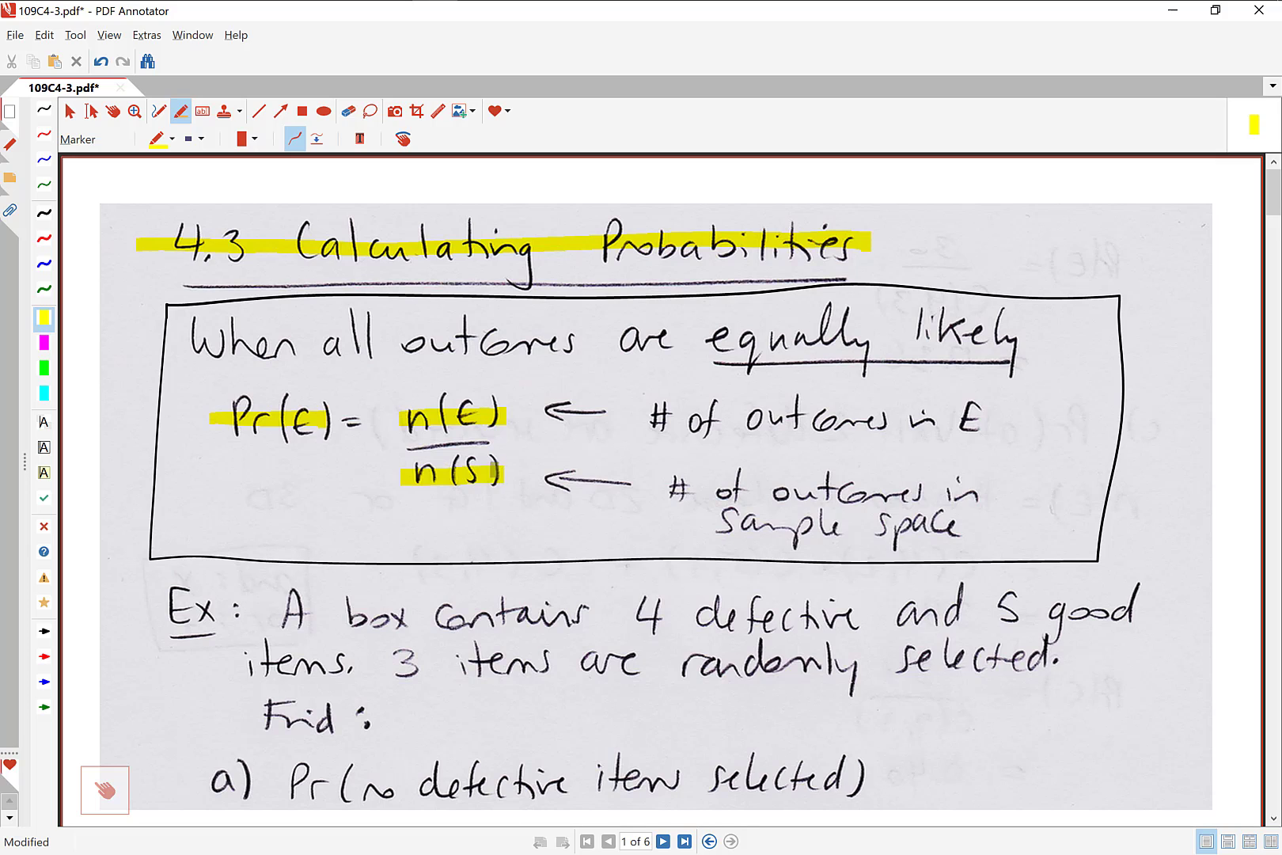
pyautogui.moveTo(411, 413)
pyautogui.mouseDown()
pyautogui.moveTo(501, 401)
pyautogui.moveTo(388, 413)
pyautogui.moveTo(497, 428)
pyautogui.mouseUp()
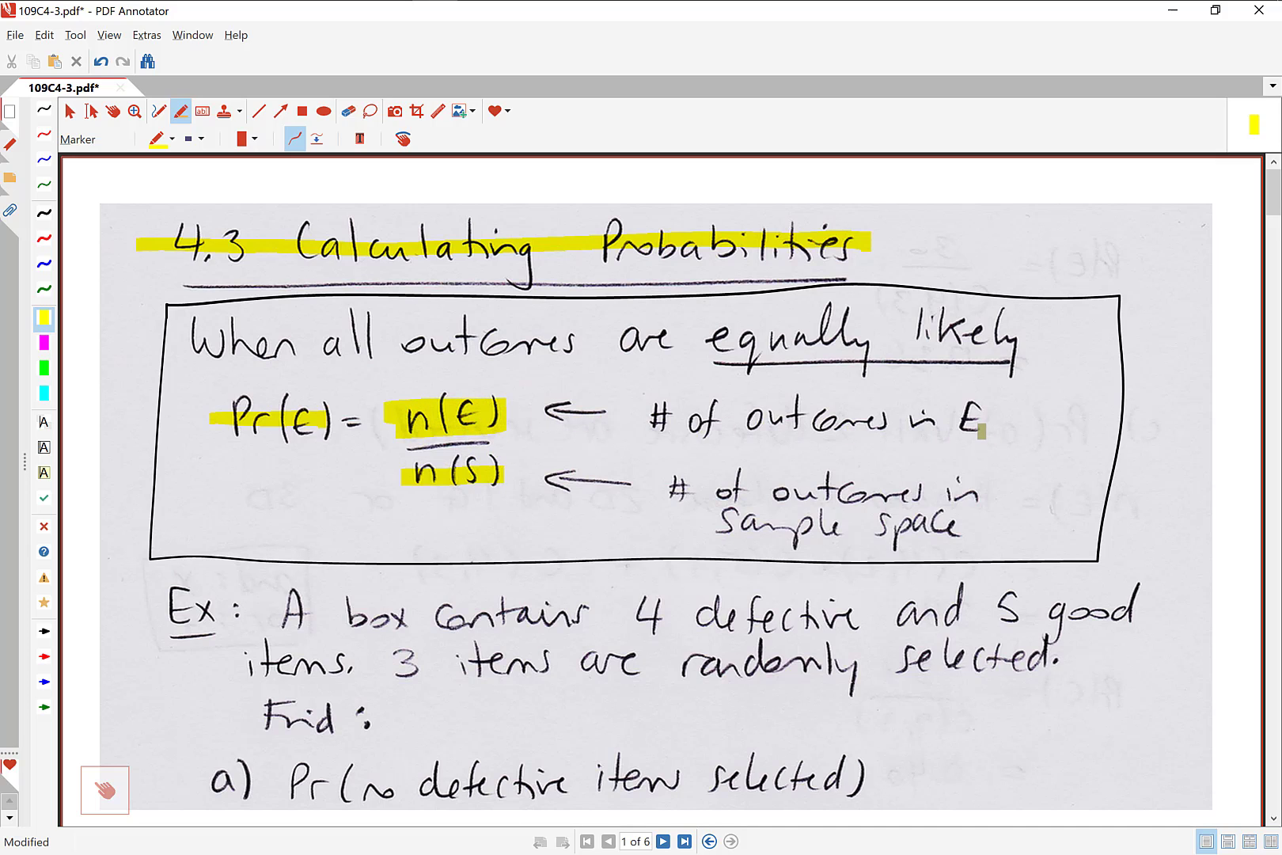
pyautogui.moveTo(408, 473)
pyautogui.mouseDown()
pyautogui.moveTo(500, 466)
pyautogui.moveTo(475, 468)
pyautogui.mouseUp()
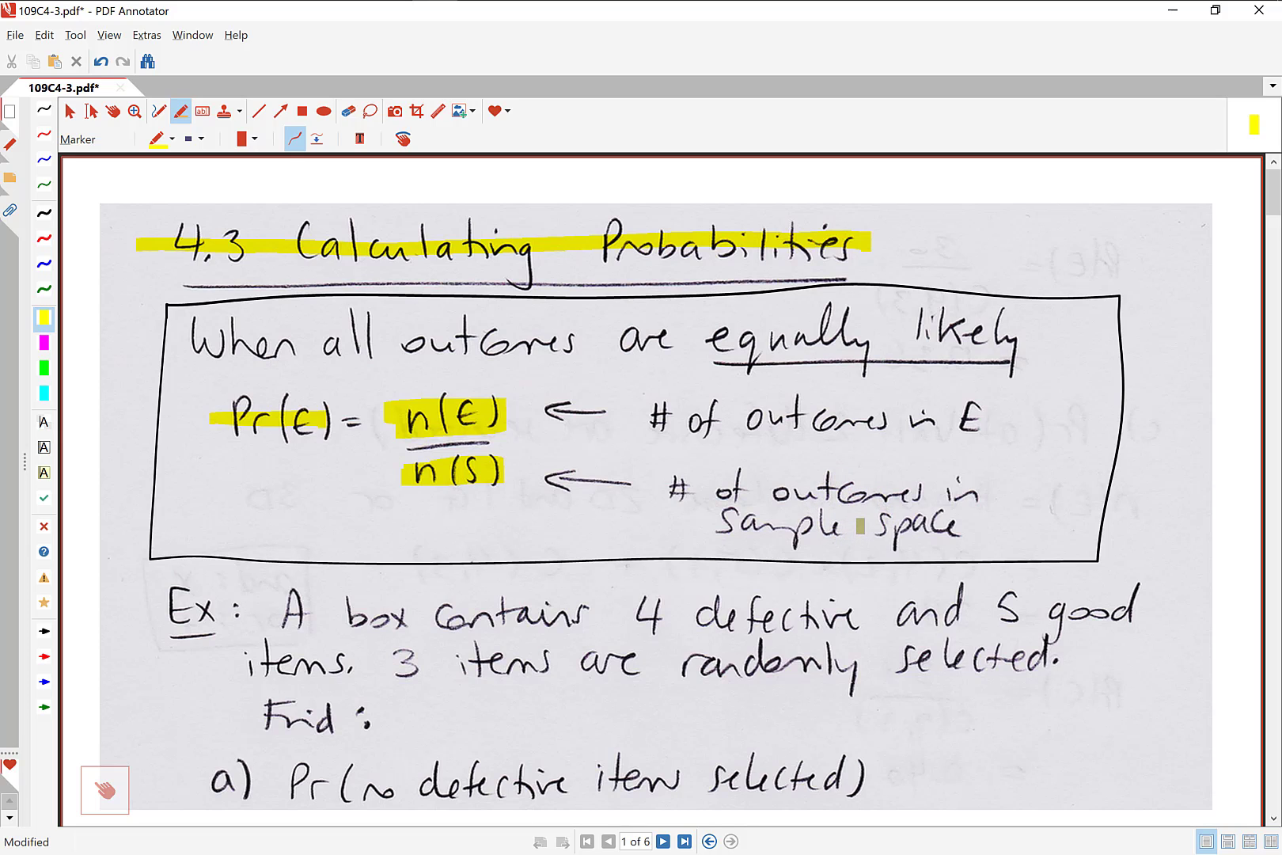
pyautogui.click(43, 238)
pyautogui.moveTo(129, 397)
pyautogui.mouseDown()
pyautogui.moveTo(117, 426)
pyautogui.moveTo(129, 398)
pyautogui.moveTo(152, 411)
pyautogui.moveTo(147, 389)
pyautogui.mouseUp()
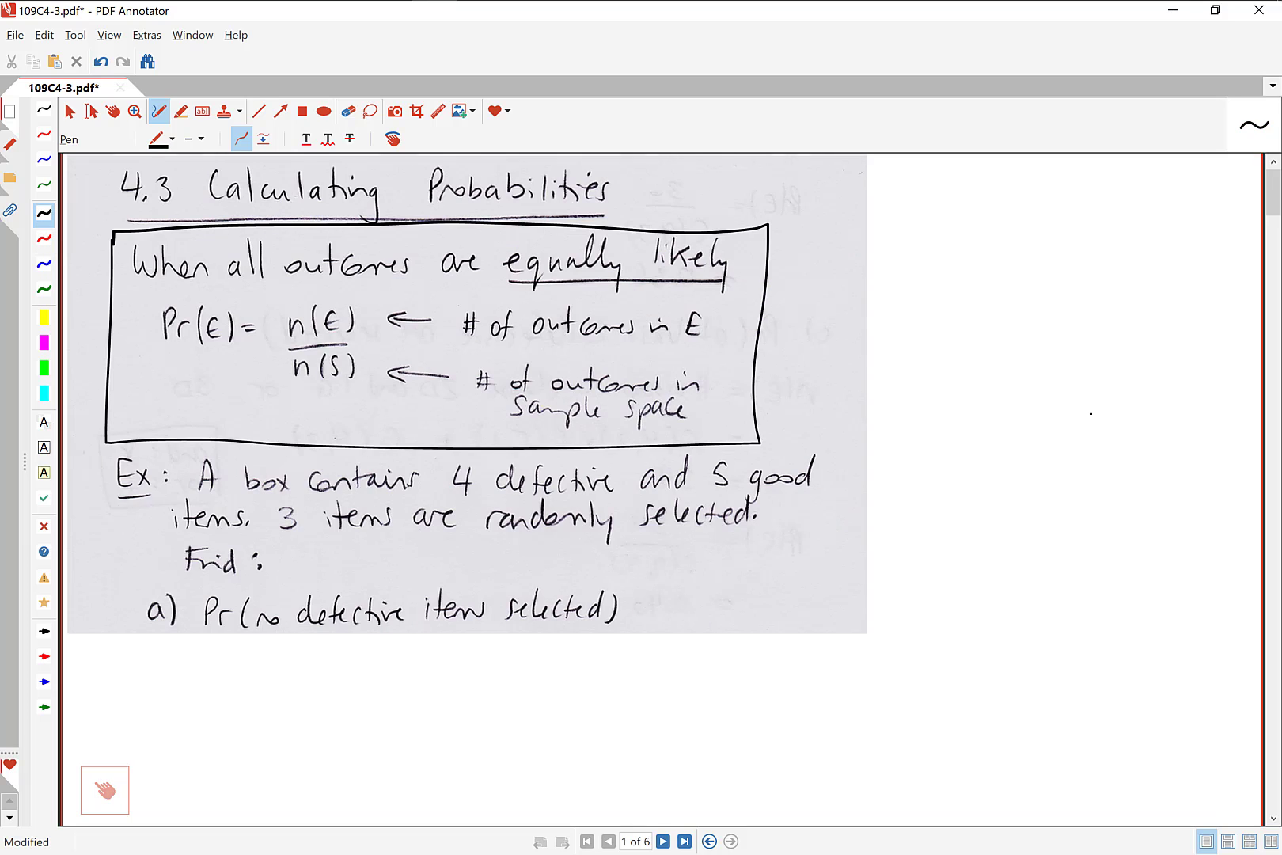
# Below the example, write n(S) and the note 'Choose 3 of 9 items' in blue ink
pyautogui.scroll(-5, 467, 395)
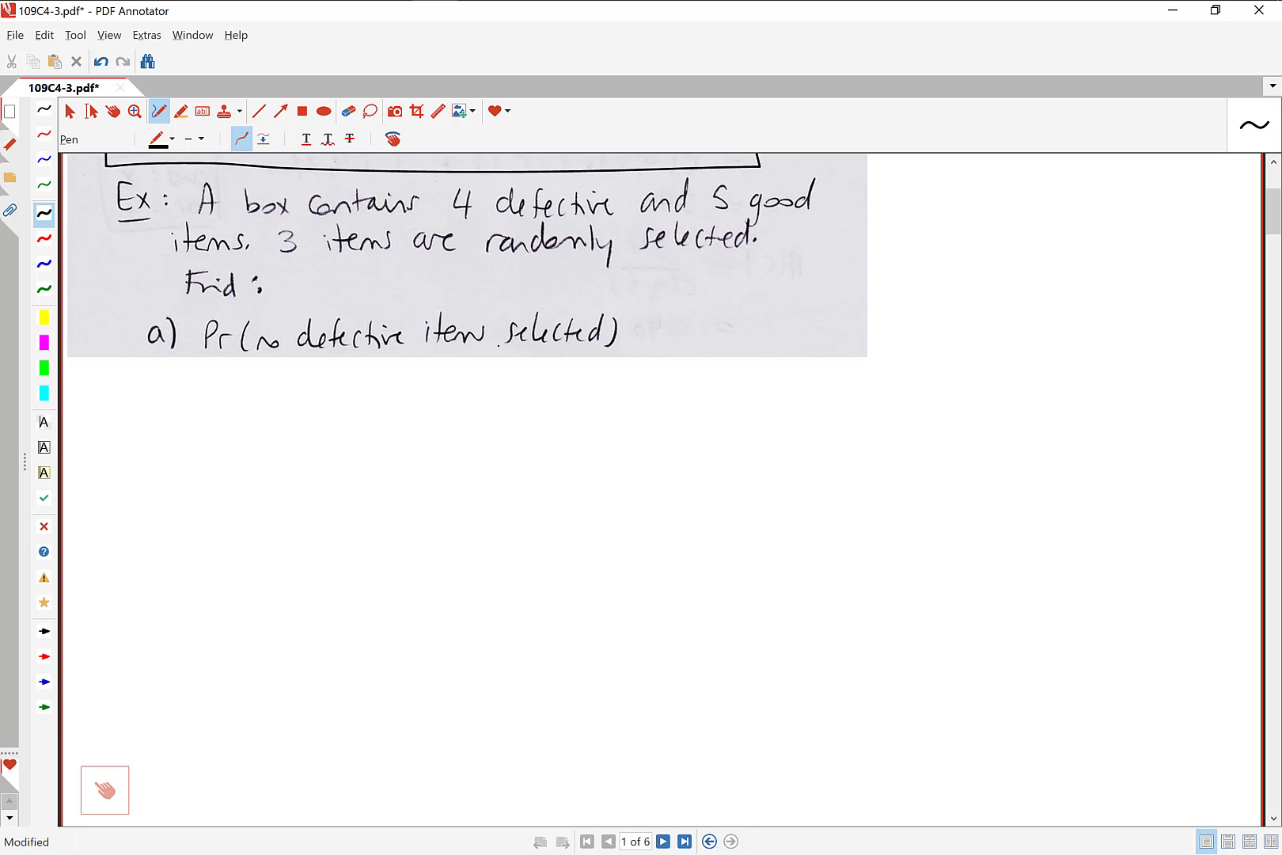
pyautogui.click(44, 263)
pyautogui.moveTo(188, 437)
pyautogui.mouseDown()
pyautogui.moveTo(187, 453)
pyautogui.moveTo(245, 457)
pyautogui.mouseUp()
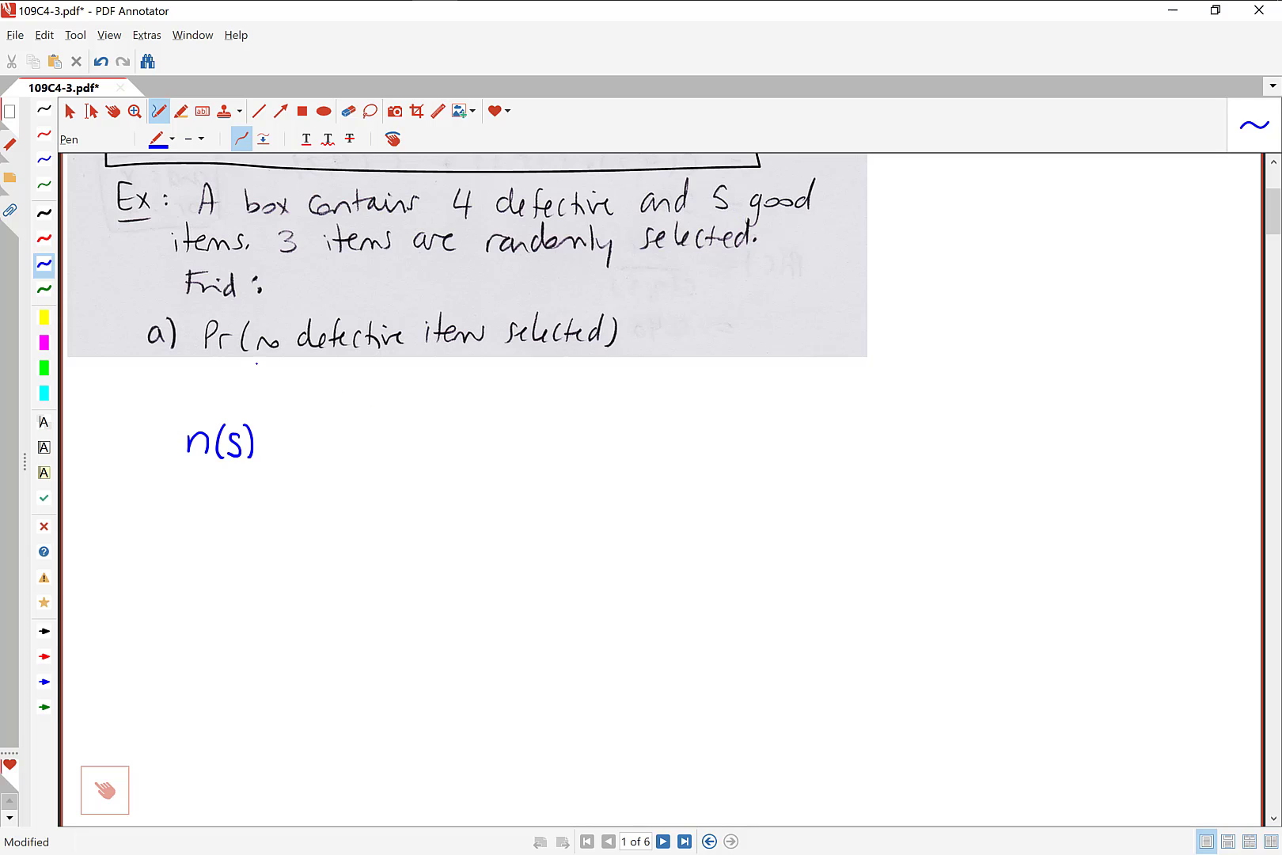
pyautogui.moveTo(286, 369)
pyautogui.mouseDown()
pyautogui.moveTo(289, 399)
pyautogui.moveTo(380, 396)
pyautogui.mouseUp()
pyautogui.moveTo(404, 380); pyautogui.dragTo(425, 398)
pyautogui.moveTo(454, 369); pyautogui.dragTo(519, 398)
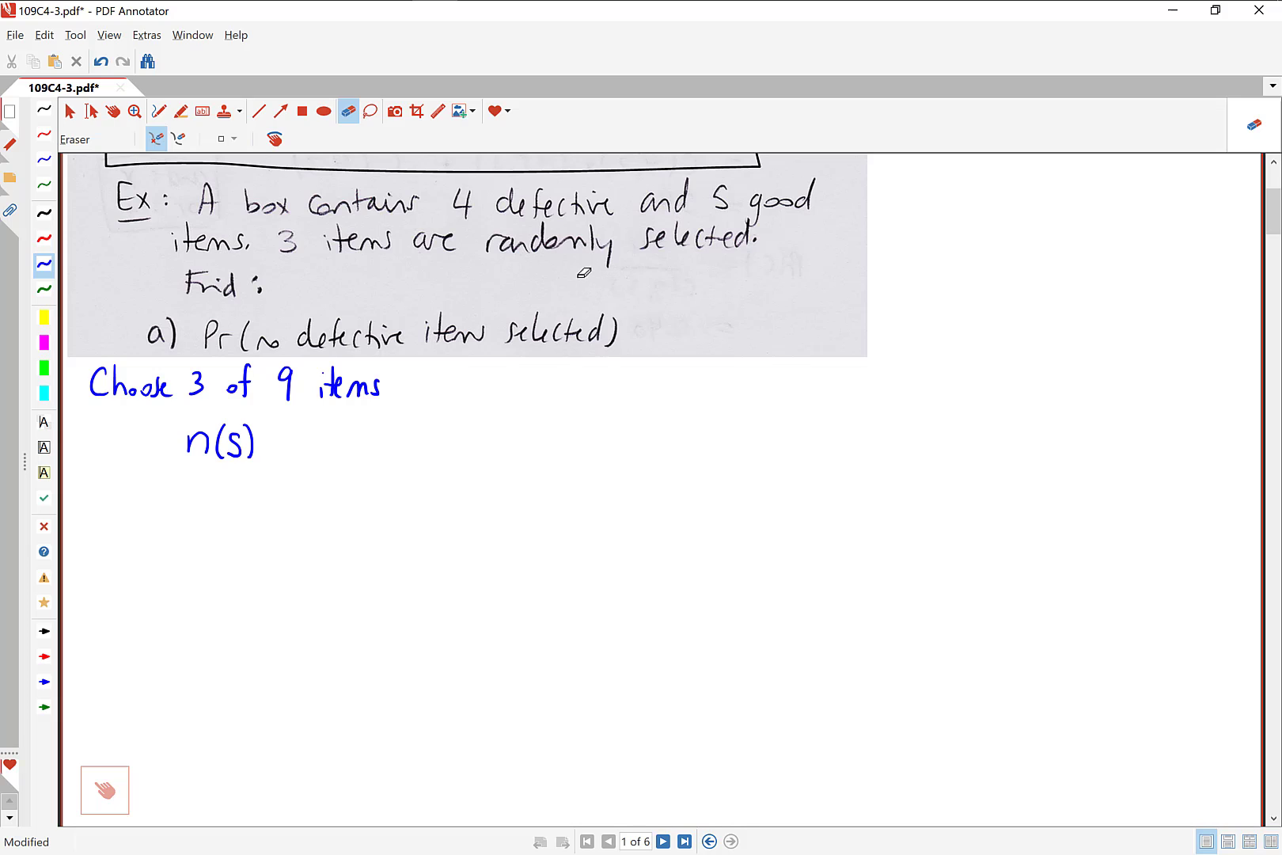
# Complete the line to read n(S) = C(9,3)
pyautogui.click(44, 264)
pyautogui.click(283, 447)
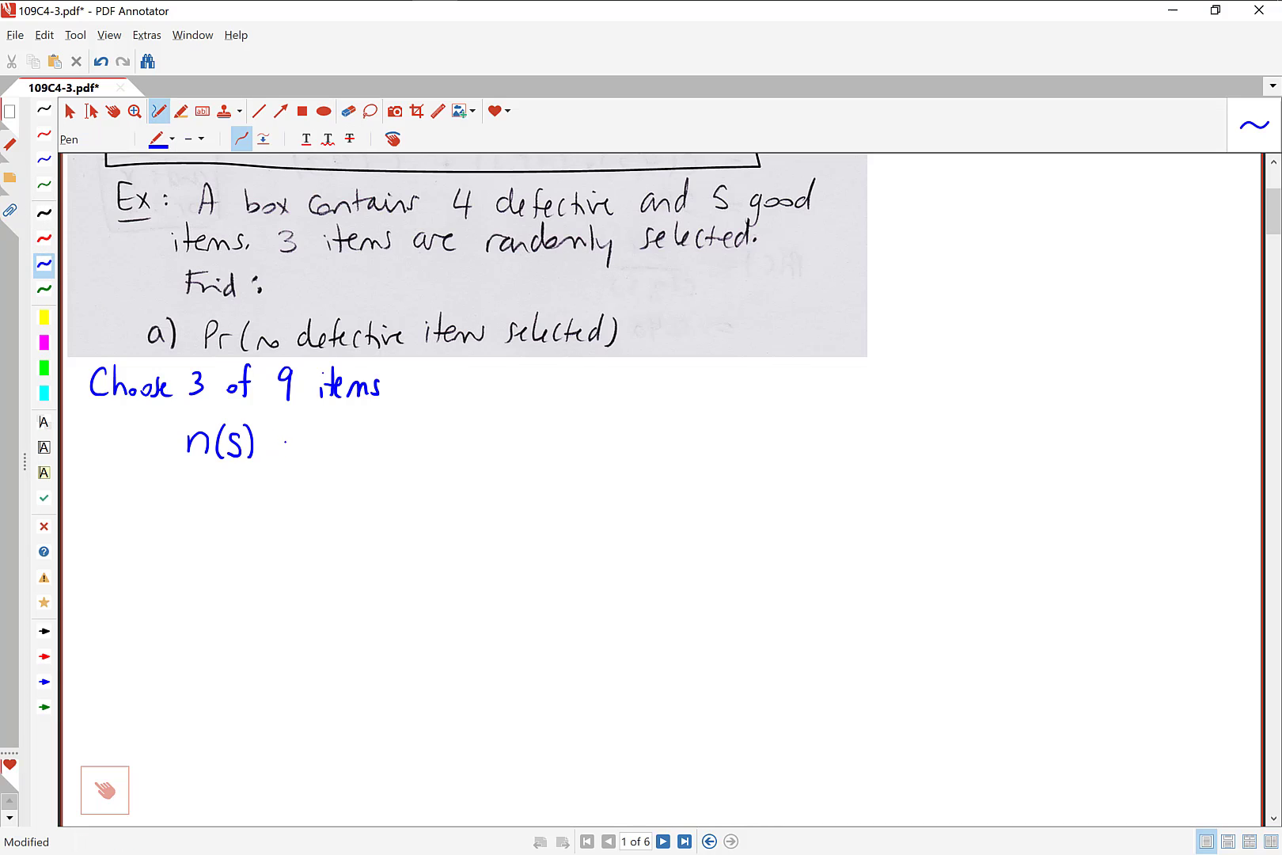
pyautogui.moveTo(279, 437); pyautogui.dragTo(357, 458)
pyautogui.moveTo(391, 425); pyautogui.dragTo(386, 456)
pyautogui.moveTo(395, 446)
pyautogui.mouseDown()
pyautogui.moveTo(432, 420)
pyautogui.moveTo(431, 465)
pyautogui.mouseUp()
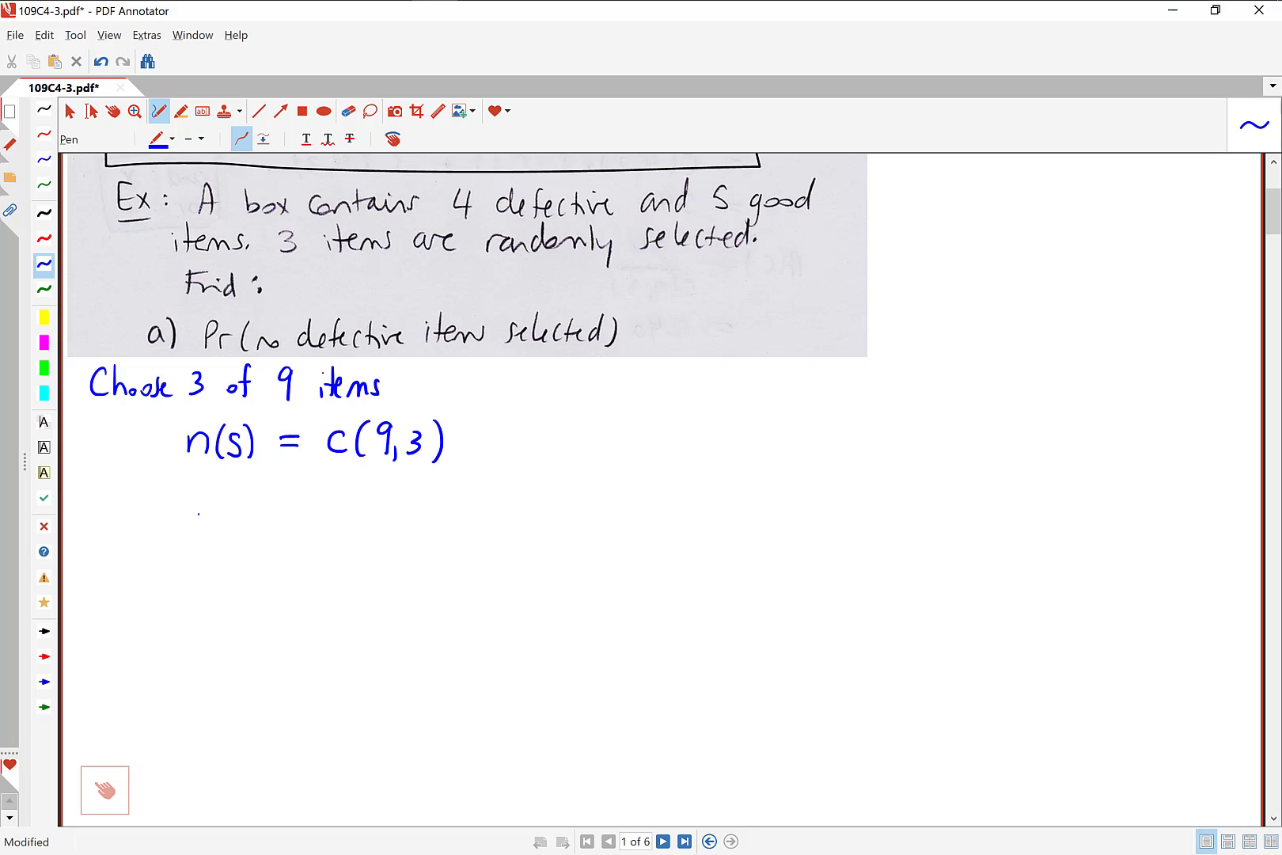
# Write n(E) underneath n(S) = C(9,3)
pyautogui.moveTo(187, 520); pyautogui.dragTo(222, 553)
pyautogui.moveTo(243, 520)
pyautogui.mouseDown()
pyautogui.moveTo(234, 548)
pyautogui.moveTo(246, 548)
pyautogui.mouseUp()
pyautogui.moveTo(229, 534); pyautogui.dragTo(248, 534)
pyautogui.moveTo(255, 511); pyautogui.dragTo(262, 548)
pyautogui.click(44, 316)
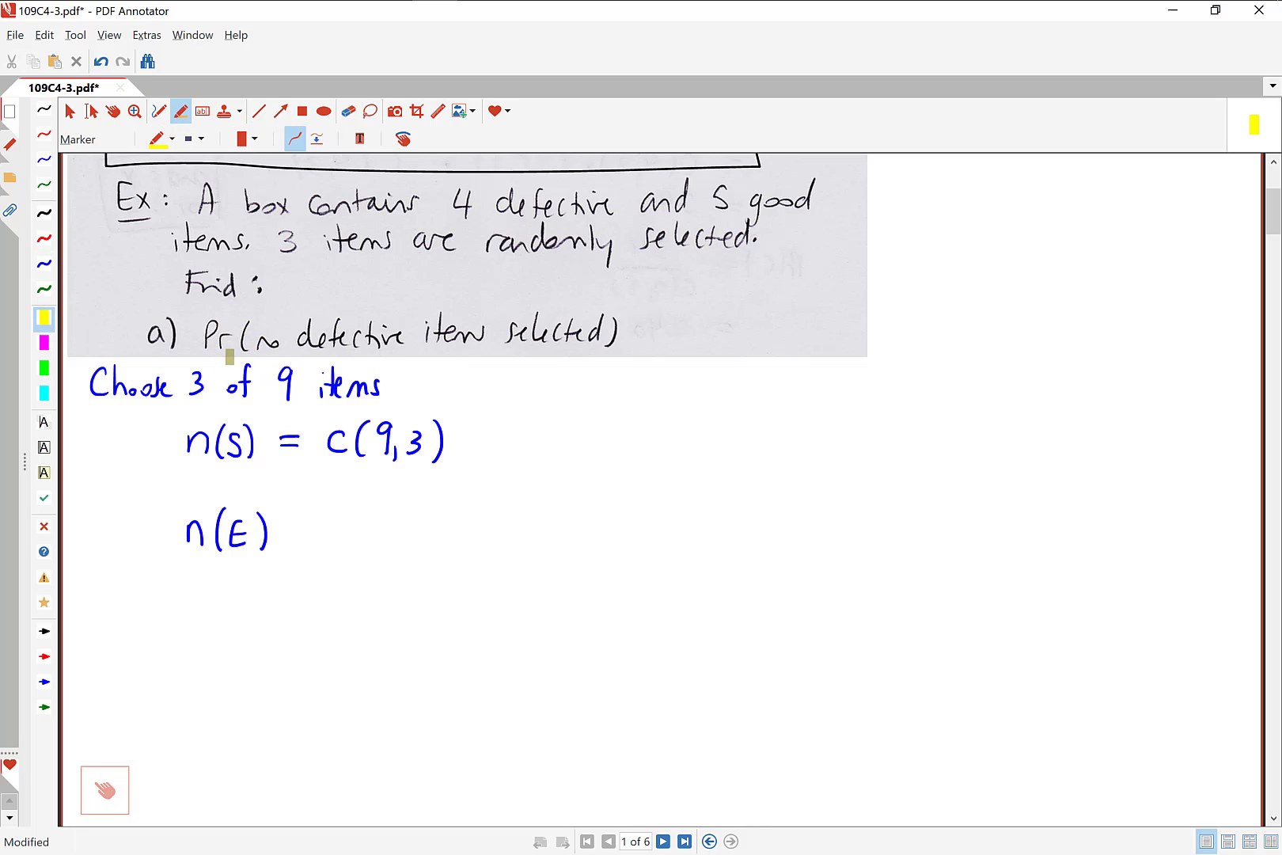
# Highlight 'no defective item selected' in yellow, then write '=' after n(E) in blue
pyautogui.moveTo(255, 340); pyautogui.dragTo(615, 330)
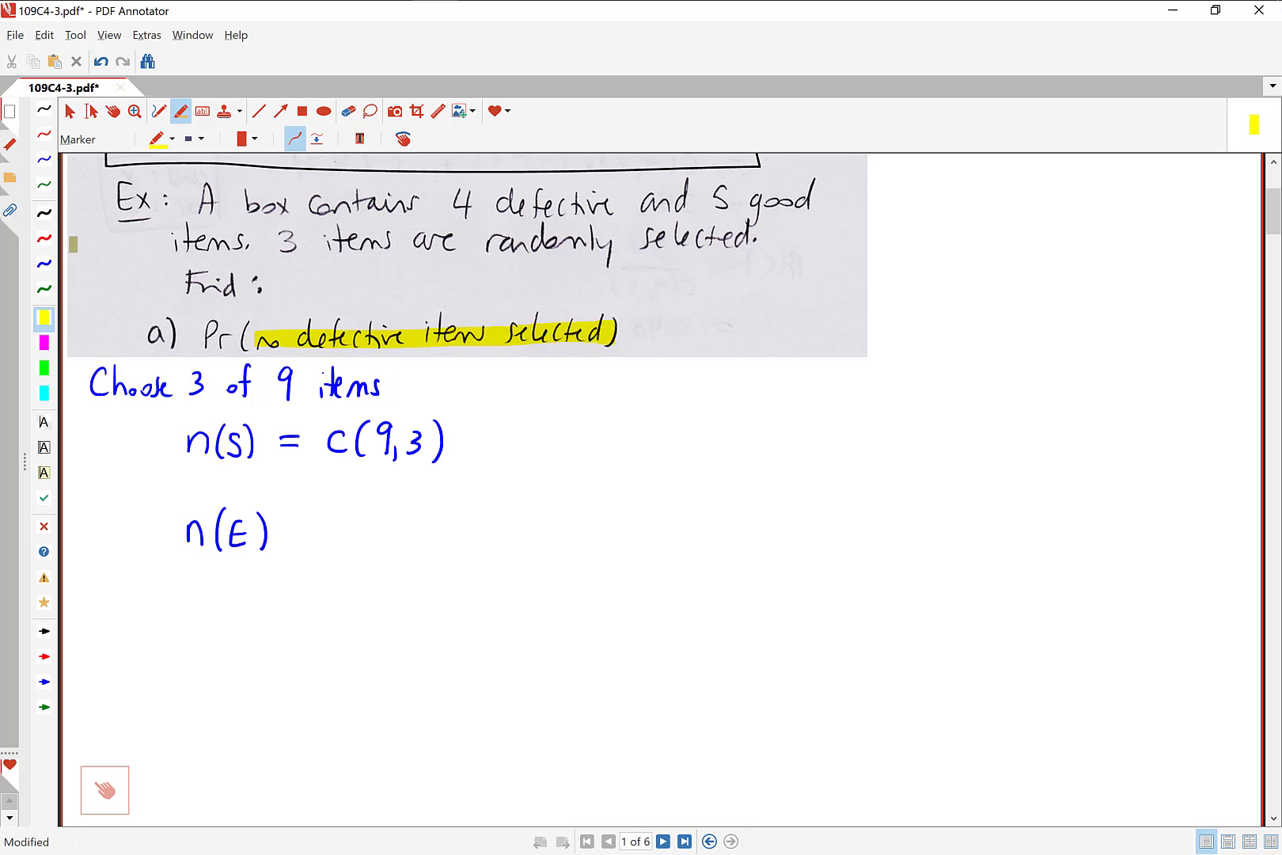
pyautogui.click(44, 264)
pyautogui.moveTo(287, 530); pyautogui.dragTo(305, 528)
pyautogui.moveTo(284, 541); pyautogui.dragTo(305, 540)
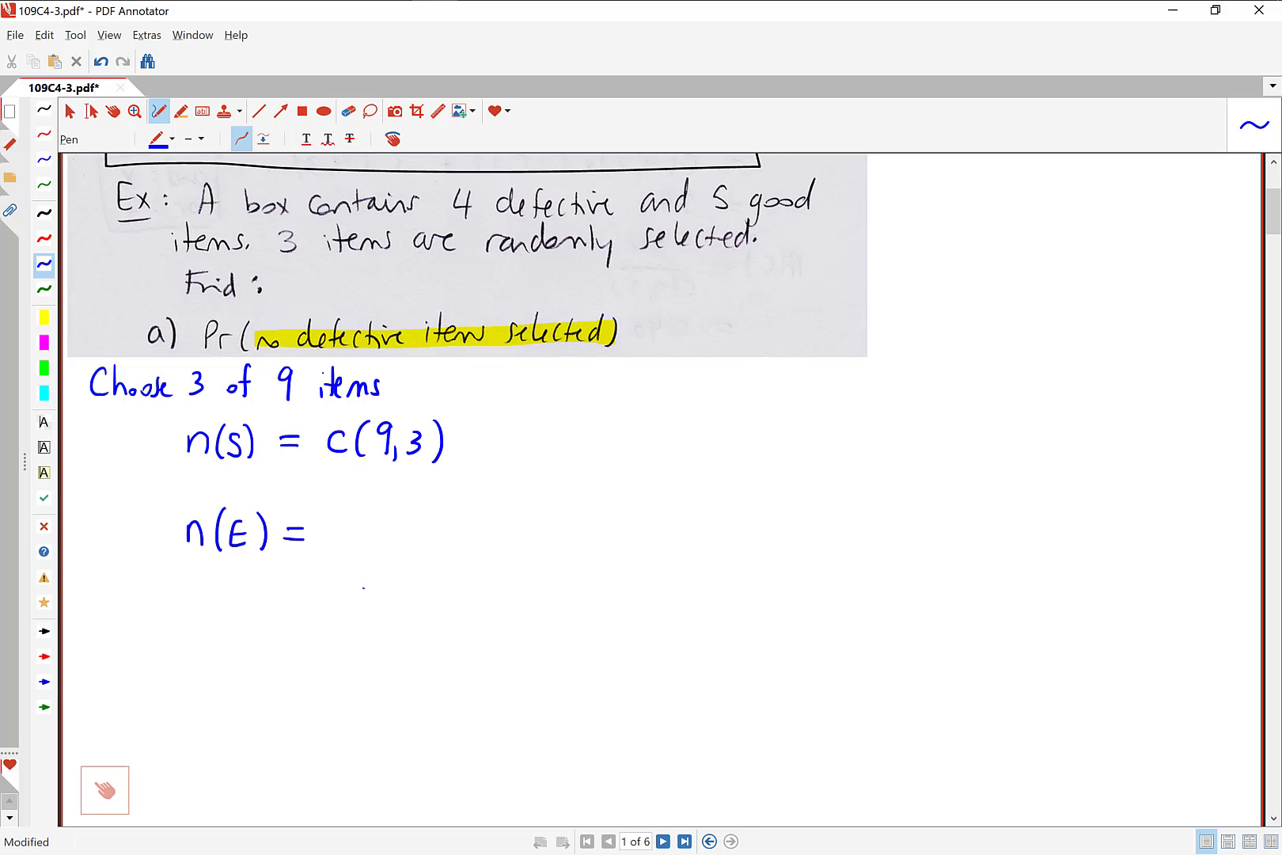
# Write the note 'Choose 3 good' and C(5,3) as the value of n(E)
pyautogui.moveTo(369, 567)
pyautogui.mouseDown()
pyautogui.moveTo(352, 575)
pyautogui.moveTo(402, 598)
pyautogui.mouseUp()
pyautogui.moveTo(404, 590); pyautogui.dragTo(440, 593)
pyautogui.moveTo(460, 569); pyautogui.dragTo(462, 595)
pyautogui.moveTo(507, 584); pyautogui.dragTo(494, 621)
pyautogui.moveTo(512, 586); pyautogui.dragTo(557, 550)
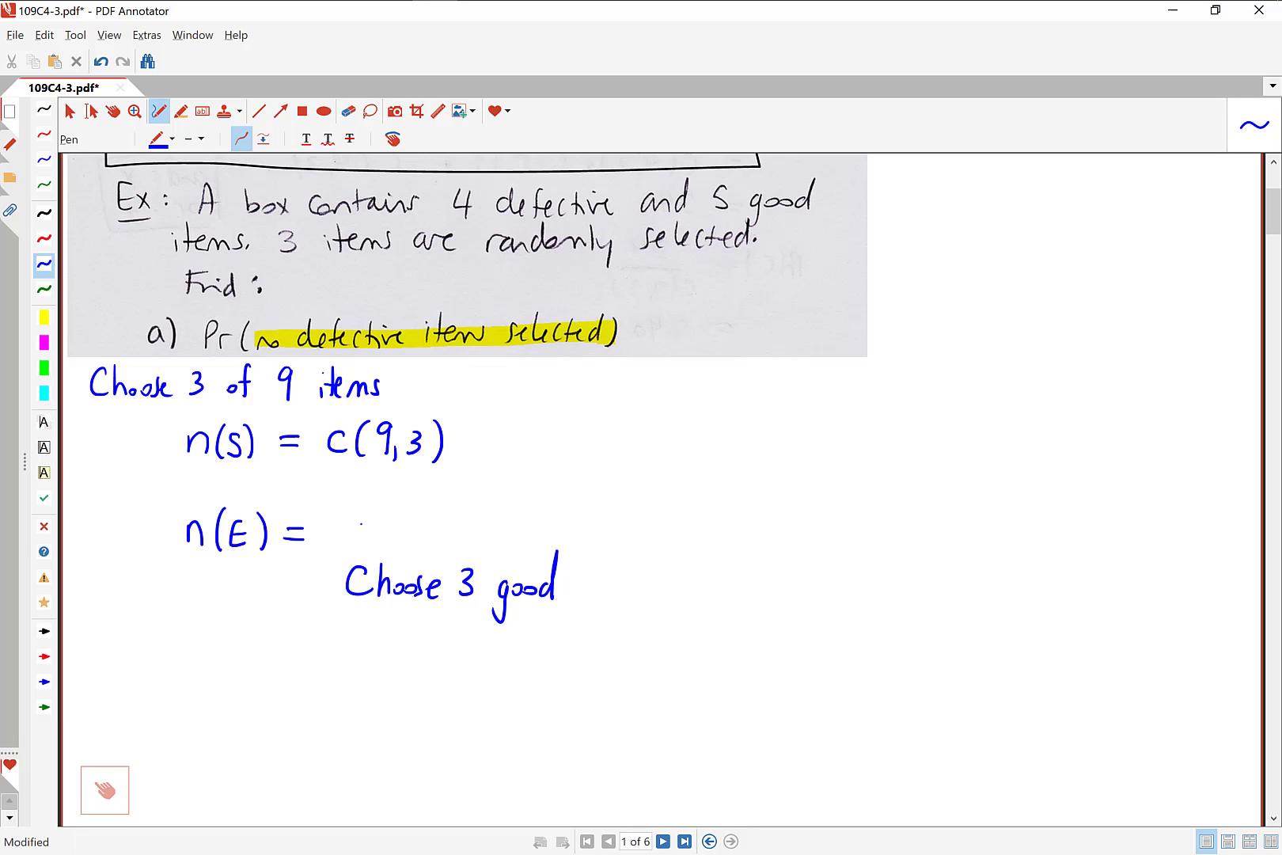
pyautogui.moveTo(369, 519)
pyautogui.mouseDown()
pyautogui.moveTo(371, 541)
pyautogui.moveTo(401, 541)
pyautogui.mouseUp()
pyautogui.moveTo(423, 538)
pyautogui.mouseDown()
pyautogui.moveTo(449, 523)
pyautogui.moveTo(468, 541)
pyautogui.mouseUp()
# Start a new line reading Pr(E) = n(E)/n(S)
pyautogui.scroll(-3, 197, 540)
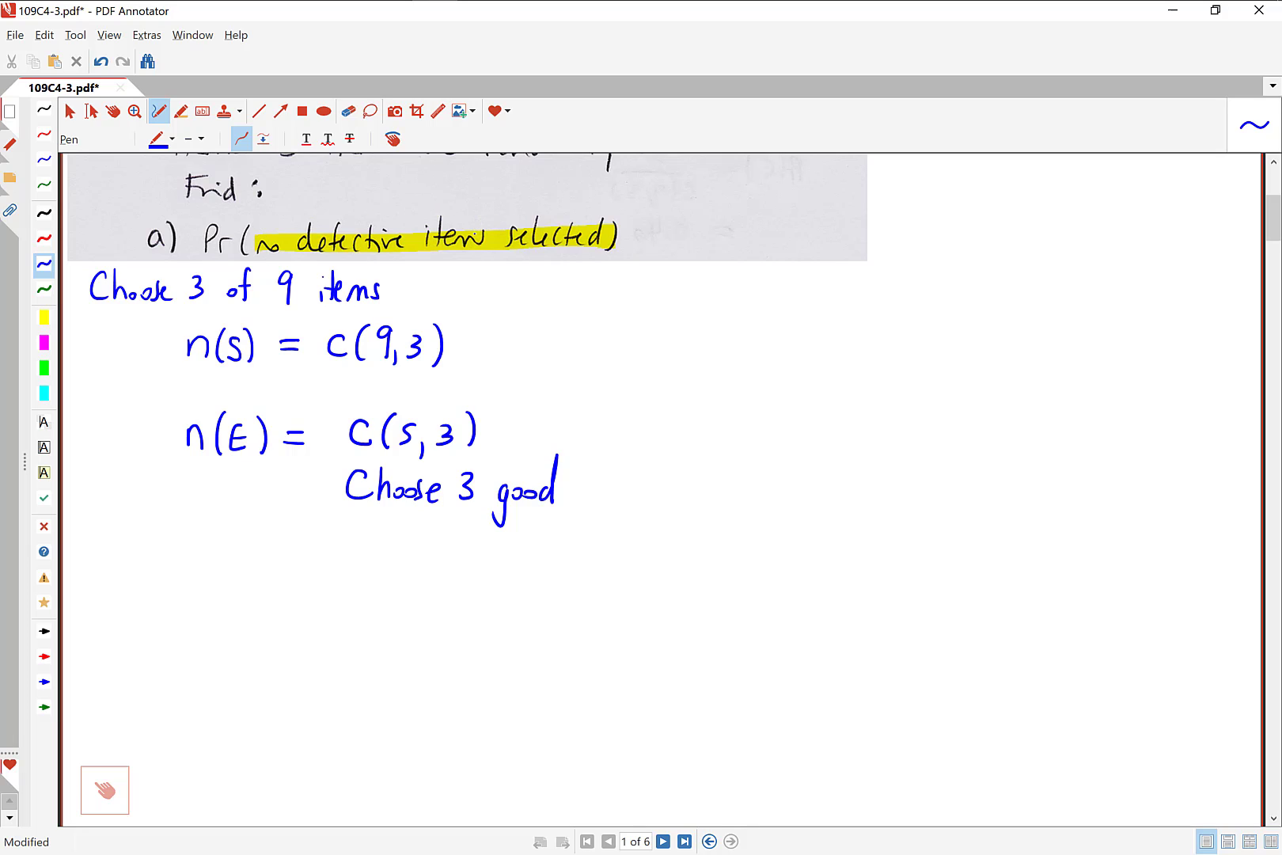
pyautogui.moveTo(194, 584)
pyautogui.mouseDown()
pyautogui.moveTo(195, 607)
pyautogui.moveTo(198, 587)
pyautogui.moveTo(221, 592)
pyautogui.moveTo(234, 614)
pyautogui.moveTo(258, 606)
pyautogui.mouseUp()
pyautogui.moveTo(246, 595)
pyautogui.mouseDown()
pyautogui.moveTo(279, 584)
pyautogui.moveTo(314, 589)
pyautogui.mouseUp()
pyautogui.moveTo(301, 598); pyautogui.dragTo(426, 598)
pyautogui.moveTo(412, 587); pyautogui.dragTo(450, 612)
pyautogui.moveTo(381, 622); pyautogui.dragTo(400, 643)
pyautogui.moveTo(413, 610)
pyautogui.mouseDown()
pyautogui.moveTo(406, 642)
pyautogui.moveTo(417, 638)
pyautogui.mouseUp()
pyautogui.moveTo(440, 613); pyautogui.dragTo(441, 643)
# Continue with the fraction C(5,3)/C(9,3)
pyautogui.scroll(-2, 633, 474)
pyautogui.moveTo(386, 498); pyautogui.dragTo(400, 530)
pyautogui.moveTo(418, 499); pyautogui.dragTo(405, 522)
pyautogui.moveTo(424, 518)
pyautogui.mouseDown()
pyautogui.moveTo(420, 535)
pyautogui.moveTo(435, 519)
pyautogui.mouseUp()
pyautogui.moveTo(461, 491); pyautogui.dragTo(462, 522)
pyautogui.moveTo(350, 530)
pyautogui.mouseDown()
pyautogui.moveTo(459, 535)
pyautogui.moveTo(384, 566)
pyautogui.mouseUp()
pyautogui.moveTo(396, 540); pyautogui.dragTo(390, 571)
pyautogui.moveTo(412, 549); pyautogui.dragTo(410, 575)
pyautogui.moveTo(422, 564); pyautogui.dragTo(420, 581)
pyautogui.moveTo(435, 547); pyautogui.dragTo(432, 567)
pyautogui.moveTo(458, 541); pyautogui.dragTo(464, 574)
# Finish part a with = 10/84 ≈ 0.12
pyautogui.moveTo(287, 621); pyautogui.dragTo(309, 621)
pyautogui.moveTo(290, 627); pyautogui.dragTo(308, 628)
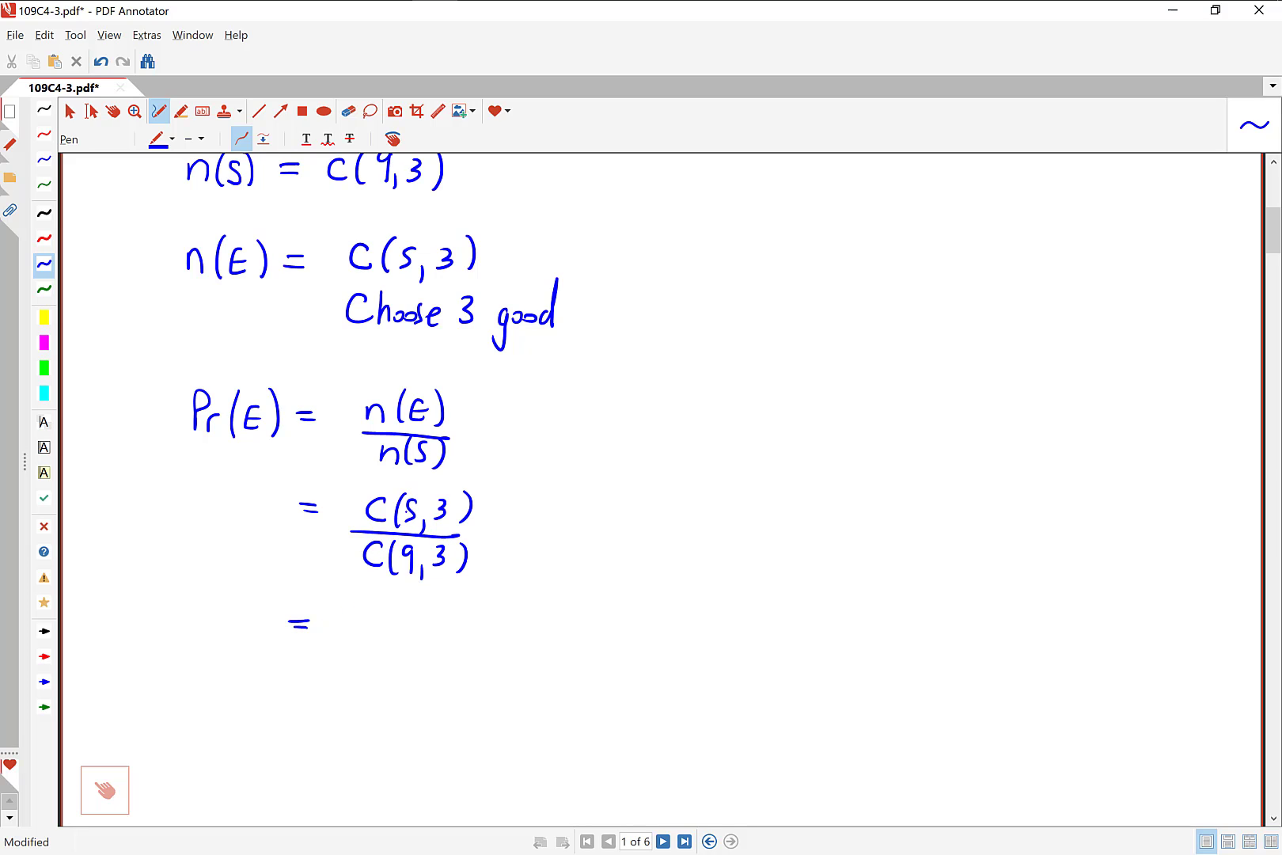
pyautogui.moveTo(385, 604); pyautogui.dragTo(389, 625)
pyautogui.moveTo(405, 610)
pyautogui.mouseDown()
pyautogui.moveTo(418, 628)
pyautogui.moveTo(404, 638)
pyautogui.moveTo(426, 648)
pyautogui.mouseUp()
pyautogui.moveTo(422, 630); pyautogui.dragTo(422, 661)
pyautogui.moveTo(290, 695)
pyautogui.mouseDown()
pyautogui.moveTo(390, 687)
pyautogui.moveTo(421, 706)
pyautogui.mouseUp()
pyautogui.moveTo(428, 693); pyautogui.dragTo(452, 704)
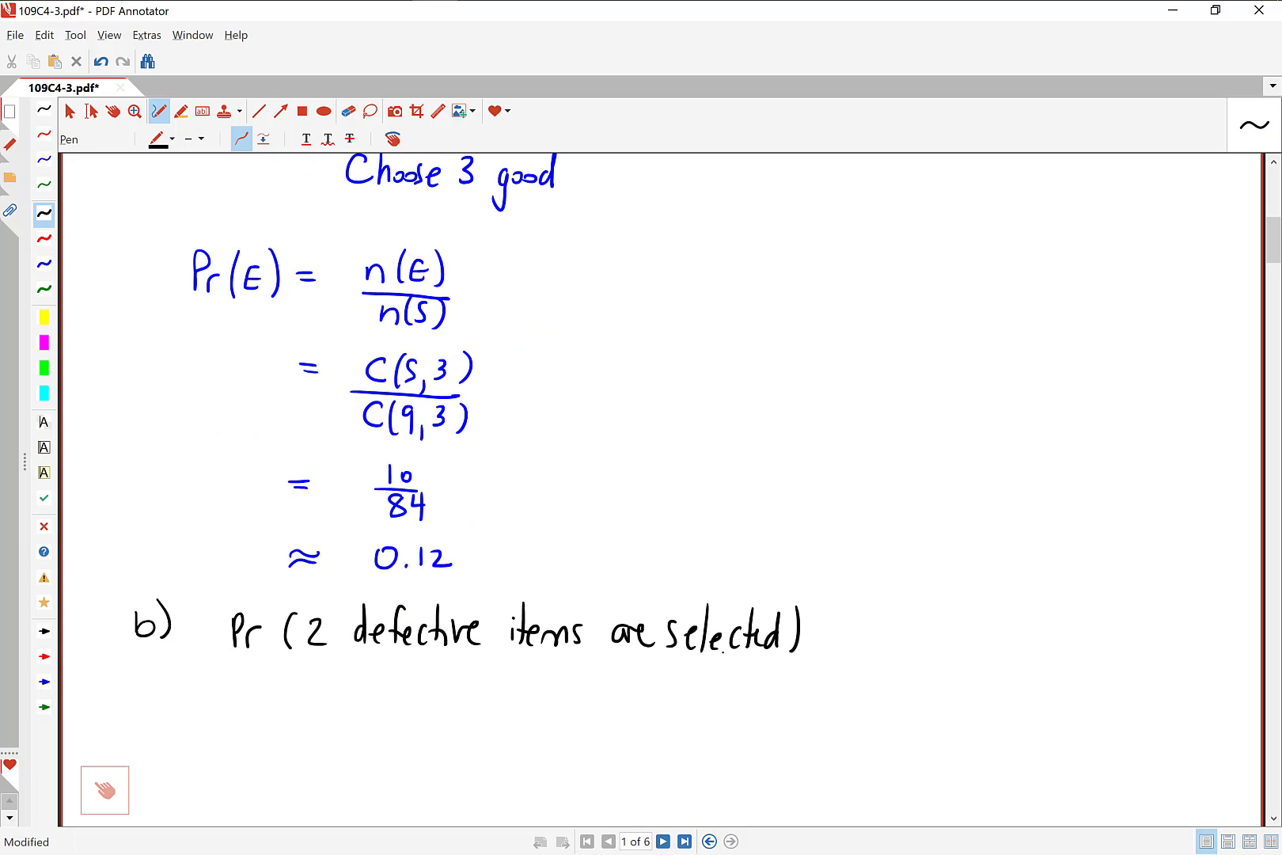
# Highlight n(S) = C(9,3) and part b's '2 defective items are selected' in yellow
pyautogui.scroll(5, 1002, 455)
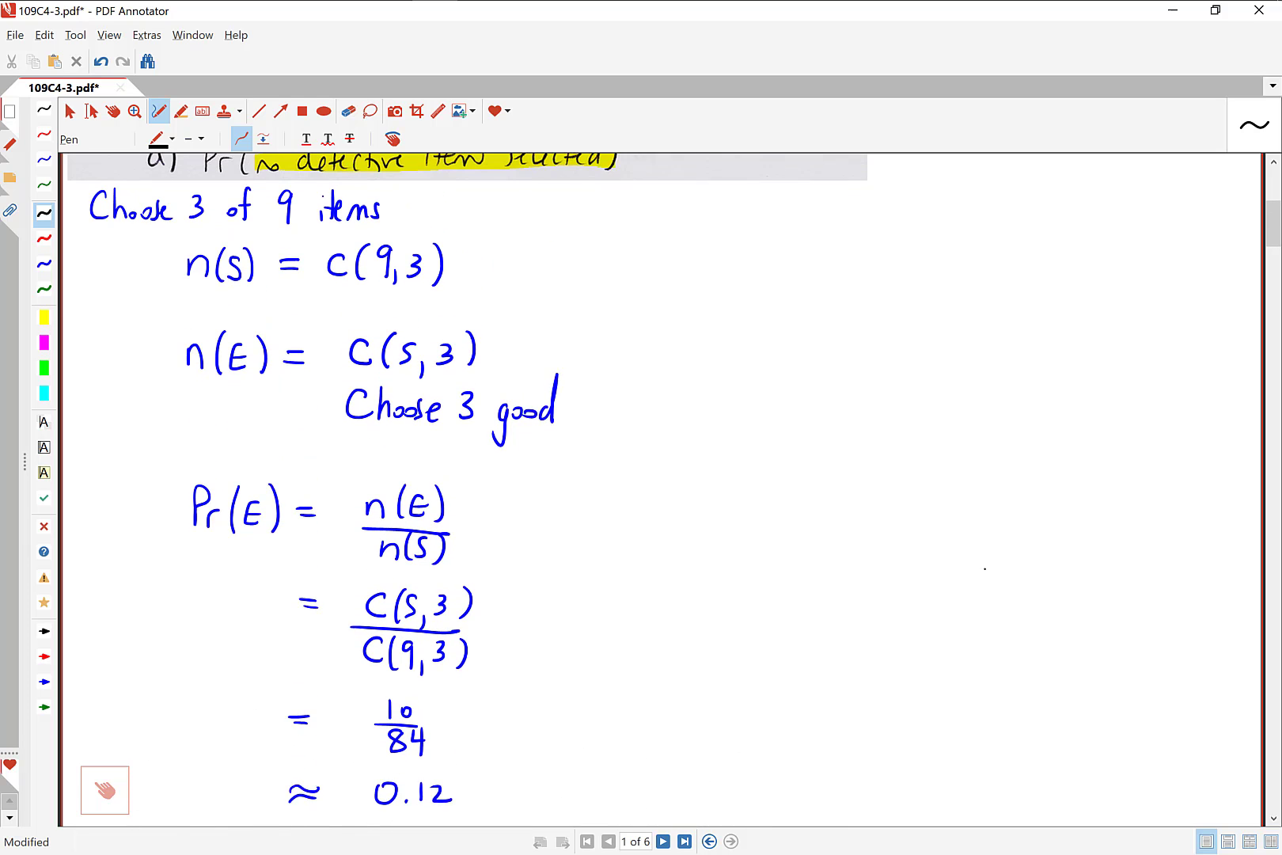
pyautogui.scroll(1, 1002, 455)
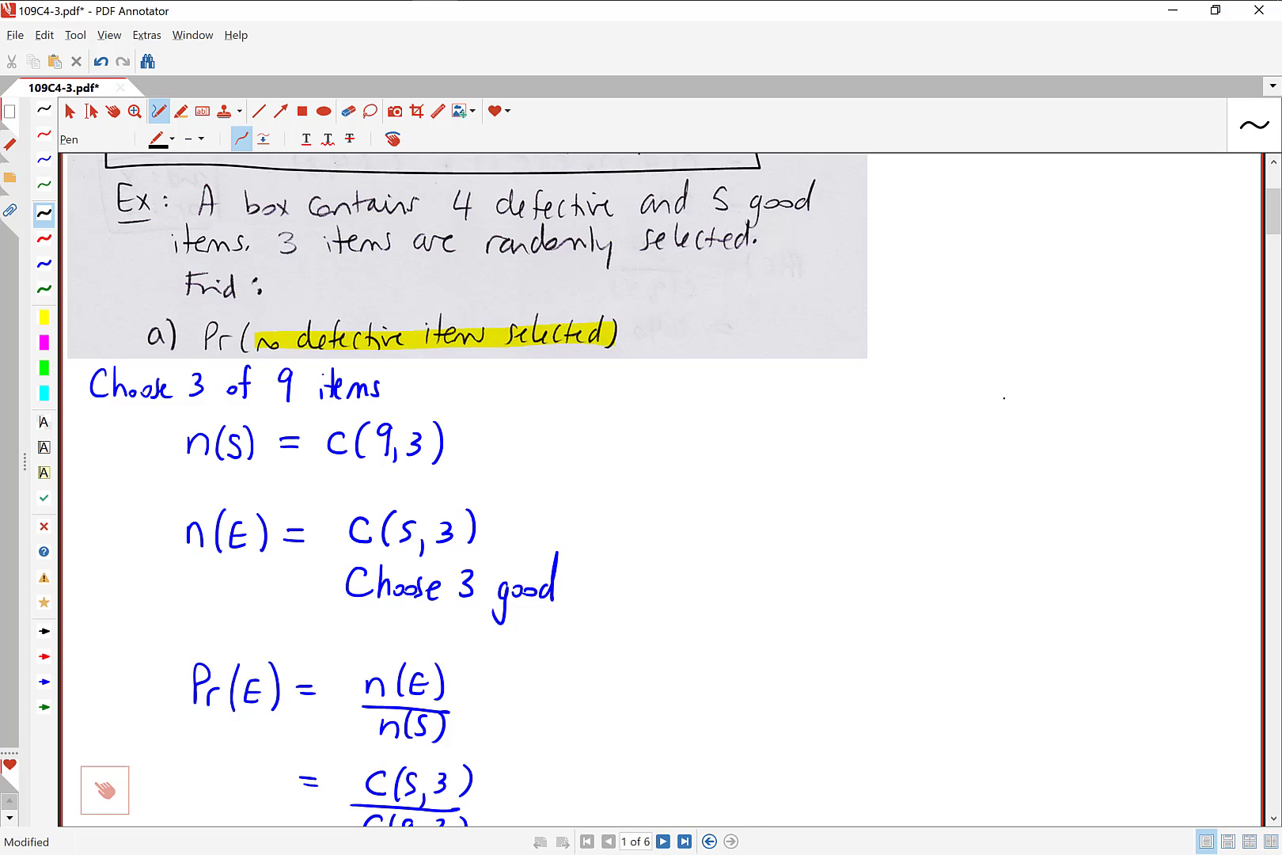
pyautogui.scroll(-4, 1004, 398)
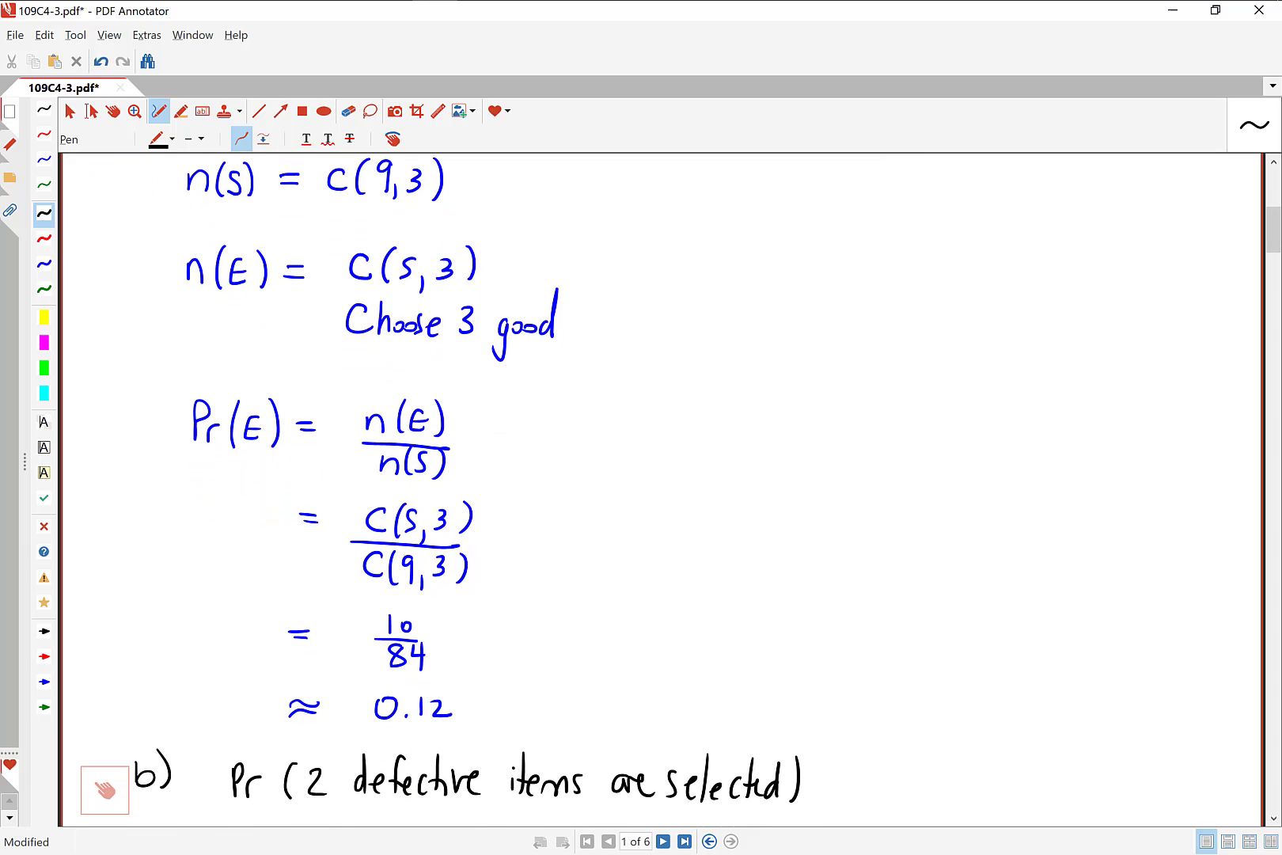
pyautogui.click(44, 316)
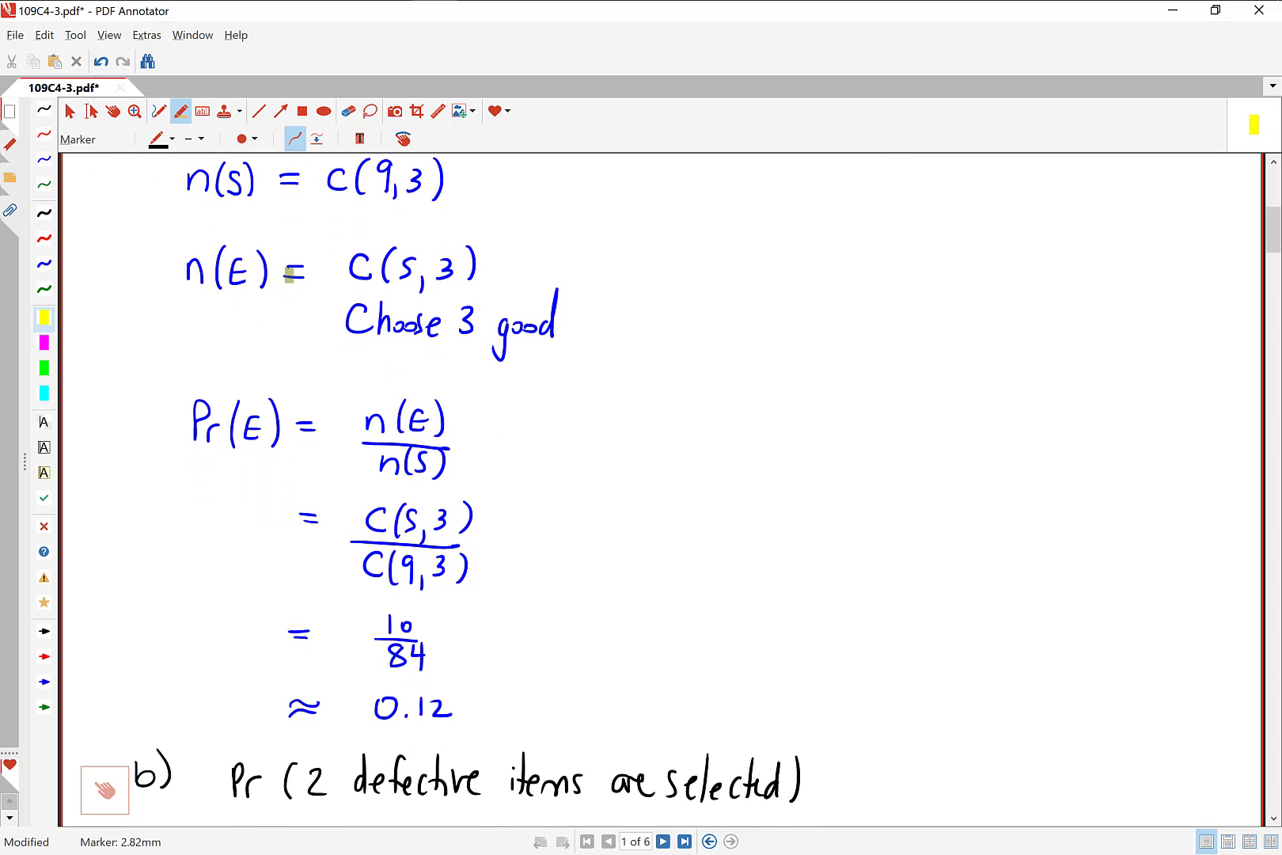
pyautogui.moveTo(156, 184); pyautogui.dragTo(481, 185)
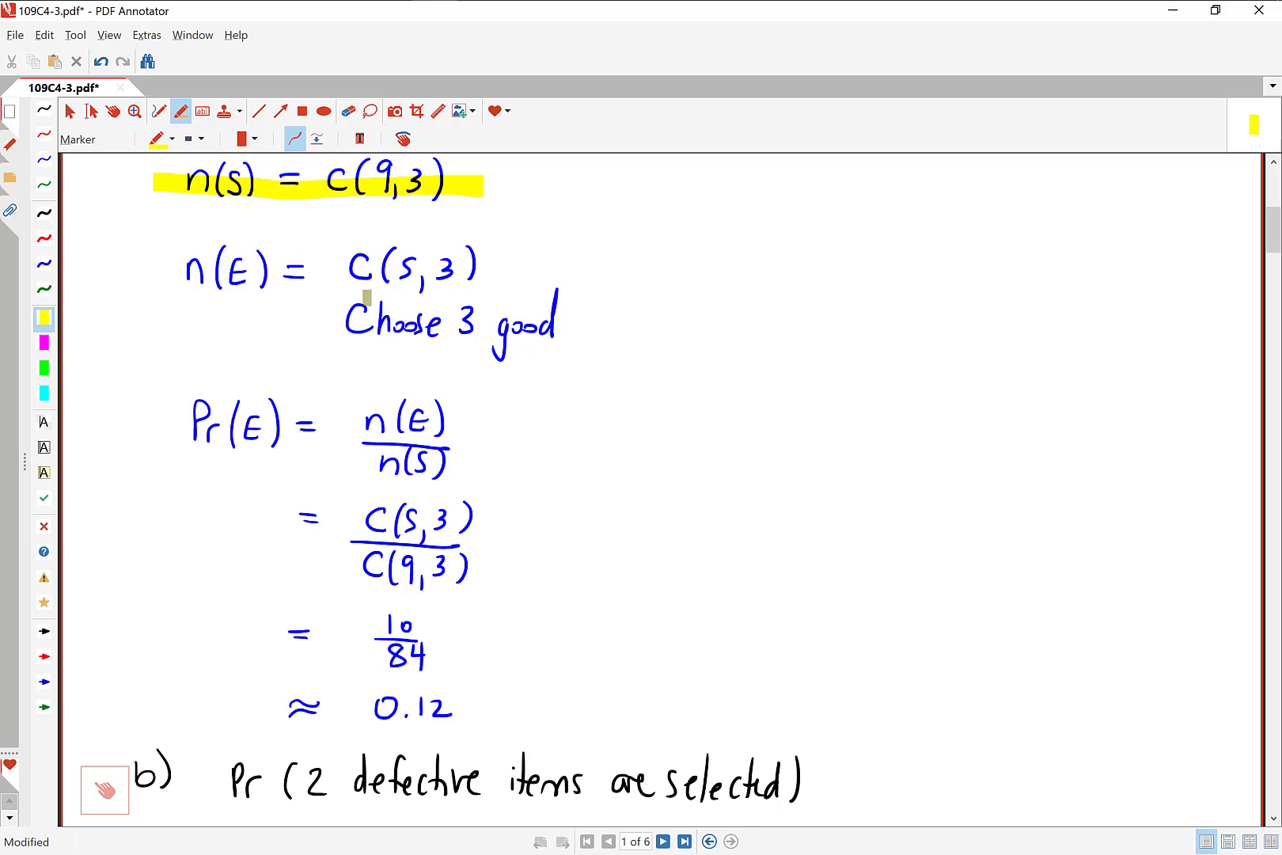
pyautogui.scroll(-5, 1110, 326)
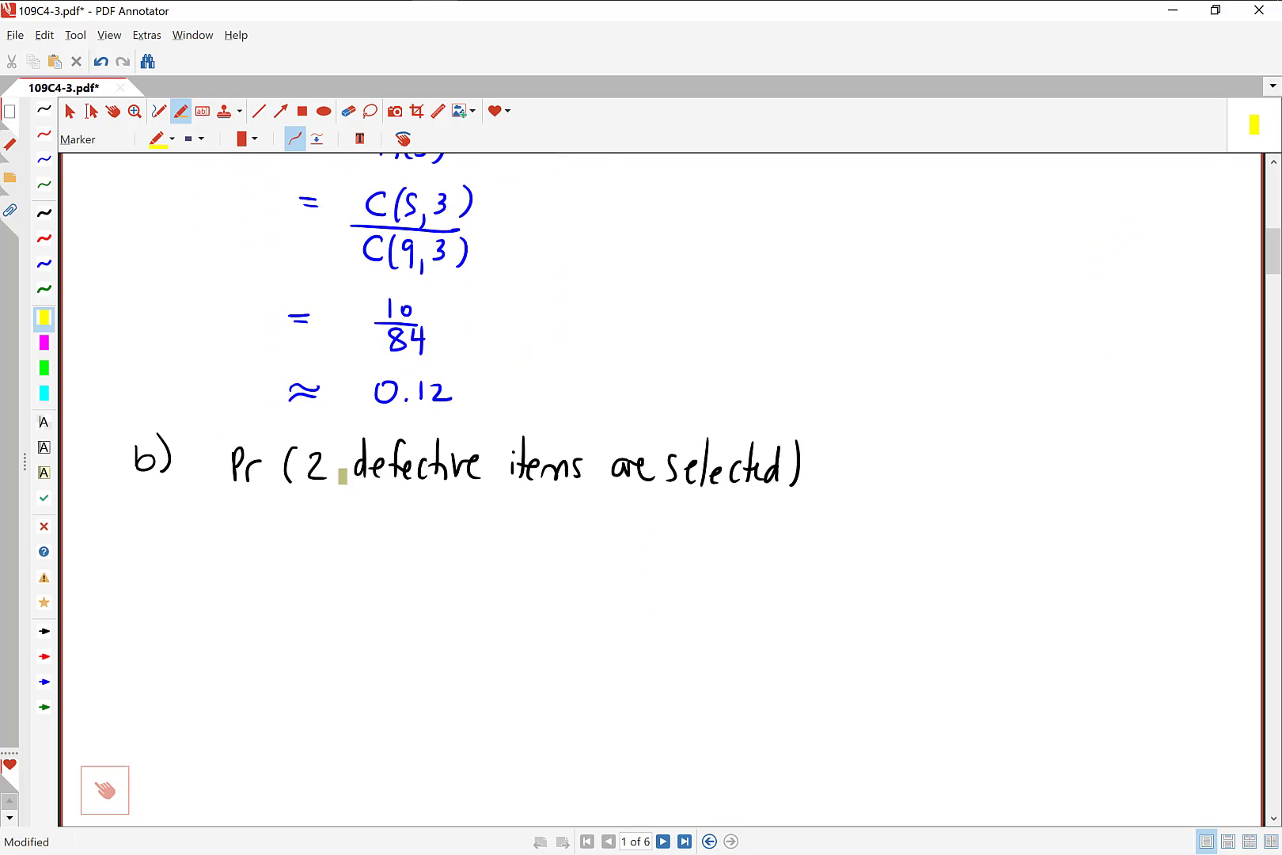
pyautogui.moveTo(304, 469); pyautogui.dragTo(807, 495)
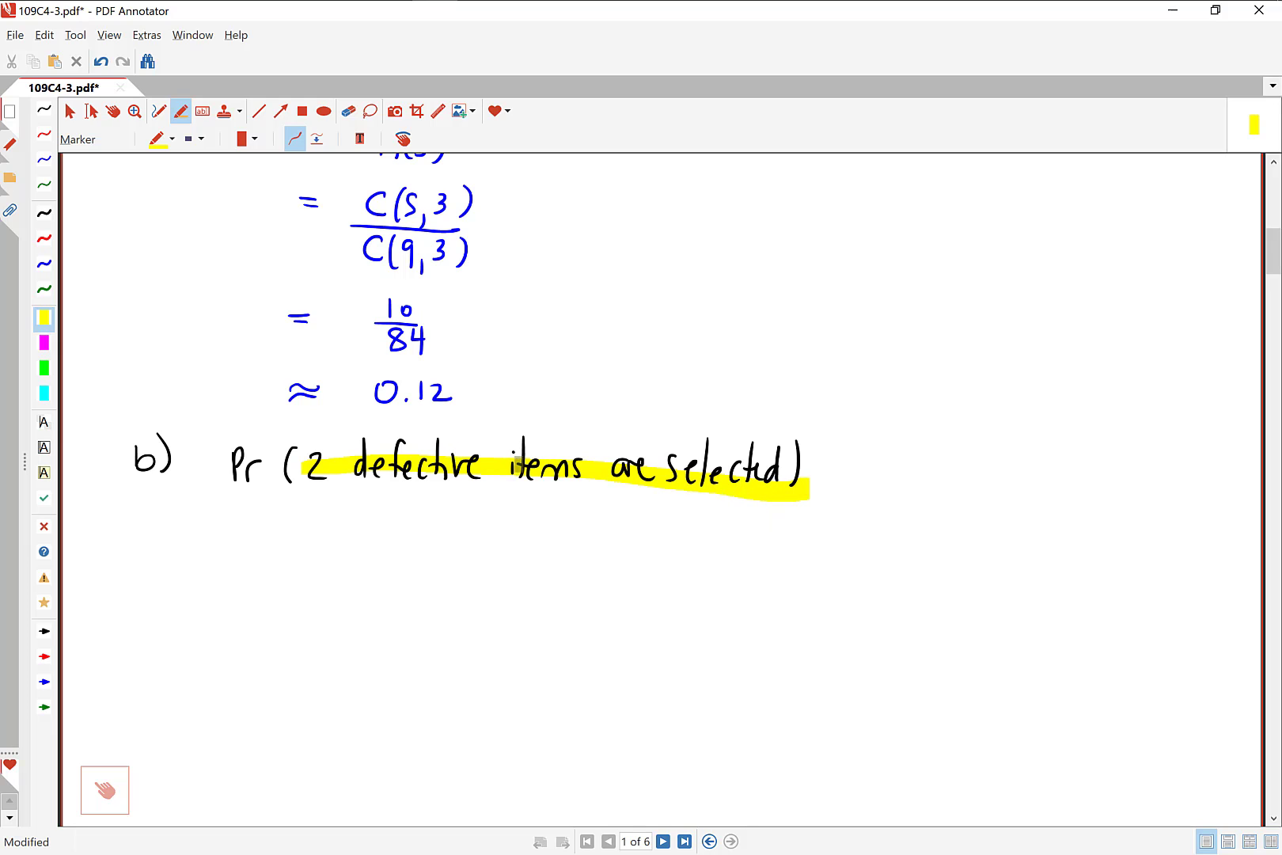
pyautogui.hotkey('ctrl', 'shift', 'p')
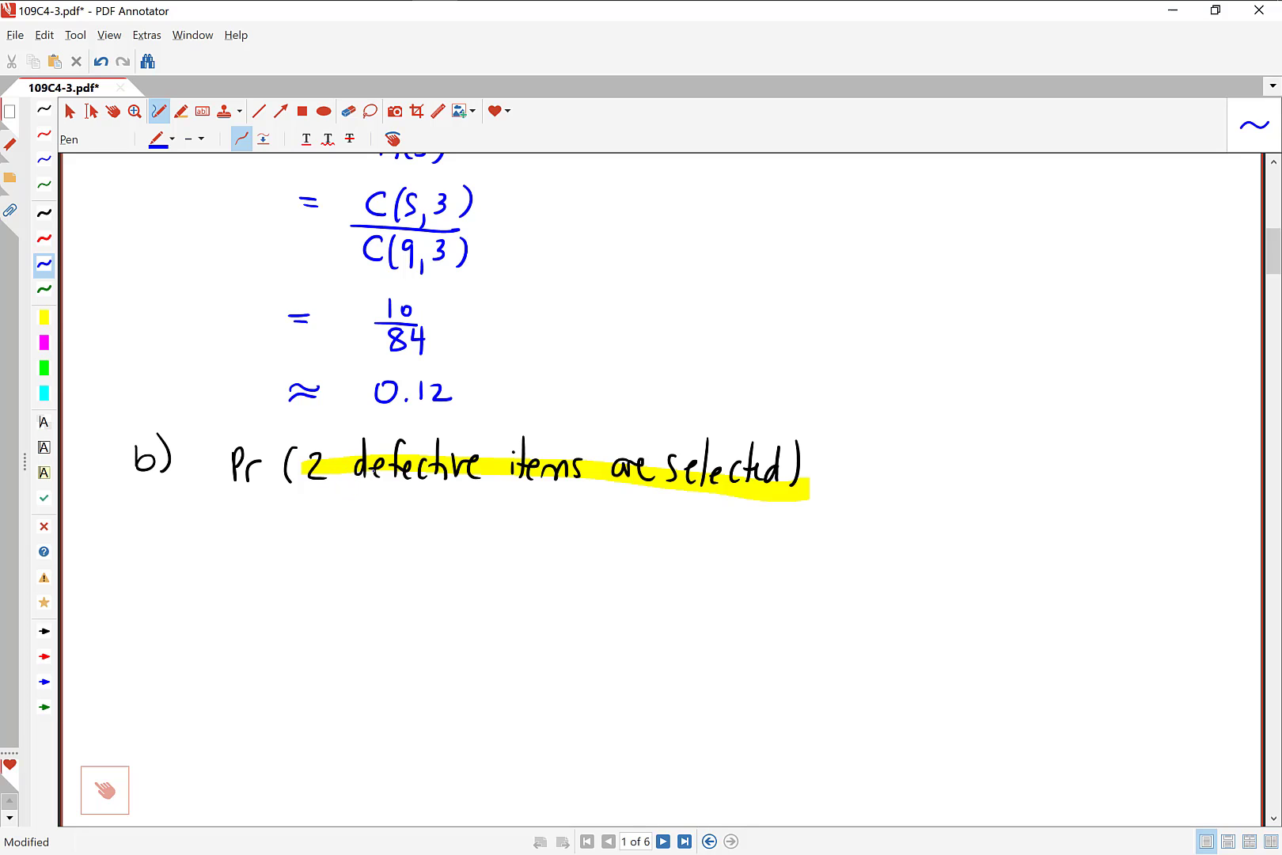
# Under part b, write n(E) = with the note '2 defective' beneath
pyautogui.moveTo(177, 545)
pyautogui.mouseDown()
pyautogui.moveTo(202, 570)
pyautogui.moveTo(239, 568)
pyautogui.mouseUp()
pyautogui.moveTo(250, 527); pyautogui.dragTo(252, 577)
pyautogui.moveTo(282, 546); pyautogui.dragTo(300, 553)
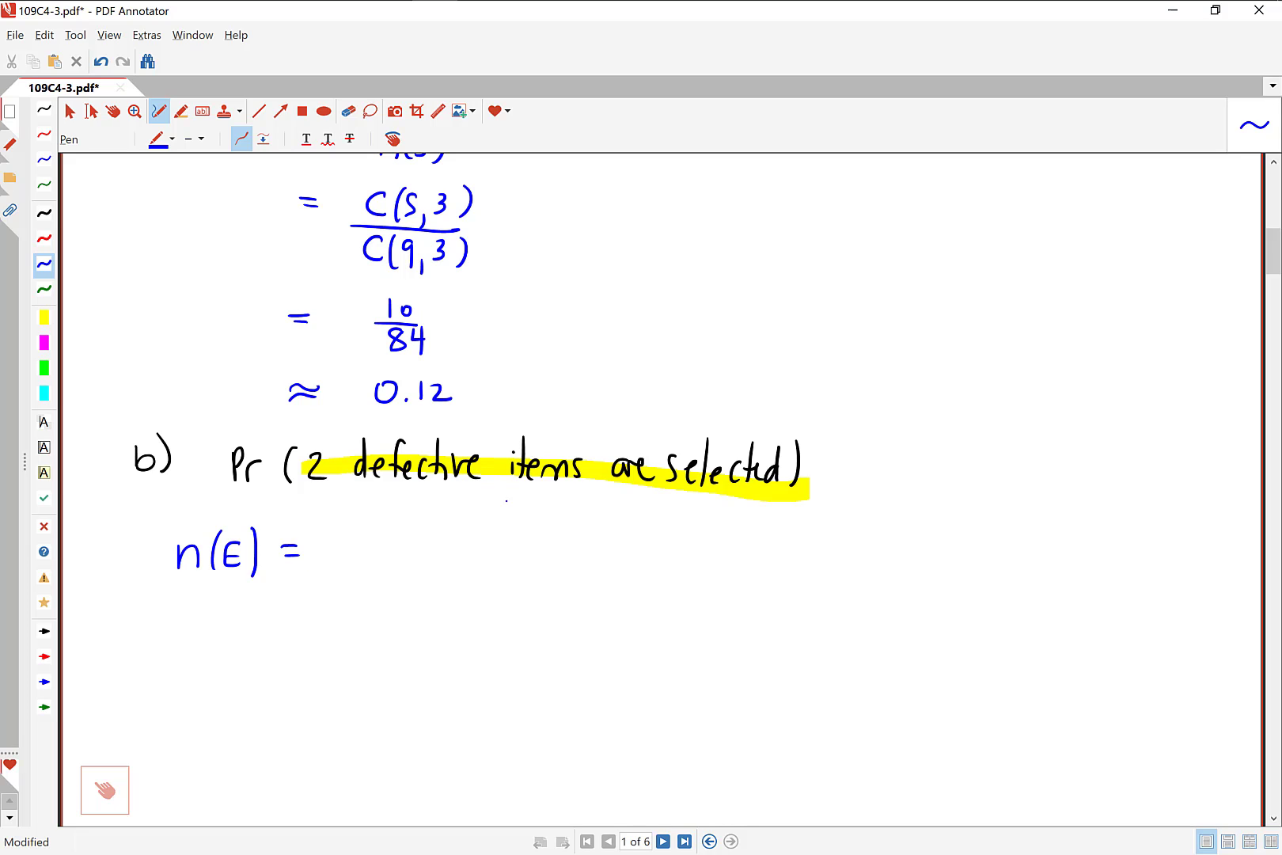
pyautogui.moveTo(350, 591); pyautogui.dragTo(367, 616)
pyautogui.moveTo(404, 601)
pyautogui.mouseDown()
pyautogui.moveTo(410, 583)
pyautogui.moveTo(428, 614)
pyautogui.mouseUp()
pyautogui.moveTo(431, 606); pyautogui.dragTo(463, 617)
pyautogui.moveTo(472, 584)
pyautogui.mouseDown()
pyautogui.moveTo(470, 616)
pyautogui.moveTo(483, 600)
pyautogui.mouseUp()
pyautogui.moveTo(486, 589); pyautogui.dragTo(497, 617)
pyautogui.moveTo(500, 605); pyautogui.dragTo(520, 616)
pyautogui.moveTo(494, 591); pyautogui.dragTo(506, 592)
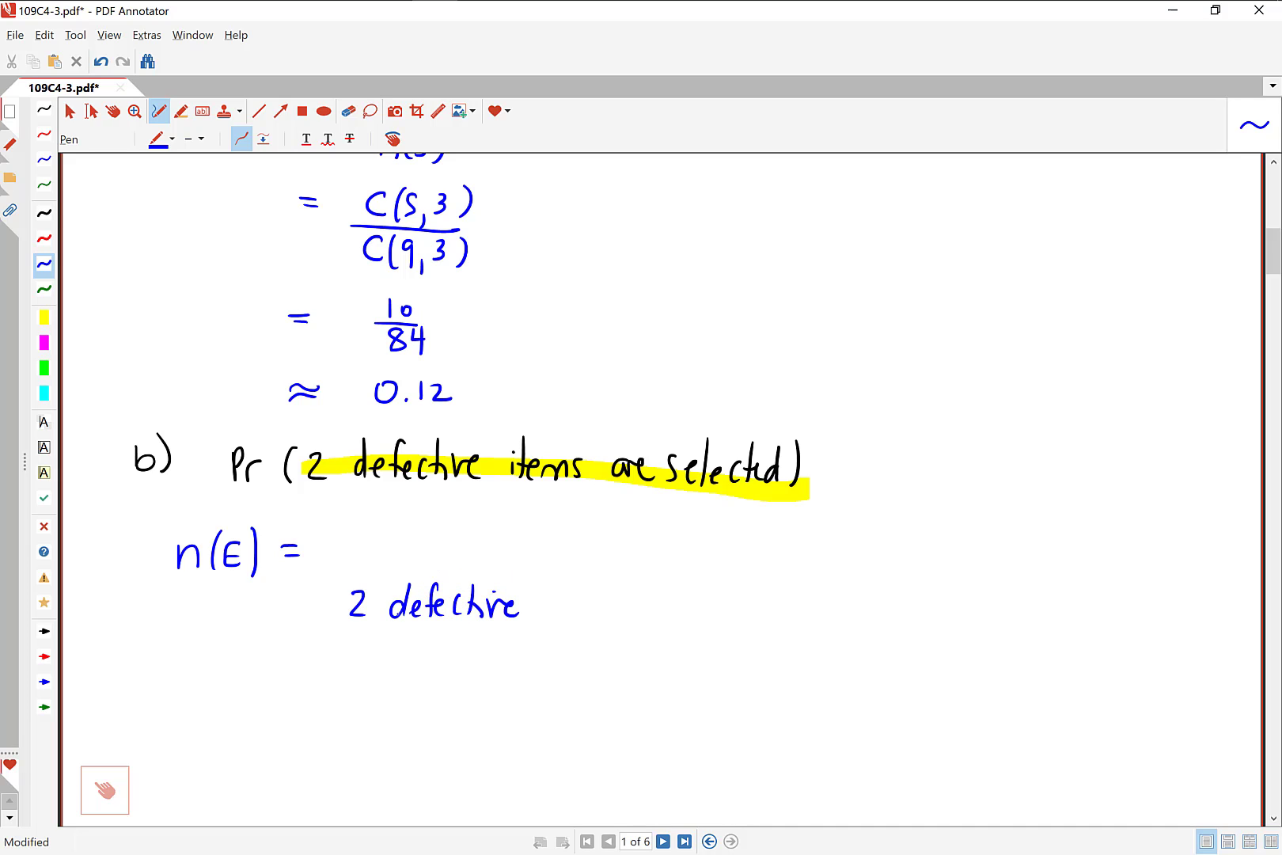
# Extend the note to '2 defective and 1 good' and add a multiplication sign
pyautogui.moveTo(579, 600)
pyautogui.mouseDown()
pyautogui.moveTo(567, 612)
pyautogui.moveTo(607, 615)
pyautogui.moveTo(608, 578)
pyautogui.moveTo(661, 615)
pyautogui.mouseUp()
pyautogui.moveTo(698, 610)
pyautogui.mouseDown()
pyautogui.moveTo(709, 605)
pyautogui.moveTo(696, 642)
pyautogui.mouseUp()
pyautogui.moveTo(727, 612)
pyautogui.mouseDown()
pyautogui.moveTo(723, 622)
pyautogui.moveTo(740, 621)
pyautogui.mouseUp()
pyautogui.moveTo(760, 609)
pyautogui.mouseDown()
pyautogui.moveTo(753, 621)
pyautogui.moveTo(771, 577)
pyautogui.mouseUp()
pyautogui.moveTo(605, 526); pyautogui.dragTo(588, 549)
pyautogui.moveTo(586, 526); pyautogui.dragTo(606, 549)
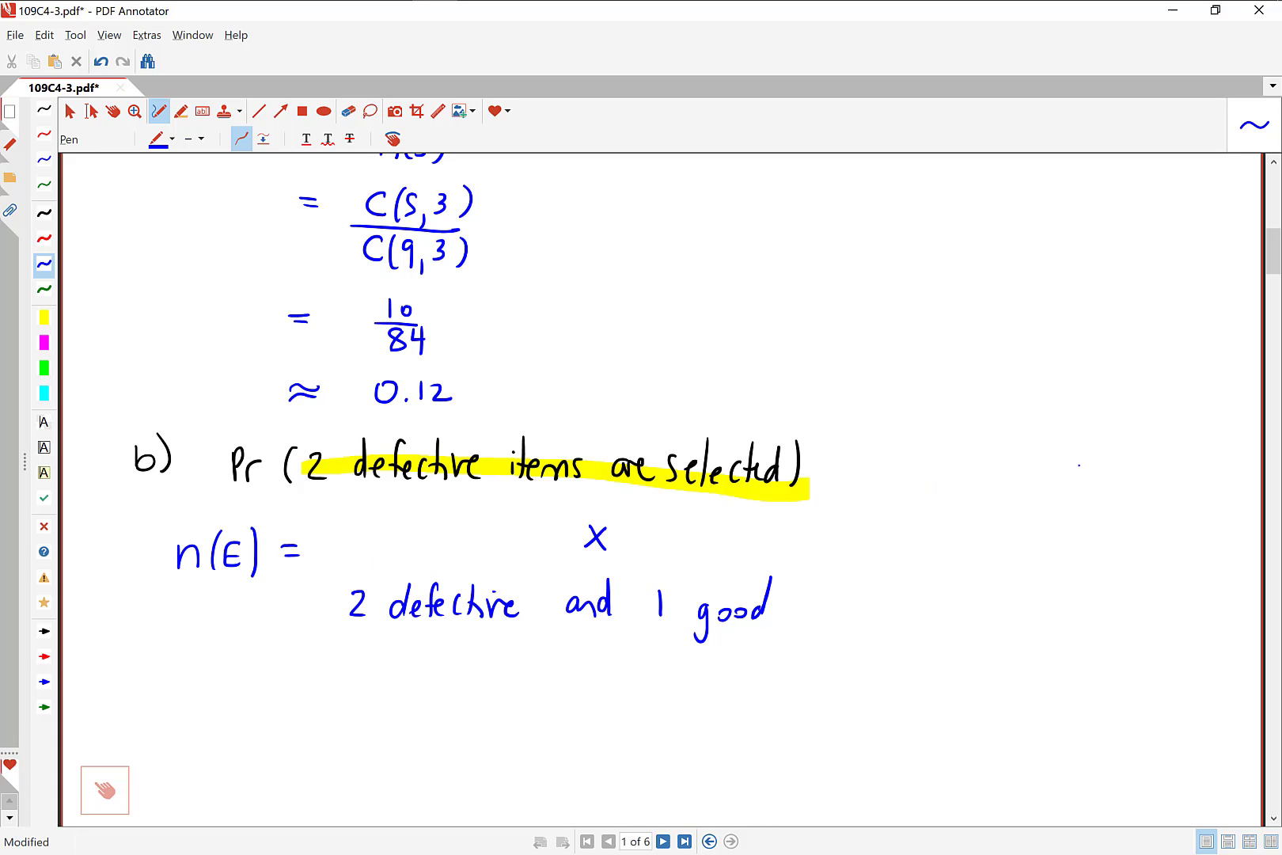
# Note the counts of 5 good and 4 defective items beside part b, bracketed
pyautogui.moveTo(1097, 440)
pyautogui.mouseDown()
pyautogui.moveTo(1080, 458)
pyautogui.moveTo(1128, 450)
pyautogui.moveTo(1089, 498)
pyautogui.mouseUp()
pyautogui.moveTo(1105, 475); pyautogui.dragTo(1106, 494)
pyautogui.moveTo(1066, 424)
pyautogui.mouseDown()
pyautogui.moveTo(1057, 502)
pyautogui.moveTo(1141, 501)
pyautogui.moveTo(1153, 428)
pyautogui.moveTo(1068, 423)
pyautogui.mouseUp()
pyautogui.click(1153, 452)
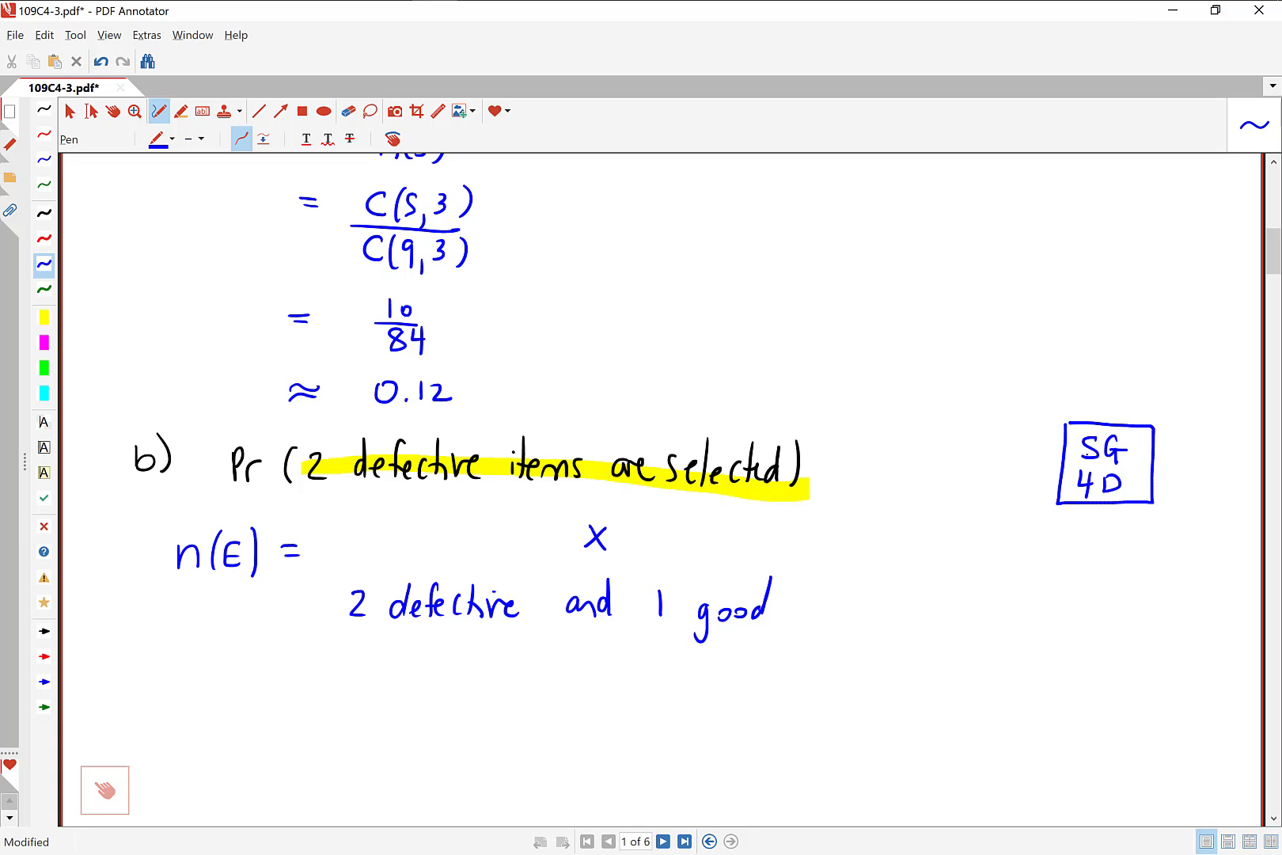
# Write C(4,2) for choosing the 2 defective items
pyautogui.scroll(1, 641, 475)
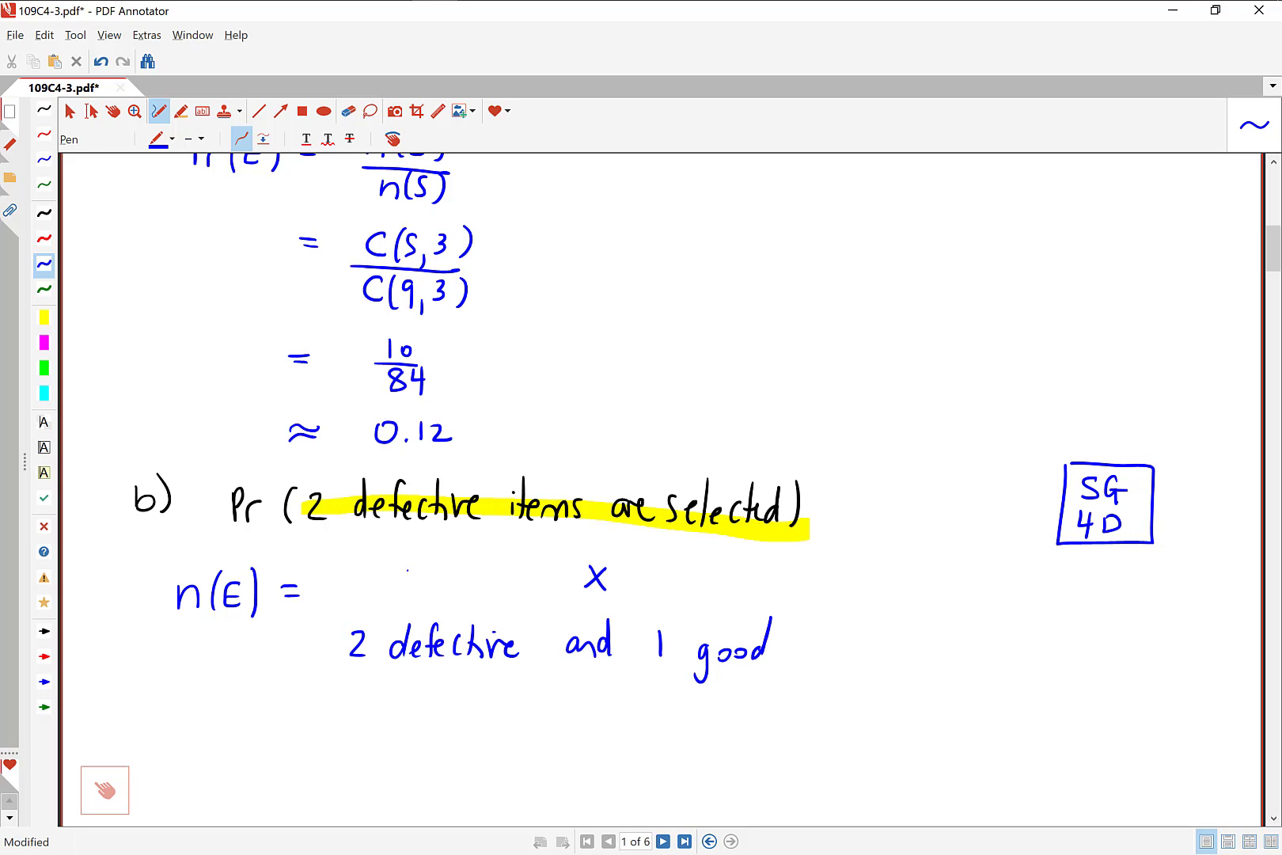
pyautogui.moveTo(412, 564)
pyautogui.mouseDown()
pyautogui.moveTo(427, 578)
pyautogui.moveTo(420, 595)
pyautogui.mouseUp()
pyautogui.moveTo(449, 579); pyautogui.dragTo(468, 593)
pyautogui.moveTo(391, 565)
pyautogui.mouseDown()
pyautogui.moveTo(392, 591)
pyautogui.moveTo(413, 598)
pyautogui.mouseUp()
pyautogui.moveTo(471, 558); pyautogui.dragTo(474, 606)
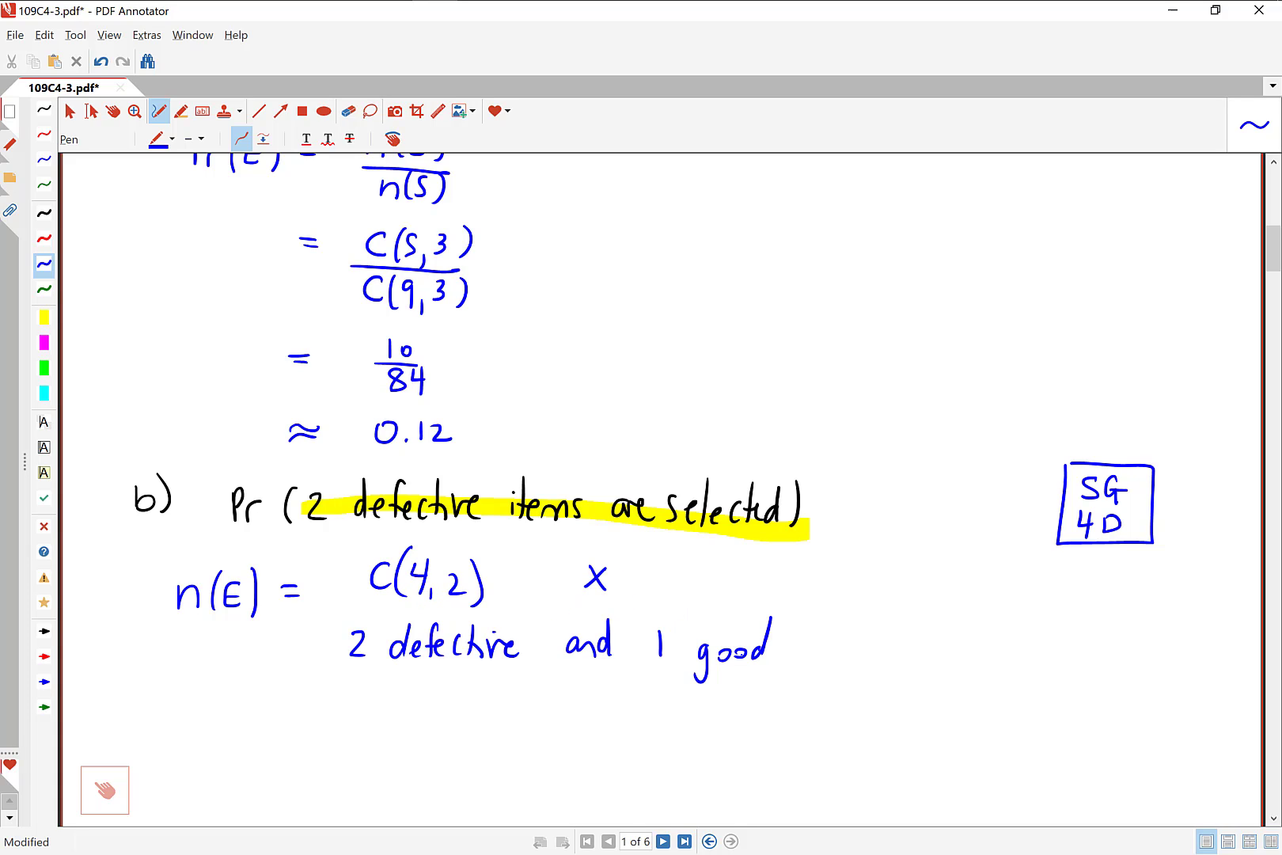
# Write × C(5,1) for the good item and conclude n(E) = 30
pyautogui.moveTo(683, 563); pyautogui.dragTo(684, 587)
pyautogui.moveTo(707, 554); pyautogui.dragTo(700, 592)
pyautogui.moveTo(726, 561)
pyautogui.mouseDown()
pyautogui.moveTo(710, 585)
pyautogui.moveTo(730, 596)
pyautogui.mouseUp()
pyautogui.moveTo(750, 567)
pyautogui.mouseDown()
pyautogui.moveTo(752, 595)
pyautogui.moveTo(766, 599)
pyautogui.mouseUp()
pyautogui.moveTo(283, 691); pyautogui.dragTo(302, 691)
pyautogui.moveTo(280, 700); pyautogui.dragTo(301, 699)
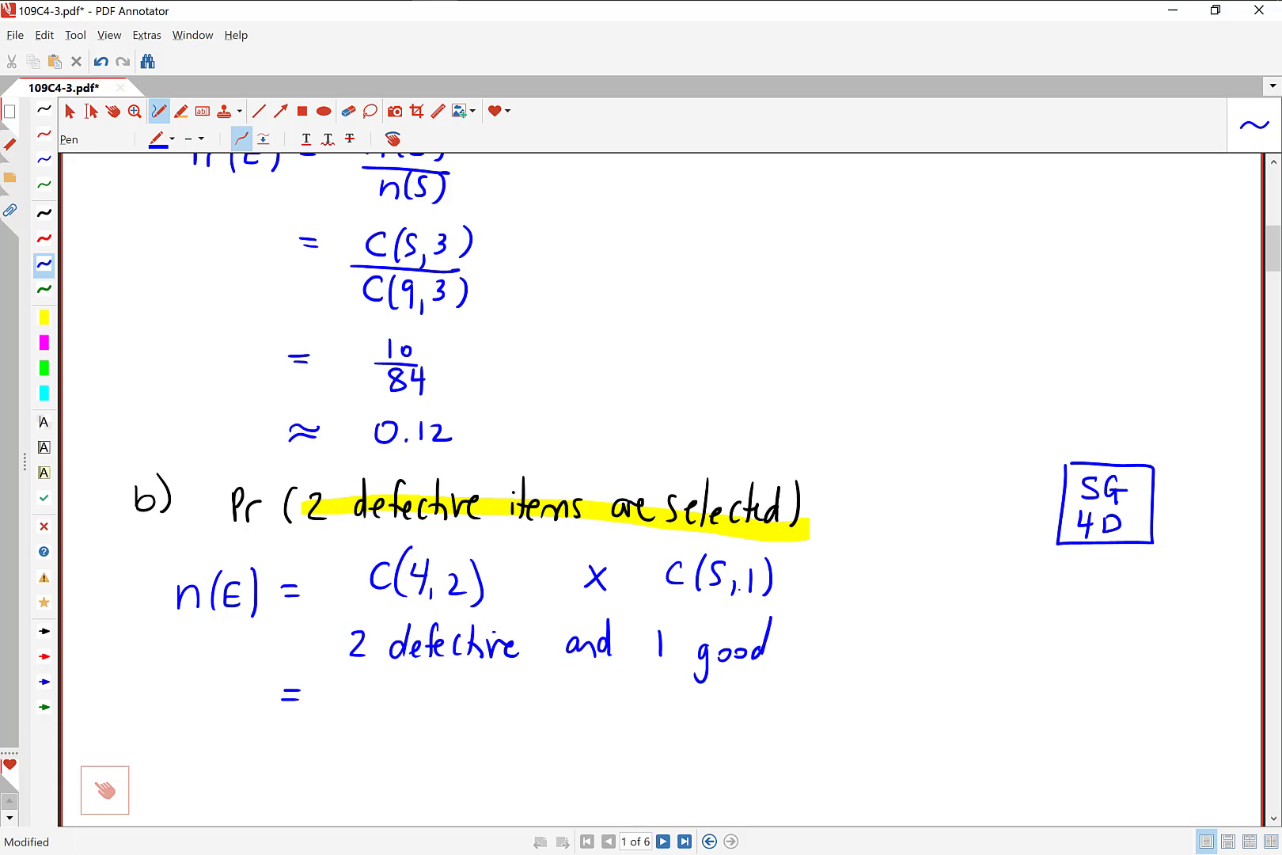
pyautogui.moveTo(366, 686); pyautogui.dragTo(363, 705)
pyautogui.moveTo(392, 696); pyautogui.dragTo(393, 695)
# Write Pr(E) = n(E)/n(S) on the next line
pyautogui.scroll(-1, 409, 682)
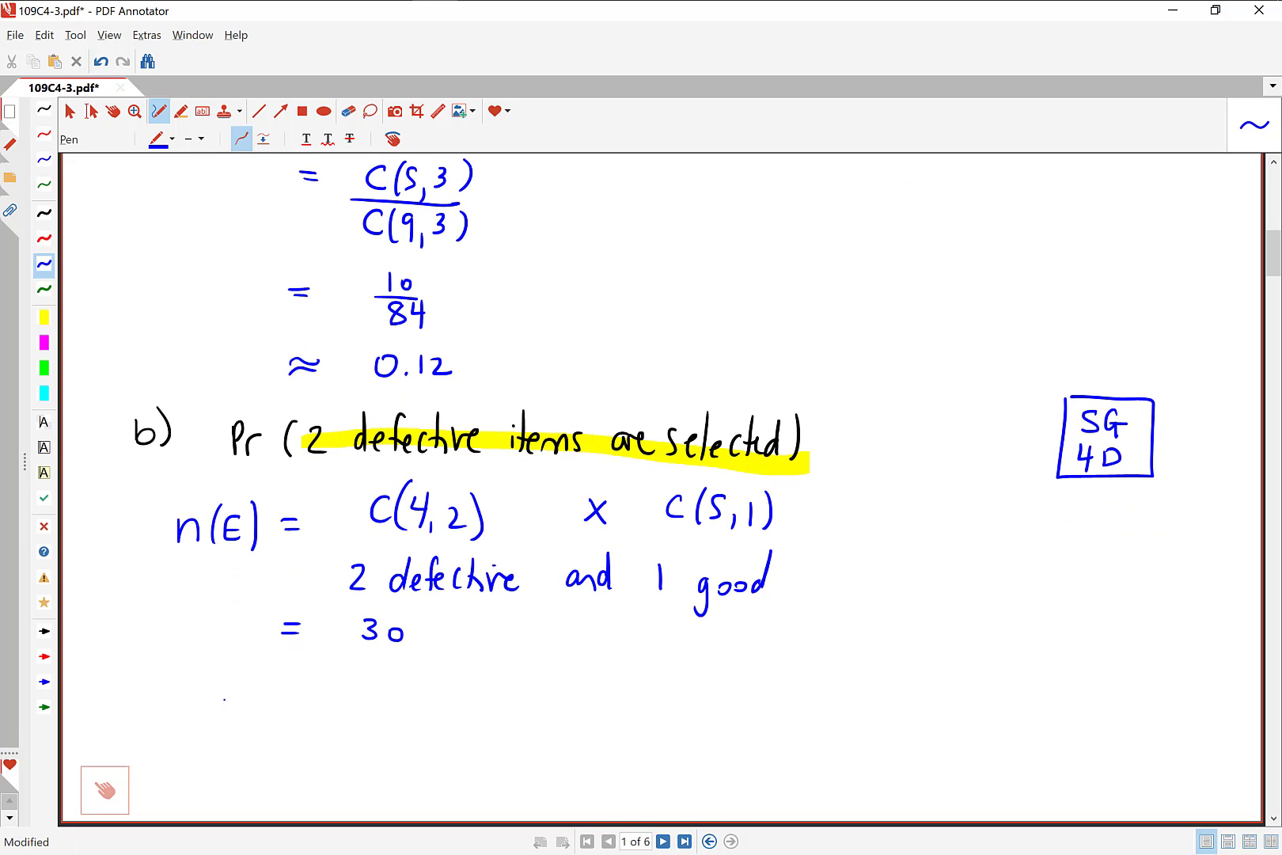
pyautogui.moveTo(228, 682)
pyautogui.mouseDown()
pyautogui.moveTo(229, 701)
pyautogui.moveTo(253, 695)
pyautogui.mouseUp()
pyautogui.moveTo(275, 679); pyautogui.dragTo(274, 718)
pyautogui.moveTo(299, 687)
pyautogui.mouseDown()
pyautogui.moveTo(299, 712)
pyautogui.moveTo(300, 700)
pyautogui.mouseUp()
pyautogui.moveTo(307, 679)
pyautogui.mouseDown()
pyautogui.moveTo(317, 713)
pyautogui.moveTo(346, 695)
pyautogui.mouseUp()
pyautogui.moveTo(335, 705); pyautogui.dragTo(353, 703)
pyautogui.moveTo(431, 685); pyautogui.dragTo(451, 704)
pyautogui.moveTo(473, 671)
pyautogui.mouseDown()
pyautogui.moveTo(468, 704)
pyautogui.moveTo(507, 703)
pyautogui.mouseUp()
pyautogui.moveTo(415, 714)
pyautogui.mouseDown()
pyautogui.moveTo(515, 717)
pyautogui.moveTo(441, 749)
pyautogui.moveTo(460, 750)
pyautogui.mouseUp()
pyautogui.moveTo(475, 724)
pyautogui.mouseDown()
pyautogui.moveTo(473, 755)
pyautogui.moveTo(485, 748)
pyautogui.mouseUp()
pyautogui.moveTo(504, 725); pyautogui.dragTo(507, 754)
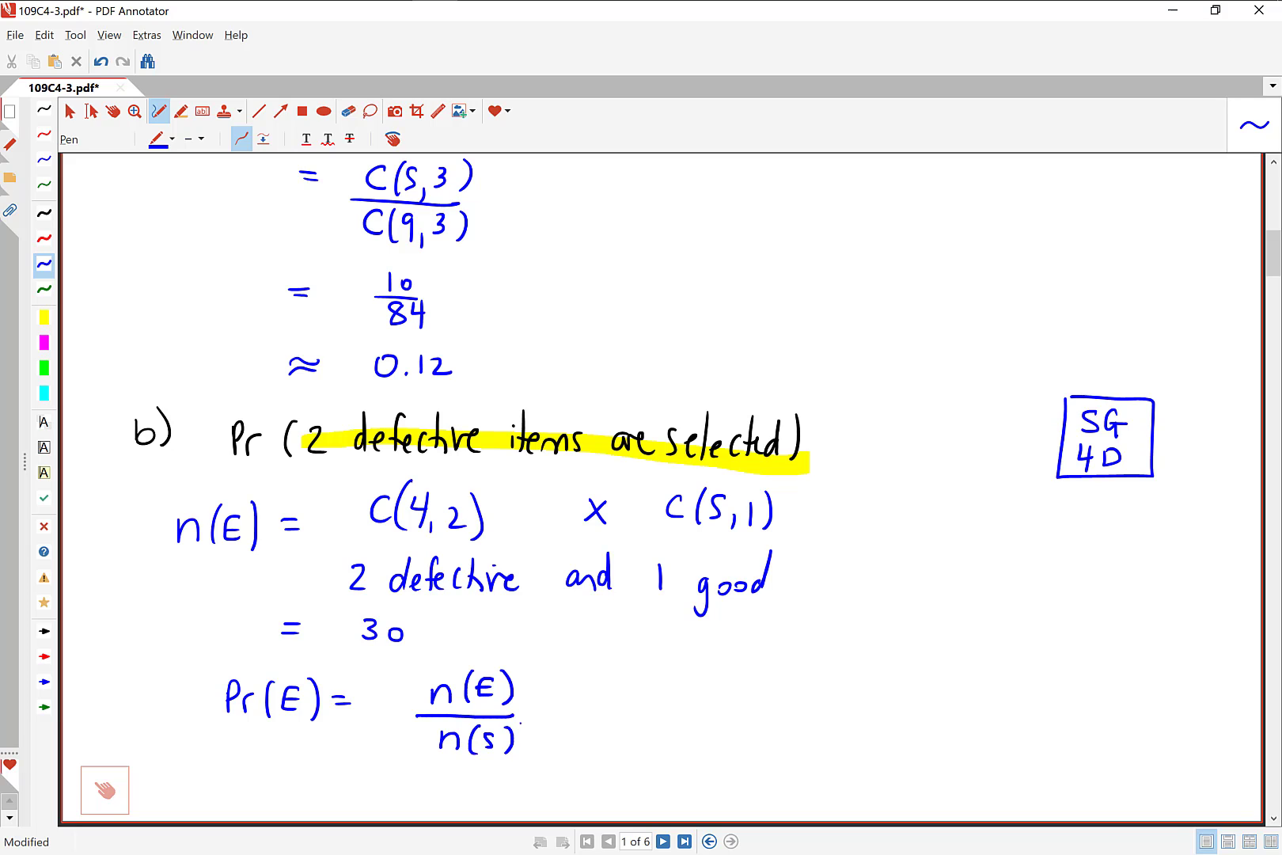
# Erase the n(E)/n(S) fraction and replace it with 30/84 ≈ 0.36
pyautogui.click(349, 110)
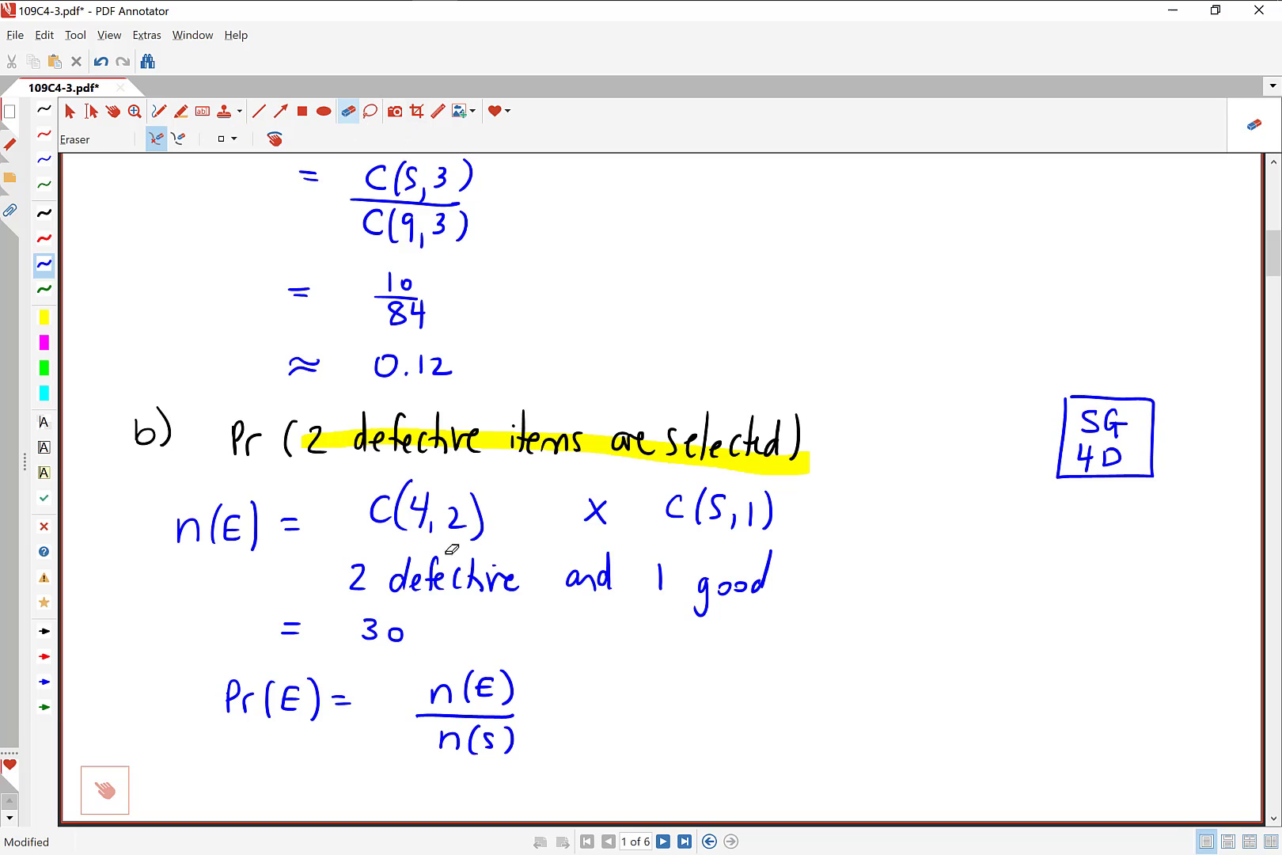
pyautogui.moveTo(434, 689); pyautogui.dragTo(499, 743)
pyautogui.click(158, 111)
pyautogui.moveTo(446, 685)
pyautogui.mouseDown()
pyautogui.moveTo(439, 701)
pyautogui.moveTo(472, 690)
pyautogui.mouseUp()
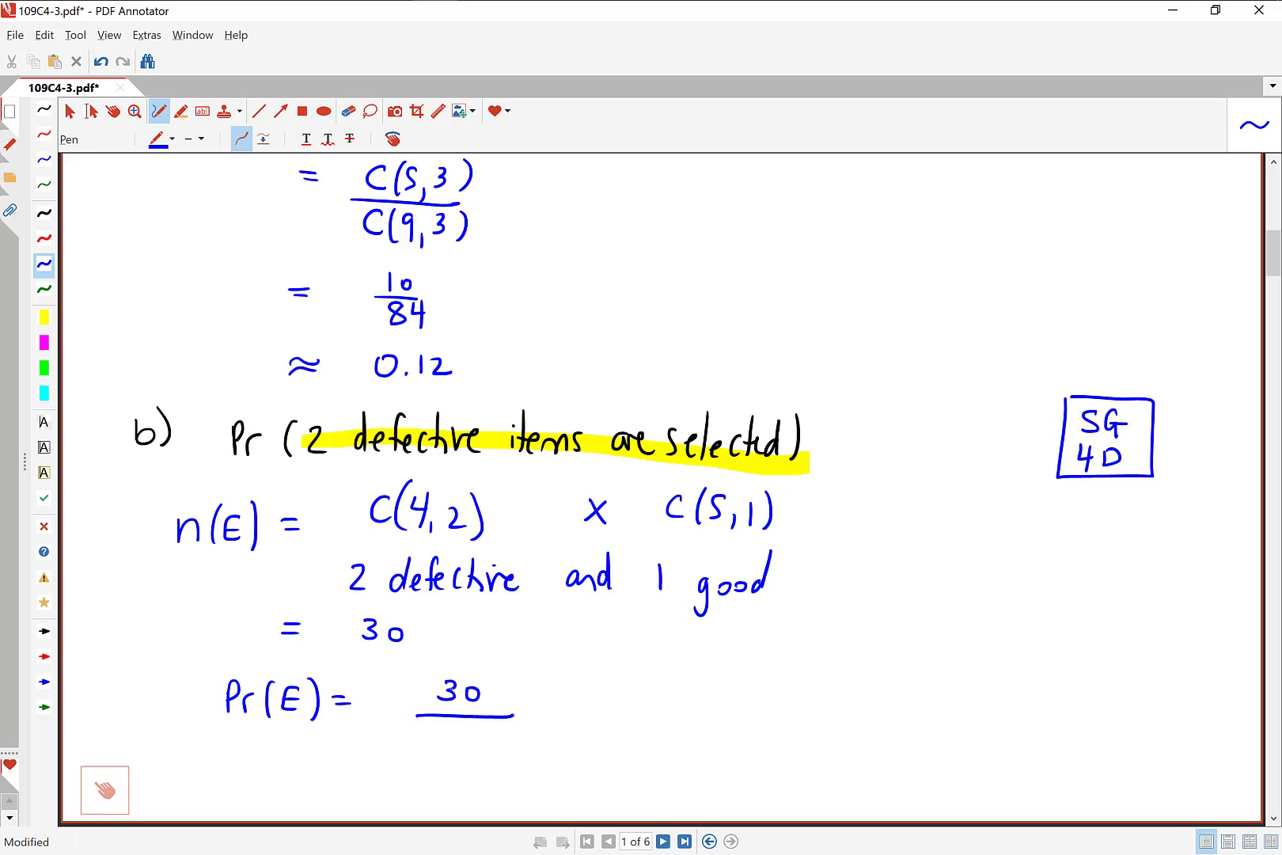
pyautogui.moveTo(446, 735)
pyautogui.mouseDown()
pyautogui.moveTo(453, 722)
pyautogui.moveTo(479, 737)
pyautogui.moveTo(473, 752)
pyautogui.mouseUp()
pyautogui.moveTo(540, 707); pyautogui.dragTo(566, 711)
pyautogui.moveTo(594, 697)
pyautogui.mouseDown()
pyautogui.moveTo(587, 711)
pyautogui.moveTo(593, 694)
pyautogui.mouseUp()
pyautogui.click(606, 714)
pyautogui.moveTo(617, 697)
pyautogui.mouseDown()
pyautogui.moveTo(631, 707)
pyautogui.moveTo(620, 715)
pyautogui.mouseUp()
pyautogui.moveTo(655, 688); pyautogui.dragTo(646, 710)
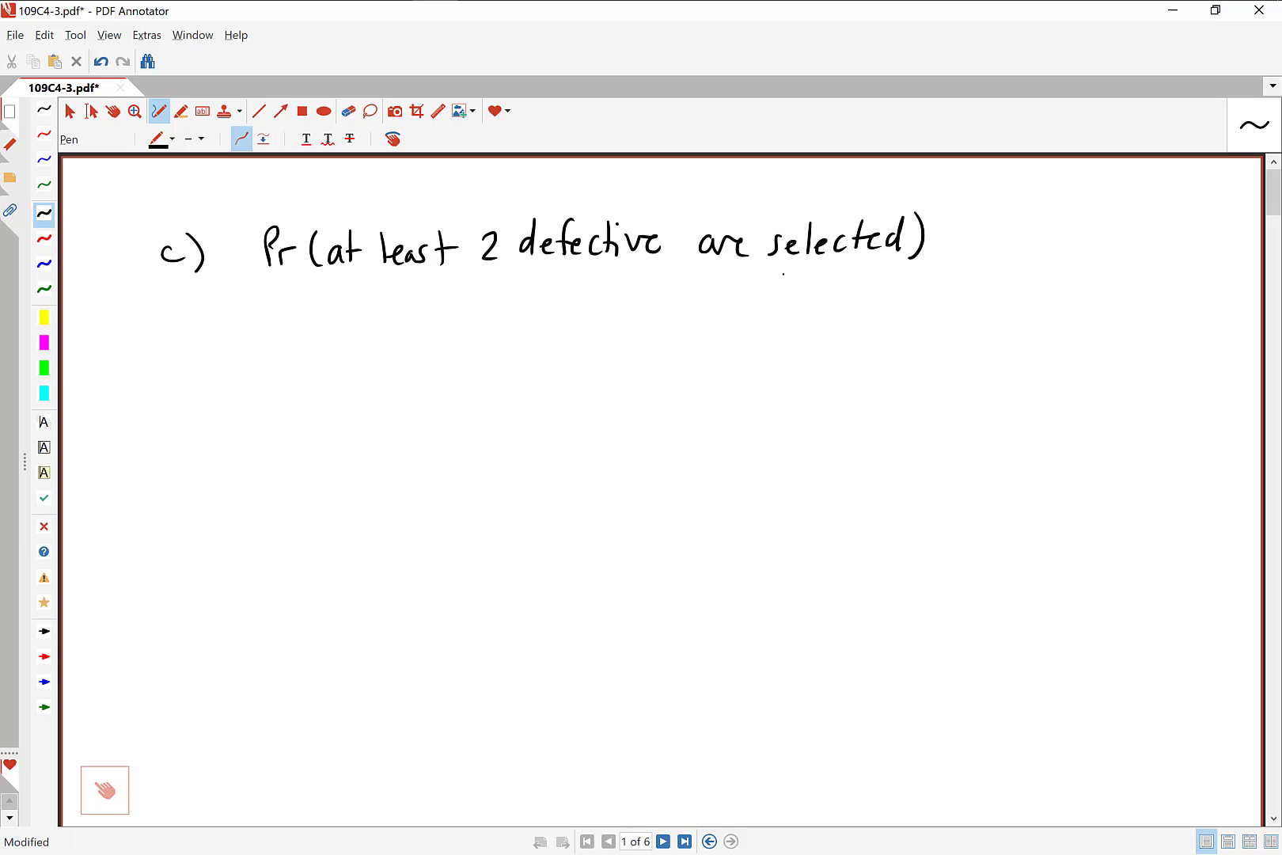
# In blue, draw a brace under 'at least 2 defective are selected' labelled E
pyautogui.click(44, 263)
pyautogui.moveTo(348, 274)
pyautogui.mouseDown()
pyautogui.moveTo(565, 285)
pyautogui.moveTo(843, 276)
pyautogui.moveTo(847, 262)
pyautogui.mouseUp()
pyautogui.moveTo(588, 287); pyautogui.dragTo(602, 308)
pyautogui.moveTo(585, 297); pyautogui.dragTo(604, 296)
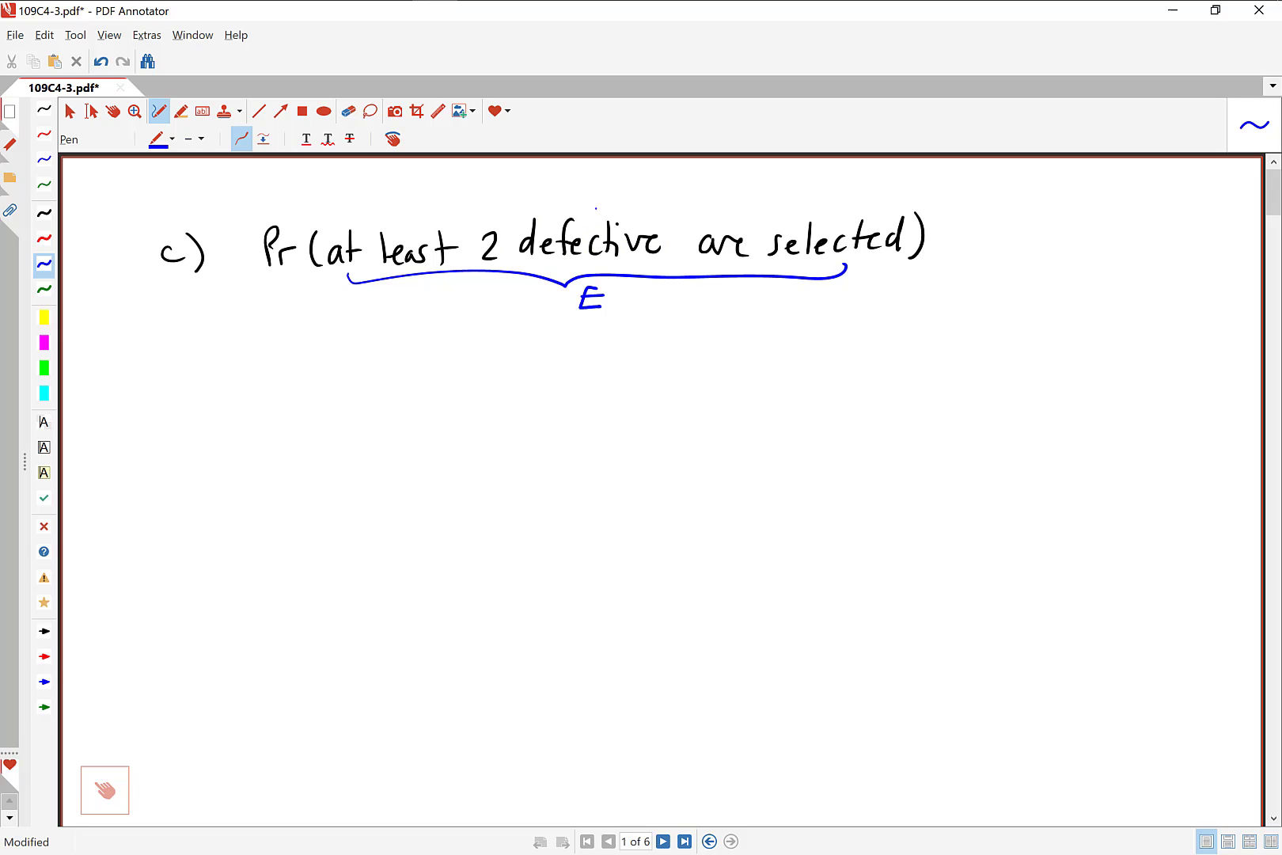
# Write n(E) = 2D and 1G OR 3D below the part c heading
pyautogui.moveTo(182, 366)
pyautogui.mouseDown()
pyautogui.moveTo(182, 387)
pyautogui.moveTo(215, 394)
pyautogui.mouseUp()
pyautogui.moveTo(239, 361)
pyautogui.mouseDown()
pyautogui.moveTo(231, 387)
pyautogui.moveTo(244, 374)
pyautogui.mouseUp()
pyautogui.moveTo(247, 349)
pyautogui.mouseDown()
pyautogui.moveTo(253, 378)
pyautogui.moveTo(296, 373)
pyautogui.mouseUp()
pyautogui.moveTo(279, 382); pyautogui.dragTo(297, 382)
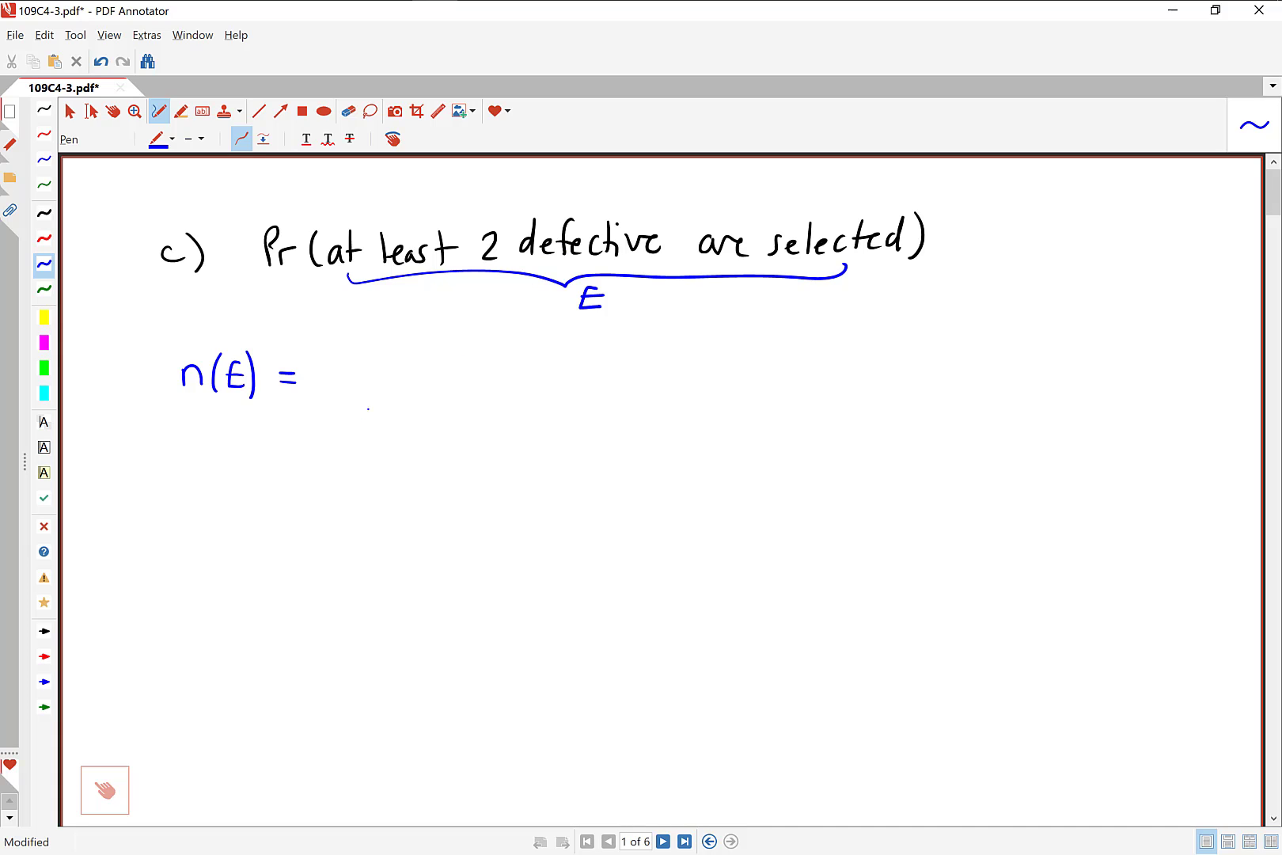
pyautogui.moveTo(374, 409)
pyautogui.mouseDown()
pyautogui.moveTo(386, 429)
pyautogui.moveTo(413, 429)
pyautogui.moveTo(401, 410)
pyautogui.moveTo(525, 432)
pyautogui.moveTo(574, 415)
pyautogui.mouseUp()
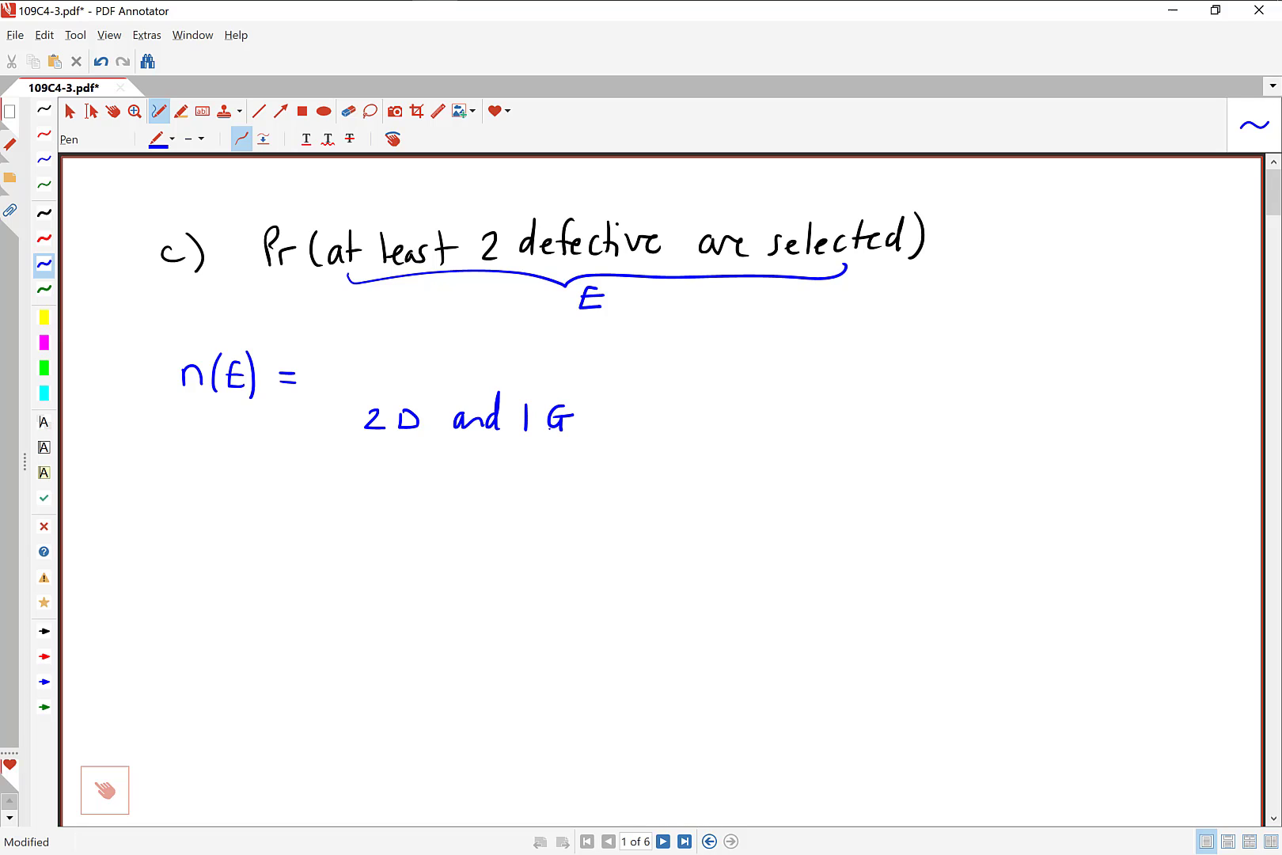
pyautogui.moveTo(717, 408); pyautogui.dragTo(728, 426)
pyautogui.moveTo(727, 398); pyautogui.dragTo(746, 428)
pyautogui.moveTo(866, 404)
pyautogui.mouseDown()
pyautogui.moveTo(860, 423)
pyautogui.moveTo(901, 413)
pyautogui.mouseUp()
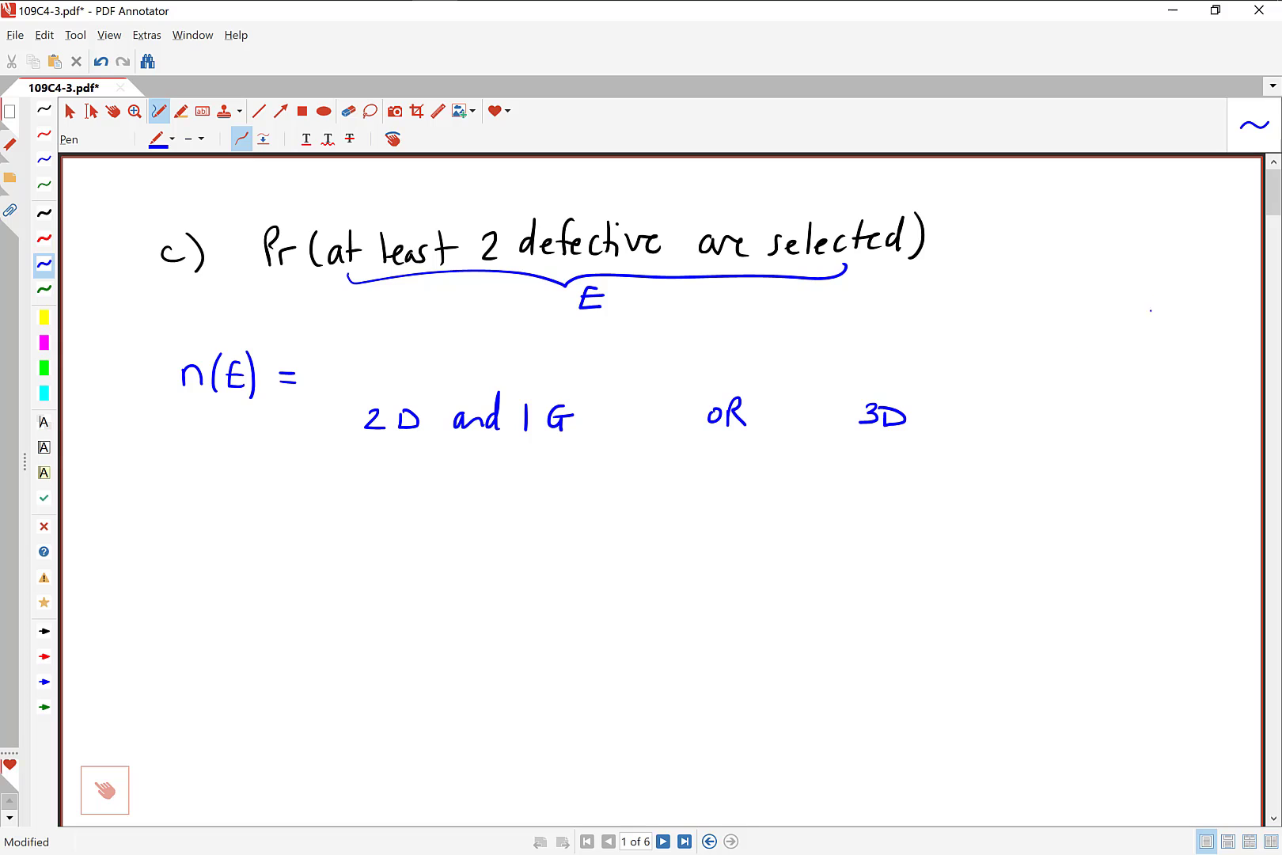
# Add a boxed '5G, 4D' reminder at the upper right
pyautogui.moveTo(1124, 246)
pyautogui.mouseDown()
pyautogui.moveTo(1109, 269)
pyautogui.moveTo(1159, 258)
pyautogui.moveTo(1120, 294)
pyautogui.mouseUp()
pyautogui.click(1122, 299)
pyautogui.moveTo(1115, 284)
pyautogui.mouseDown()
pyautogui.moveTo(1115, 308)
pyautogui.moveTo(1152, 299)
pyautogui.mouseUp()
pyautogui.moveTo(1097, 237)
pyautogui.mouseDown()
pyautogui.moveTo(1093, 323)
pyautogui.moveTo(1183, 313)
pyautogui.mouseUp()
pyautogui.click(1178, 270)
pyautogui.moveTo(1180, 291)
pyautogui.mouseDown()
pyautogui.moveTo(1183, 314)
pyautogui.moveTo(1142, 234)
pyautogui.moveTo(1097, 235)
pyautogui.mouseUp()
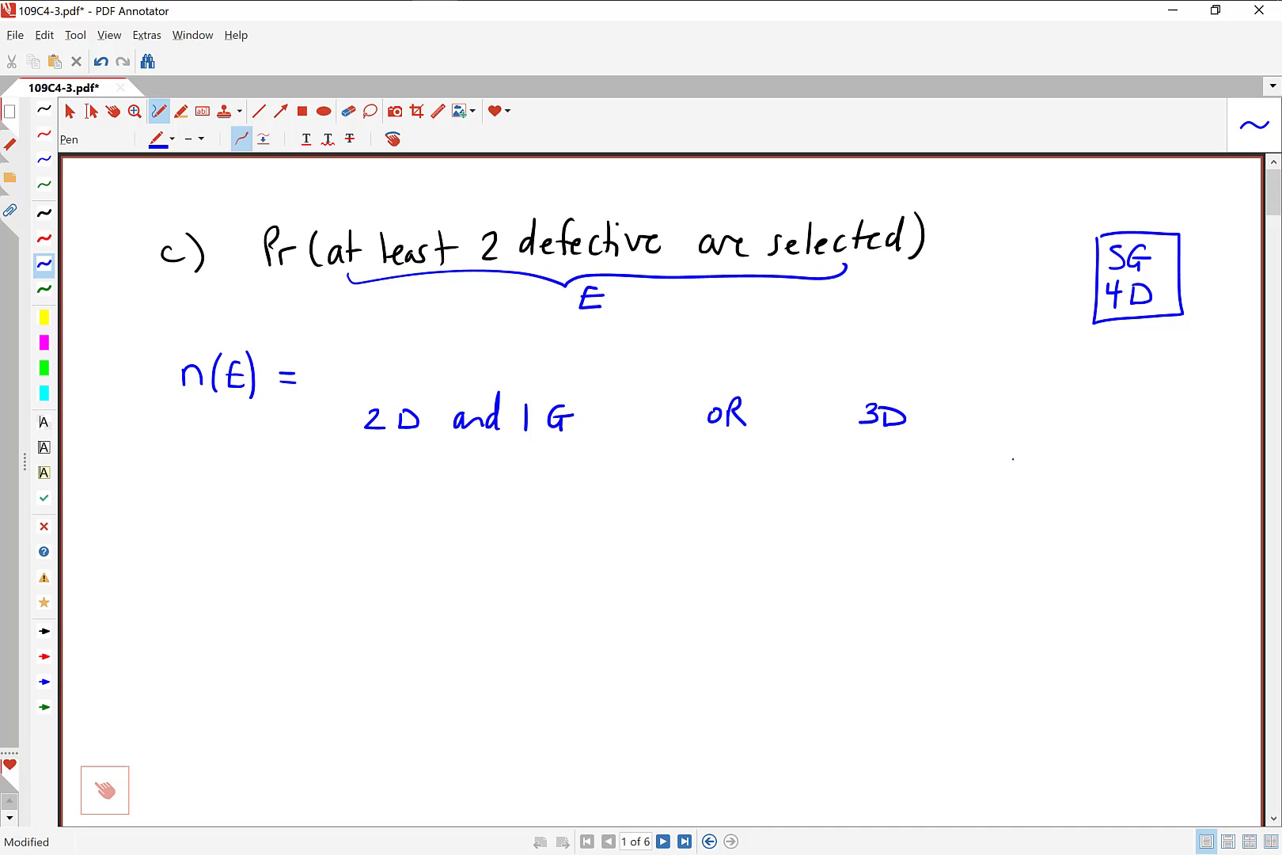
# Write the side note 'AND: ×' and 'OR: +' below 3D and box it
pyautogui.moveTo(1026, 492); pyautogui.dragTo(1041, 491)
pyautogui.moveTo(1029, 480); pyautogui.dragTo(1073, 472)
pyautogui.moveTo(1078, 473)
pyautogui.mouseDown()
pyautogui.moveTo(1078, 494)
pyautogui.moveTo(1167, 489)
pyautogui.mouseUp()
pyautogui.click(1111, 470)
pyautogui.click(1111, 478)
pyautogui.moveTo(1160, 461); pyautogui.dragTo(1145, 489)
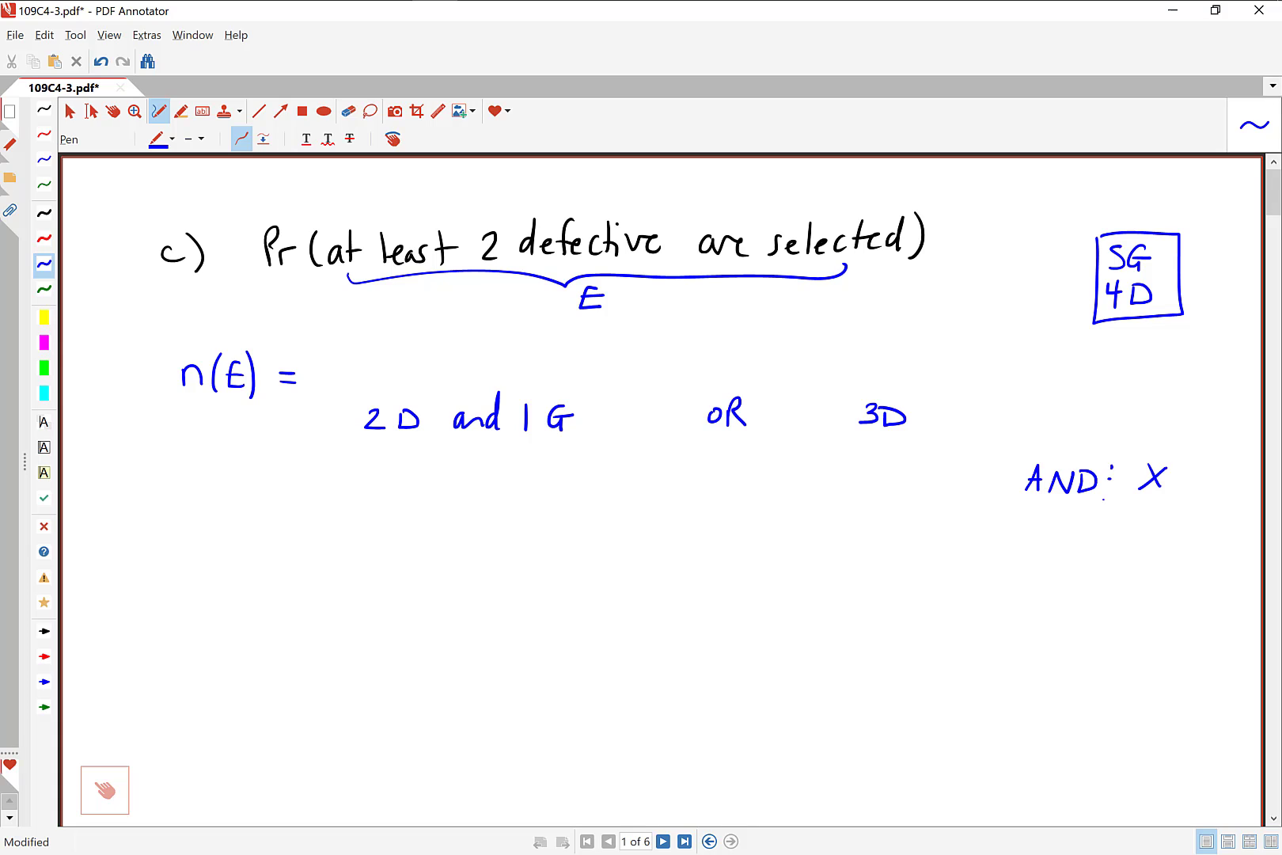
pyautogui.moveTo(1060, 507); pyautogui.dragTo(1058, 507)
pyautogui.moveTo(1074, 508)
pyautogui.mouseDown()
pyautogui.moveTo(1075, 526)
pyautogui.moveTo(1161, 512)
pyautogui.mouseUp()
pyautogui.click(1109, 504)
pyautogui.moveTo(1153, 502); pyautogui.dragTo(1153, 524)
pyautogui.moveTo(1013, 462)
pyautogui.mouseDown()
pyautogui.moveTo(1010, 535)
pyautogui.moveTo(1064, 450)
pyautogui.moveTo(1016, 453)
pyautogui.mouseUp()
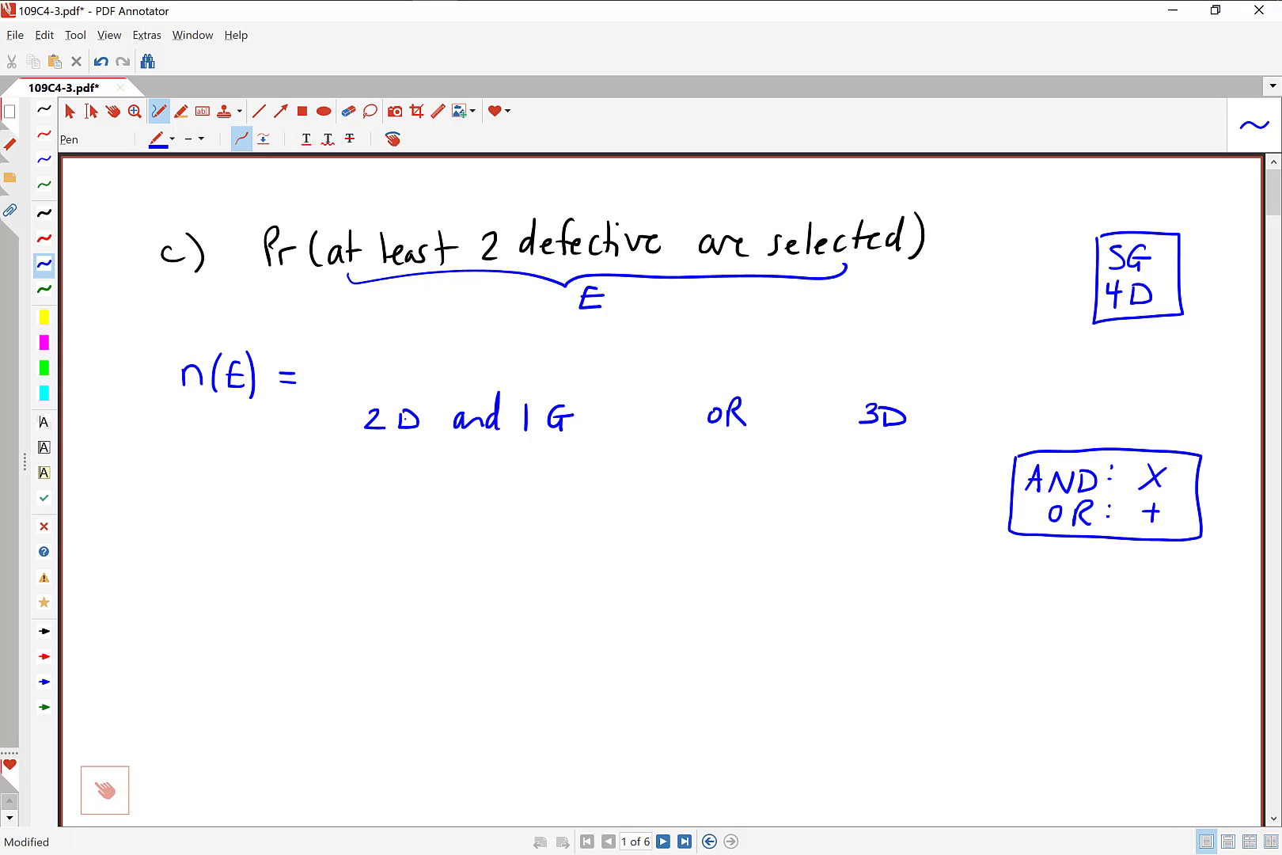
# Write C(4,2) × C(5,1) above 2D and 1G after n(E) =
pyautogui.moveTo(348, 353)
pyautogui.mouseDown()
pyautogui.moveTo(346, 378)
pyautogui.moveTo(360, 384)
pyautogui.moveTo(383, 365)
pyautogui.mouseUp()
pyautogui.moveTo(380, 351); pyautogui.dragTo(385, 384)
pyautogui.moveTo(397, 358)
pyautogui.mouseDown()
pyautogui.moveTo(419, 381)
pyautogui.moveTo(529, 365)
pyautogui.mouseUp()
pyautogui.moveTo(546, 364)
pyautogui.mouseDown()
pyautogui.moveTo(546, 379)
pyautogui.moveTo(559, 374)
pyautogui.mouseUp()
pyautogui.moveTo(571, 344); pyautogui.dragTo(575, 373)
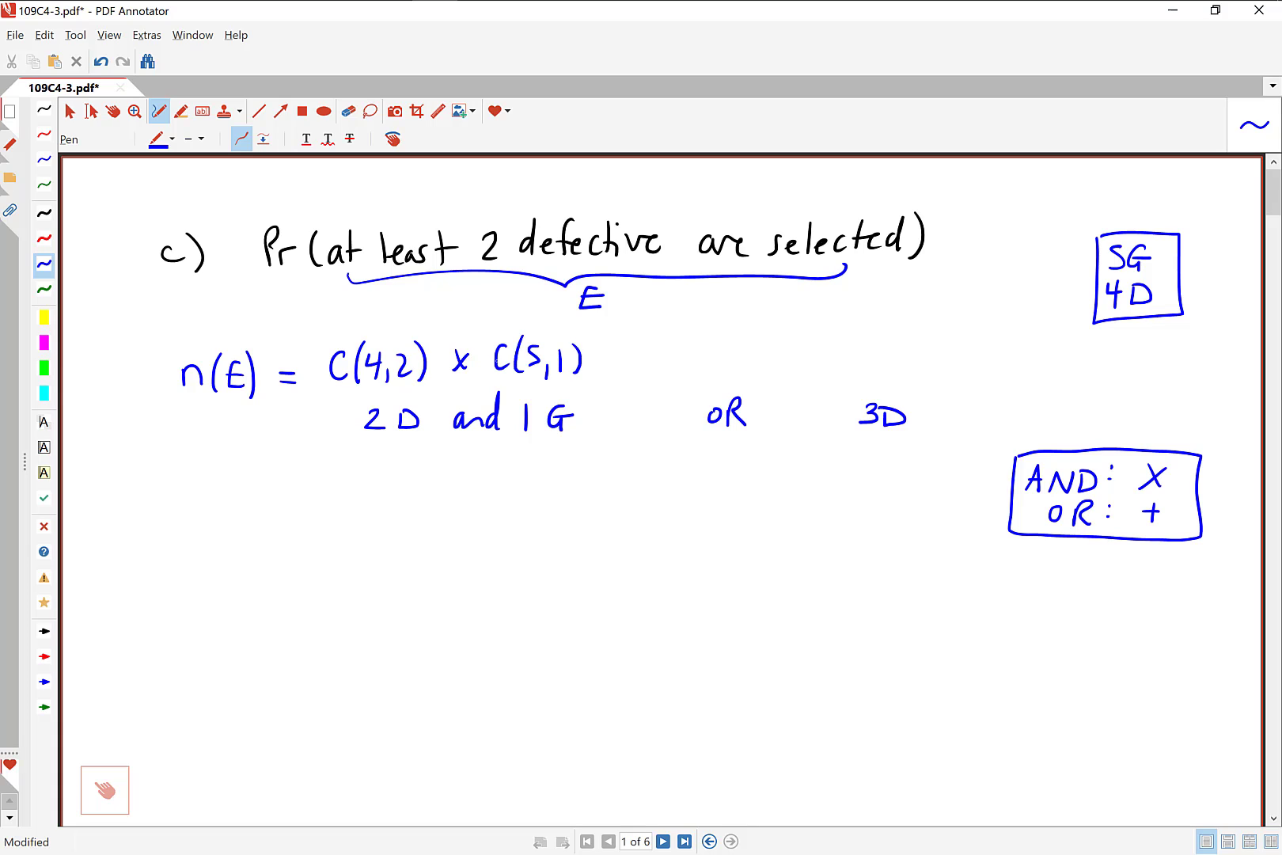
# Highlight C(4,2) × C(5,1) in yellow, then erase the highlight
pyautogui.click(44, 316)
pyautogui.moveTo(331, 368); pyautogui.dragTo(613, 363)
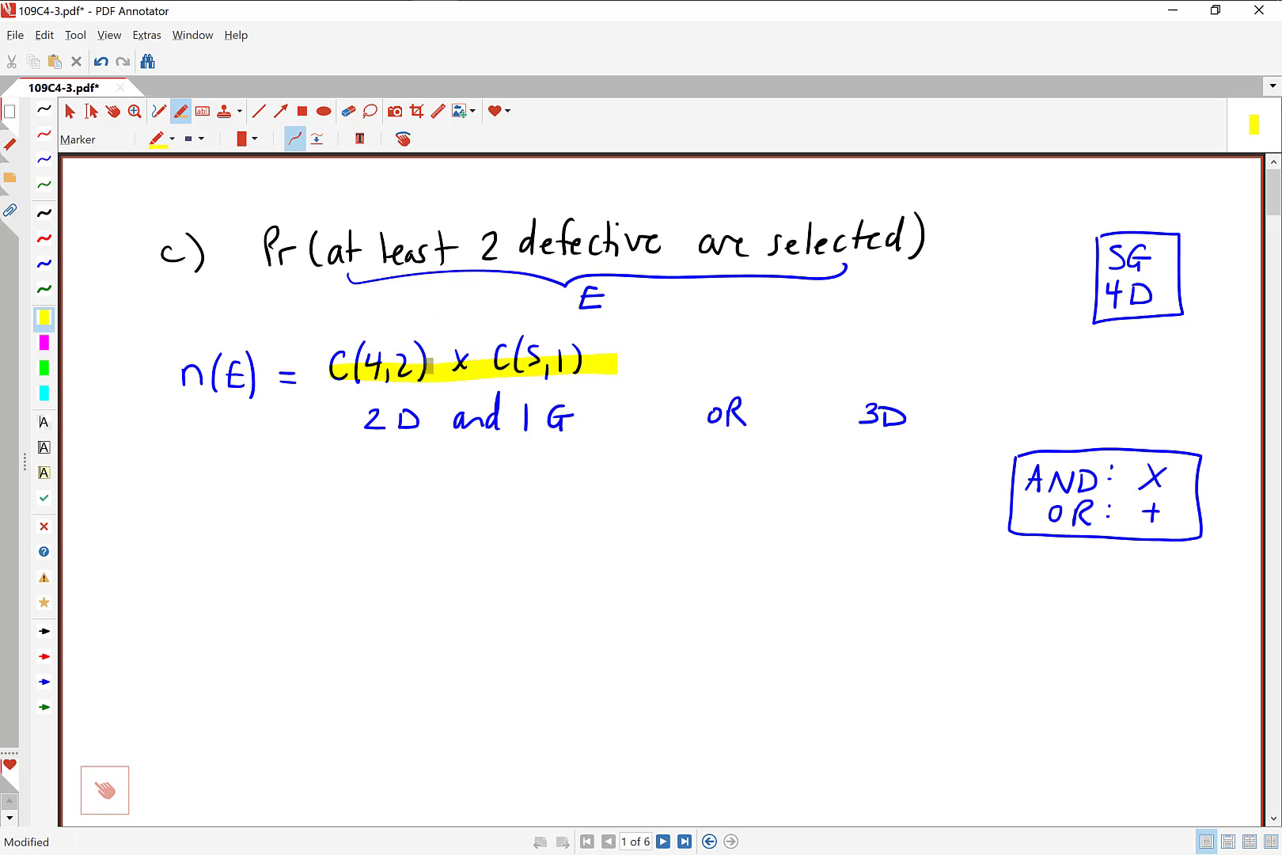
pyautogui.click(349, 111)
pyautogui.click(615, 363)
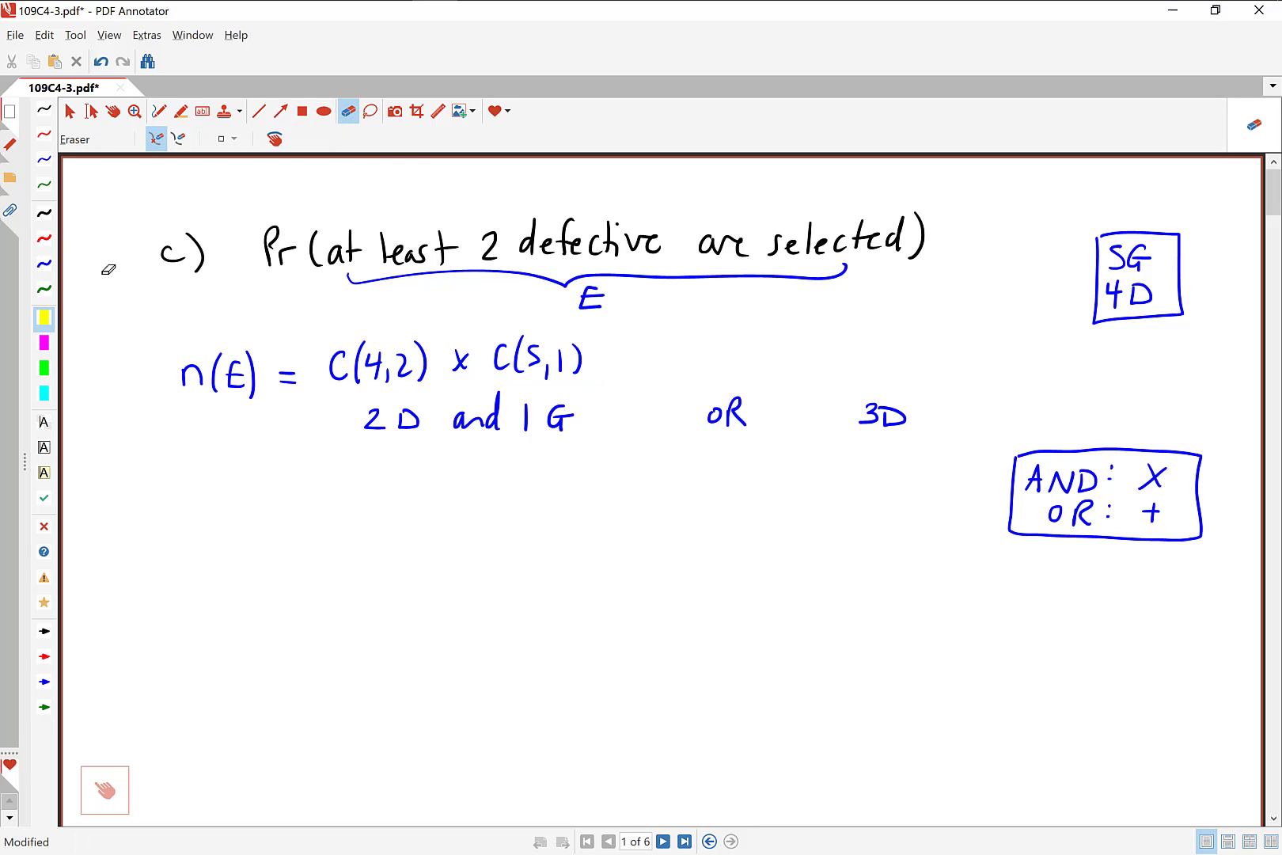
# In blue ink, add + C(4,3) above 3D and start an equals line below
pyautogui.click(44, 263)
pyautogui.moveTo(697, 361); pyautogui.dragTo(727, 361)
pyautogui.moveTo(711, 347); pyautogui.dragTo(713, 372)
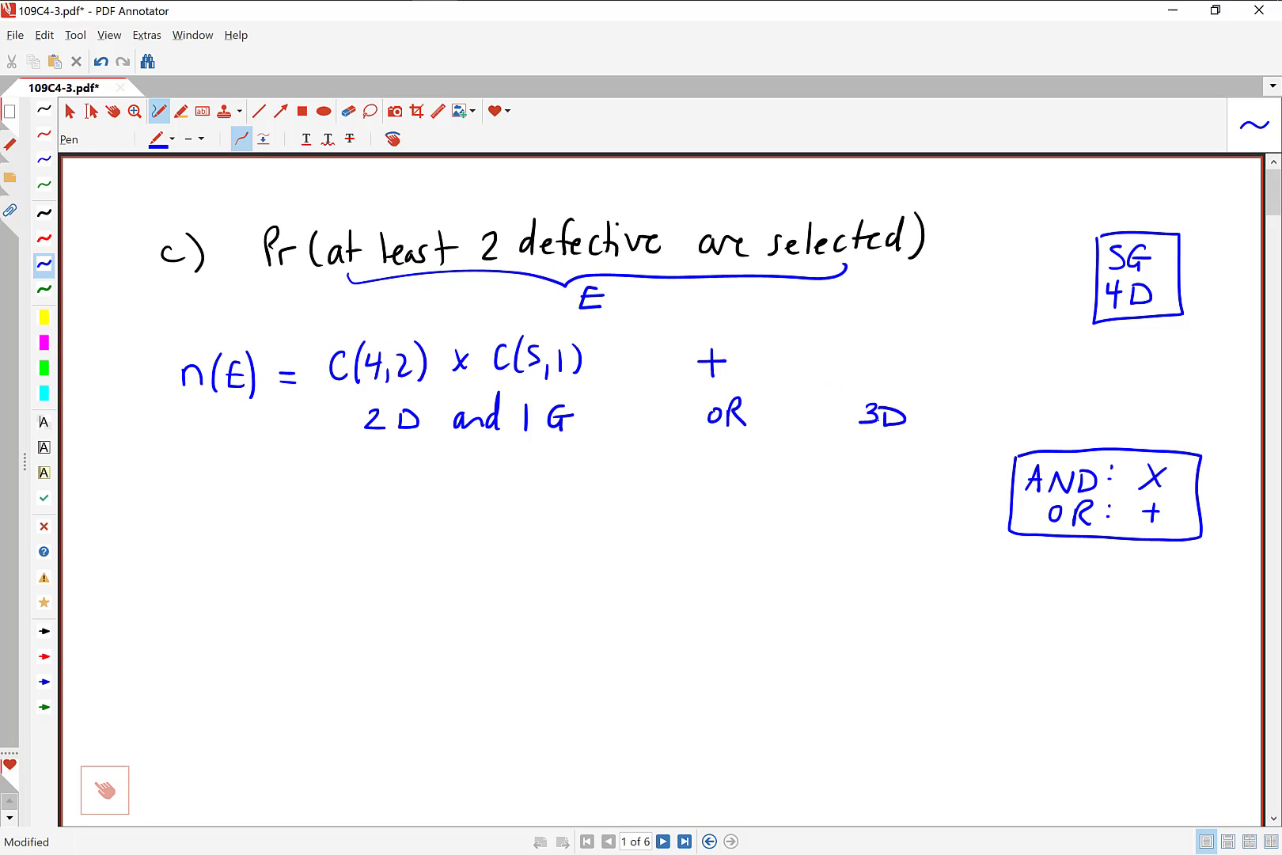
pyautogui.moveTo(848, 348)
pyautogui.mouseDown()
pyautogui.moveTo(832, 360)
pyautogui.moveTo(852, 368)
pyautogui.moveTo(868, 354)
pyautogui.moveTo(864, 379)
pyautogui.mouseUp()
pyautogui.moveTo(887, 351); pyautogui.dragTo(900, 358)
pyautogui.moveTo(895, 354); pyautogui.dragTo(892, 380)
pyautogui.moveTo(907, 371)
pyautogui.mouseDown()
pyautogui.moveTo(902, 385)
pyautogui.moveTo(933, 380)
pyautogui.mouseUp()
pyautogui.moveTo(279, 500); pyautogui.dragTo(294, 500)
pyautogui.moveTo(277, 511); pyautogui.dragTo(298, 510)
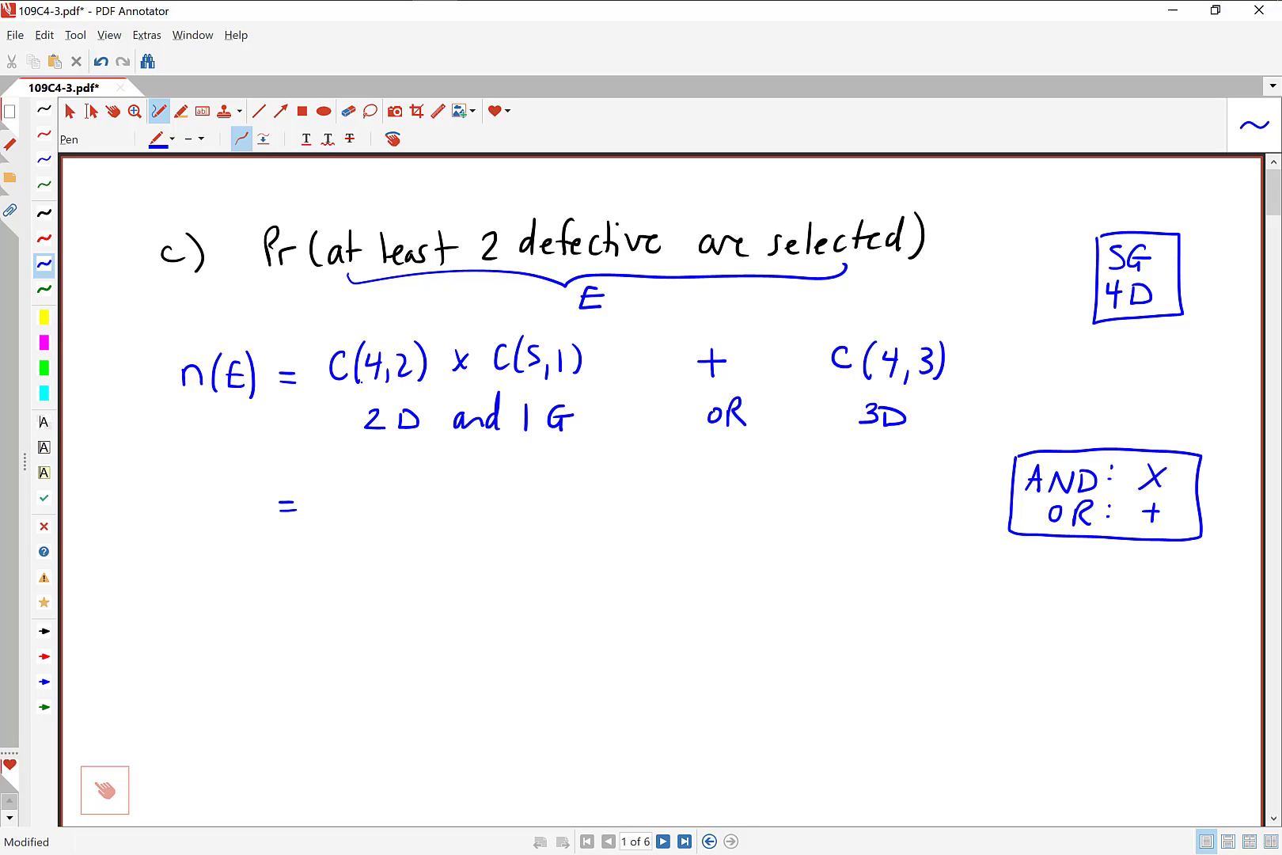
# Draw boxes around C(4,2), C(5,1) and C(4,3)
pyautogui.moveTo(320, 389)
pyautogui.mouseDown()
pyautogui.moveTo(363, 389)
pyautogui.moveTo(432, 322)
pyautogui.moveTo(315, 345)
pyautogui.moveTo(316, 392)
pyautogui.mouseUp()
pyautogui.moveTo(489, 386)
pyautogui.mouseDown()
pyautogui.moveTo(519, 386)
pyautogui.moveTo(601, 322)
pyautogui.moveTo(483, 321)
pyautogui.moveTo(482, 376)
pyautogui.mouseUp()
pyautogui.moveTo(823, 391)
pyautogui.mouseDown()
pyautogui.moveTo(960, 396)
pyautogui.moveTo(904, 330)
pyautogui.moveTo(817, 382)
pyautogui.mouseUp()
# Write = 6 × 5 + 4, then = 34 on the next line
pyautogui.moveTo(406, 485); pyautogui.dragTo(399, 500)
pyautogui.moveTo(438, 488)
pyautogui.mouseDown()
pyautogui.moveTo(453, 504)
pyautogui.moveTo(439, 503)
pyautogui.mouseUp()
pyautogui.moveTo(494, 483); pyautogui.dragTo(483, 510)
pyautogui.moveTo(546, 494)
pyautogui.mouseDown()
pyautogui.moveTo(571, 494)
pyautogui.moveTo(559, 507)
pyautogui.mouseUp()
pyautogui.moveTo(633, 480); pyautogui.dragTo(647, 495)
pyautogui.moveTo(642, 477); pyautogui.dragTo(637, 511)
pyautogui.moveTo(280, 557); pyautogui.dragTo(298, 556)
pyautogui.moveTo(283, 566); pyautogui.dragTo(312, 566)
pyautogui.moveTo(388, 551)
pyautogui.mouseDown()
pyautogui.moveTo(382, 575)
pyautogui.moveTo(433, 560)
pyautogui.mouseUp()
pyautogui.moveTo(430, 546); pyautogui.dragTo(428, 578)
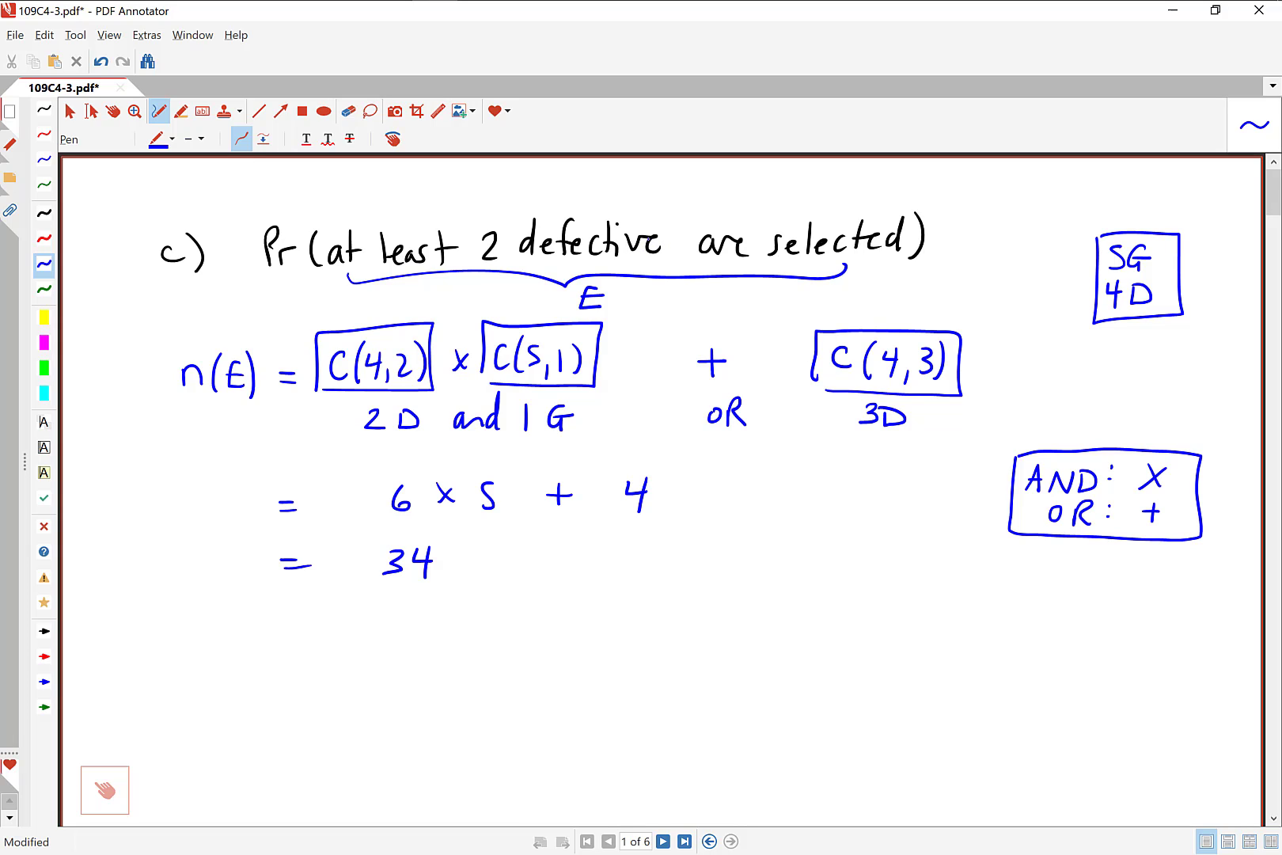
# Write Pr(E) = n(E)/n(S) below the result 34
pyautogui.moveTo(194, 641)
pyautogui.mouseDown()
pyautogui.moveTo(195, 680)
pyautogui.moveTo(196, 663)
pyautogui.mouseUp()
pyautogui.moveTo(210, 667)
pyautogui.mouseDown()
pyautogui.moveTo(211, 681)
pyautogui.moveTo(225, 659)
pyautogui.mouseUp()
pyautogui.moveTo(241, 644)
pyautogui.mouseDown()
pyautogui.moveTo(240, 685)
pyautogui.moveTo(262, 679)
pyautogui.mouseUp()
pyautogui.moveTo(250, 665); pyautogui.dragTo(276, 681)
pyautogui.moveTo(298, 660); pyautogui.dragTo(319, 661)
pyautogui.moveTo(413, 674); pyautogui.dragTo(432, 674)
pyautogui.moveTo(454, 648); pyautogui.dragTo(477, 674)
pyautogui.moveTo(486, 634); pyautogui.dragTo(489, 678)
pyautogui.moveTo(399, 688)
pyautogui.mouseDown()
pyautogui.moveTo(509, 689)
pyautogui.moveTo(443, 723)
pyautogui.moveTo(454, 729)
pyautogui.mouseUp()
pyautogui.moveTo(481, 704)
pyautogui.mouseDown()
pyautogui.moveTo(467, 725)
pyautogui.moveTo(493, 730)
pyautogui.mouseUp()
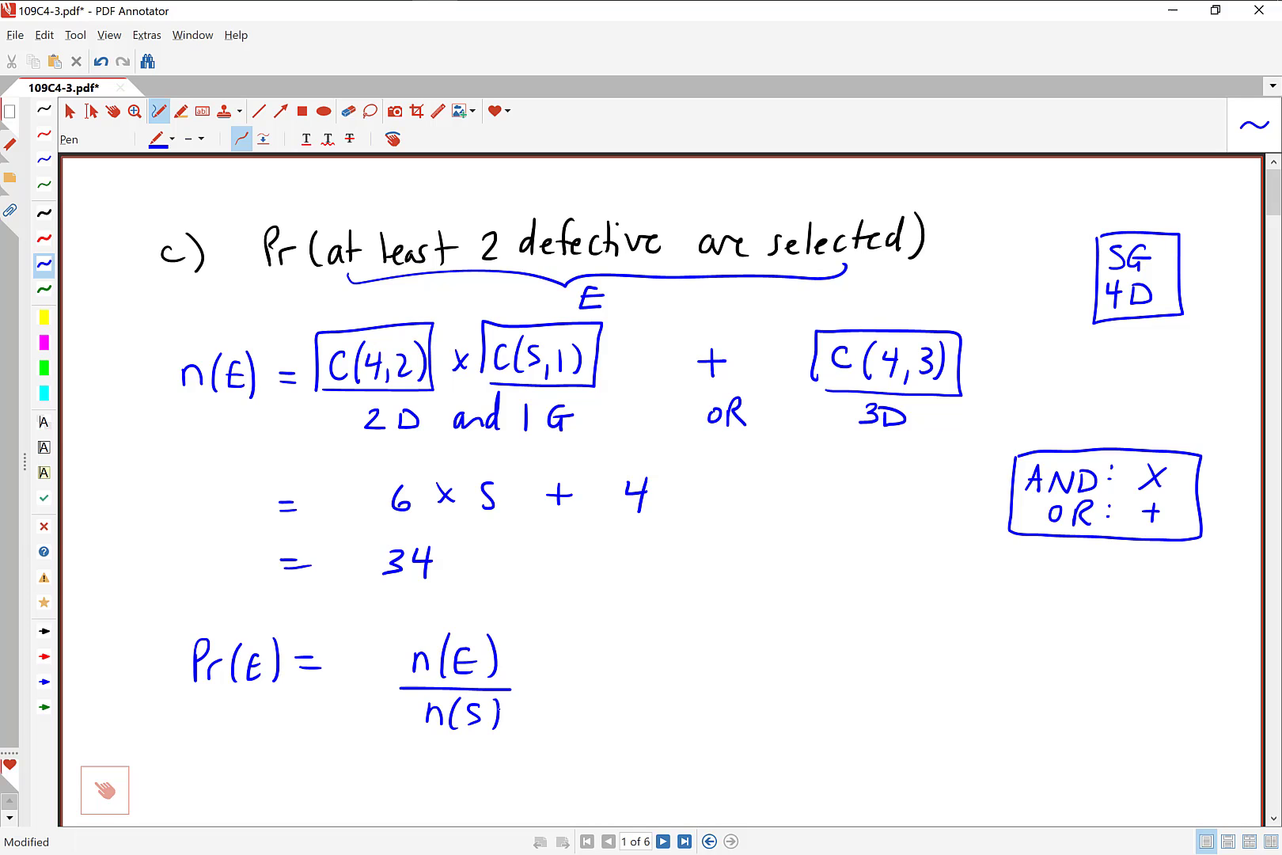
# Draw an arrow beside n(S), then erase it
pyautogui.scroll(-2, 662, 475)
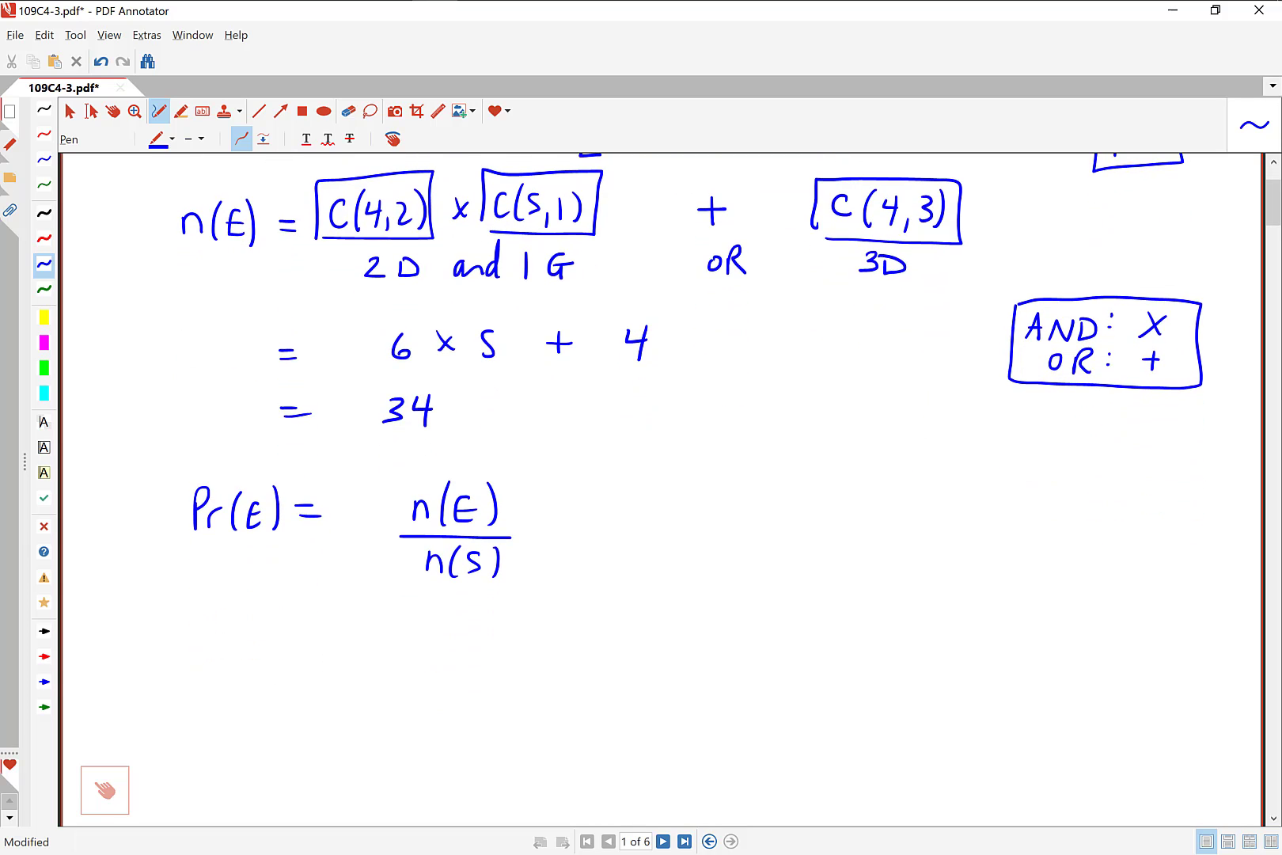
pyautogui.moveTo(549, 565)
pyautogui.mouseDown()
pyautogui.moveTo(590, 567)
pyautogui.moveTo(569, 555)
pyautogui.mouseUp()
pyautogui.click(348, 110)
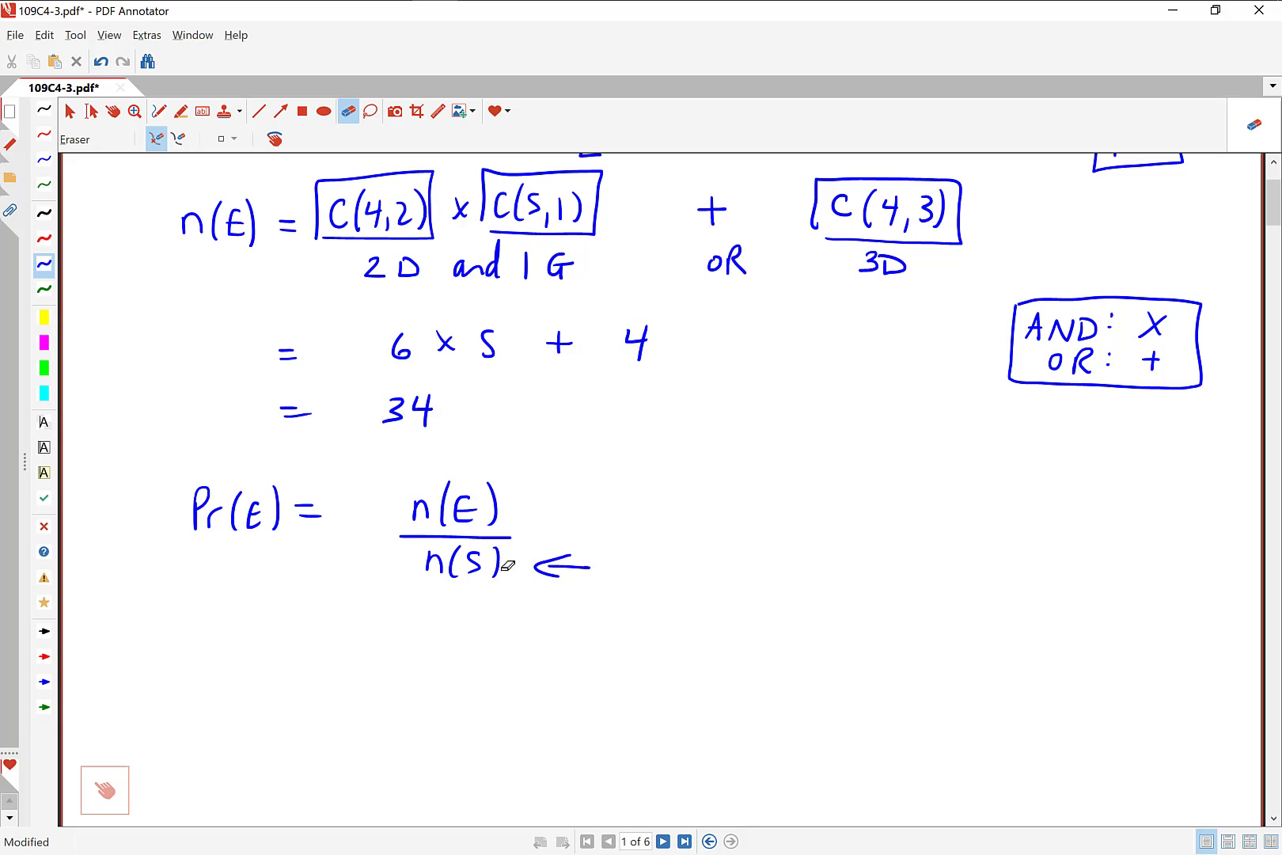
pyautogui.moveTo(544, 567)
pyautogui.mouseDown()
pyautogui.moveTo(572, 564)
pyautogui.moveTo(546, 565)
pyautogui.mouseUp()
# Write = 34/84 ≈ 0.40 under the Pr(E) formula, then go to page 2
pyautogui.moveTo(328, 635); pyautogui.dragTo(355, 643)
pyautogui.moveTo(448, 624)
pyautogui.mouseDown()
pyautogui.moveTo(447, 646)
pyautogui.moveTo(490, 635)
pyautogui.mouseUp()
pyautogui.moveTo(486, 622)
pyautogui.mouseDown()
pyautogui.moveTo(491, 651)
pyautogui.moveTo(466, 664)
pyautogui.moveTo(495, 675)
pyautogui.moveTo(491, 686)
pyautogui.mouseUp()
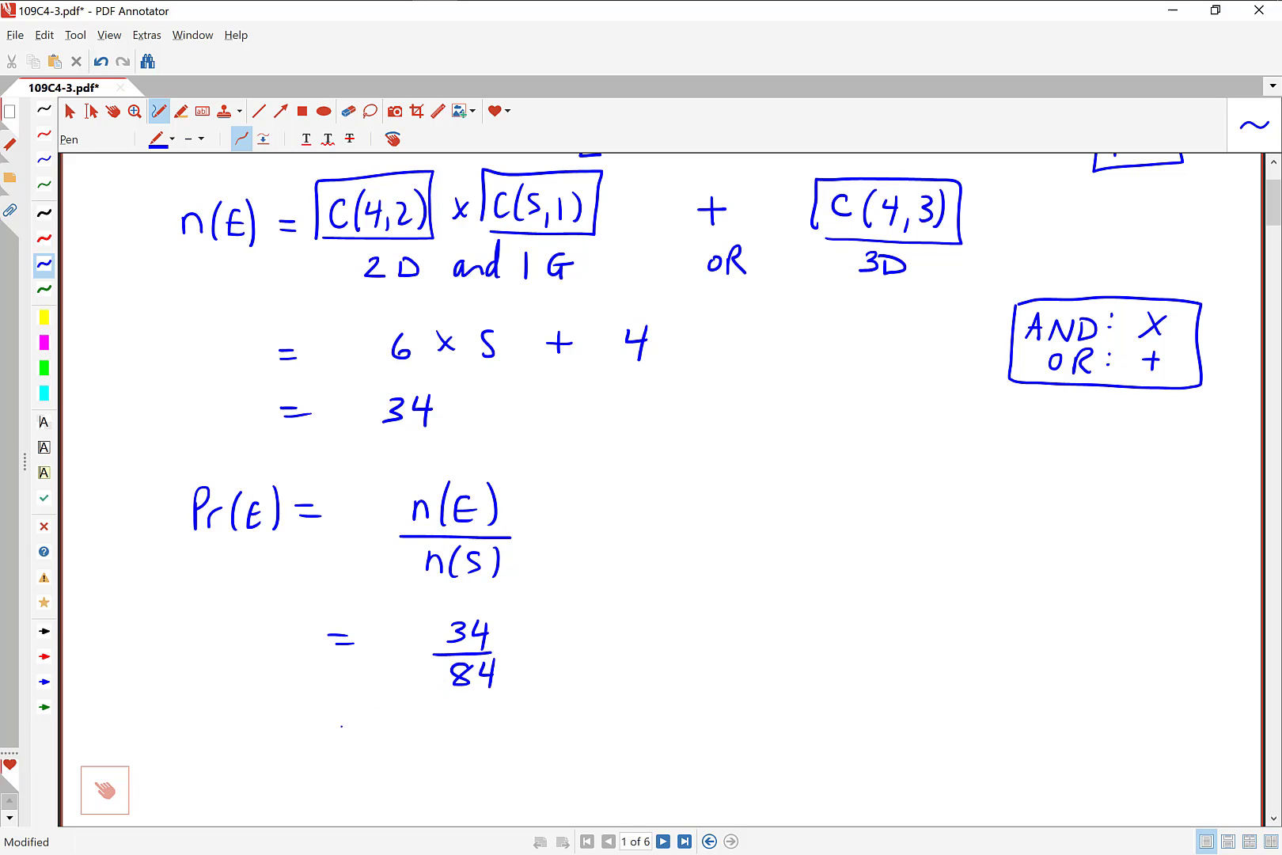
pyautogui.moveTo(333, 728); pyautogui.dragTo(362, 722)
pyautogui.moveTo(335, 744); pyautogui.dragTo(361, 739)
pyautogui.moveTo(446, 729)
pyautogui.mouseDown()
pyautogui.moveTo(440, 752)
pyautogui.moveTo(447, 726)
pyautogui.mouseUp()
pyautogui.moveTo(474, 726)
pyautogui.mouseDown()
pyautogui.moveTo(489, 741)
pyautogui.moveTo(482, 754)
pyautogui.mouseUp()
pyautogui.moveTo(497, 735)
pyautogui.mouseDown()
pyautogui.moveTo(510, 736)
pyautogui.moveTo(499, 733)
pyautogui.mouseUp()
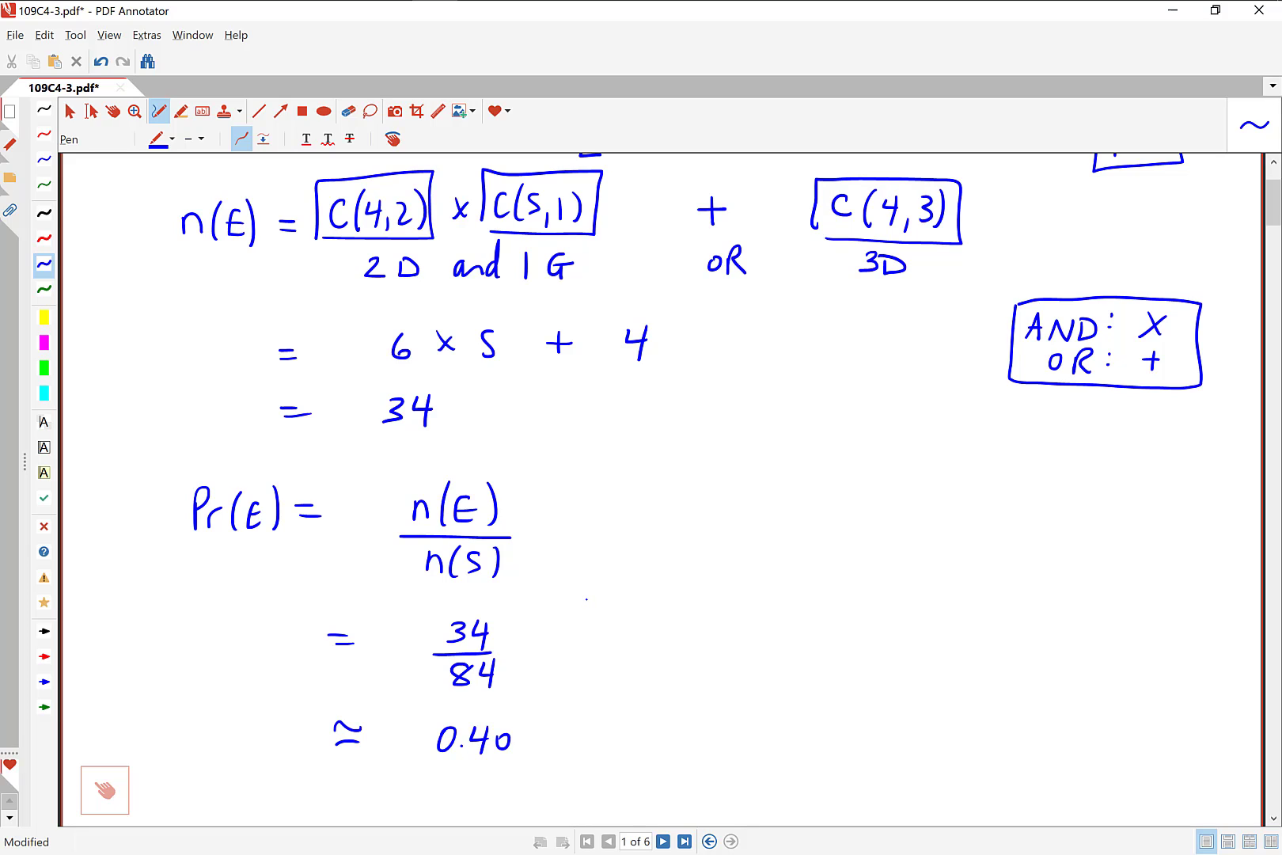
pyautogui.press('pagedown')
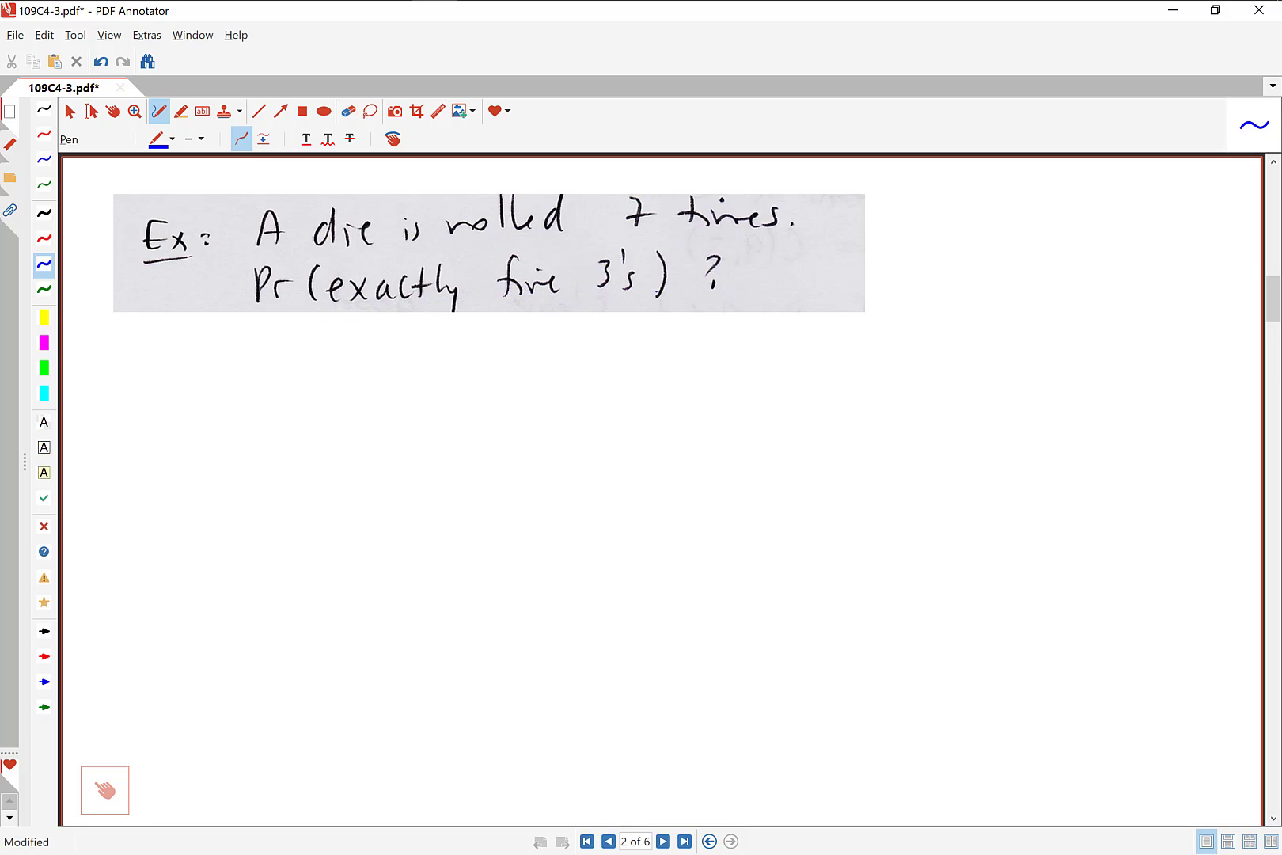
# Brace 'exactly five 3's' labelled E, and write n(s) = and n(E) = lines
pyautogui.moveTo(339, 322); pyautogui.dragTo(615, 339)
pyautogui.moveTo(488, 348)
pyautogui.mouseDown()
pyautogui.moveTo(487, 371)
pyautogui.moveTo(483, 358)
pyautogui.mouseUp()
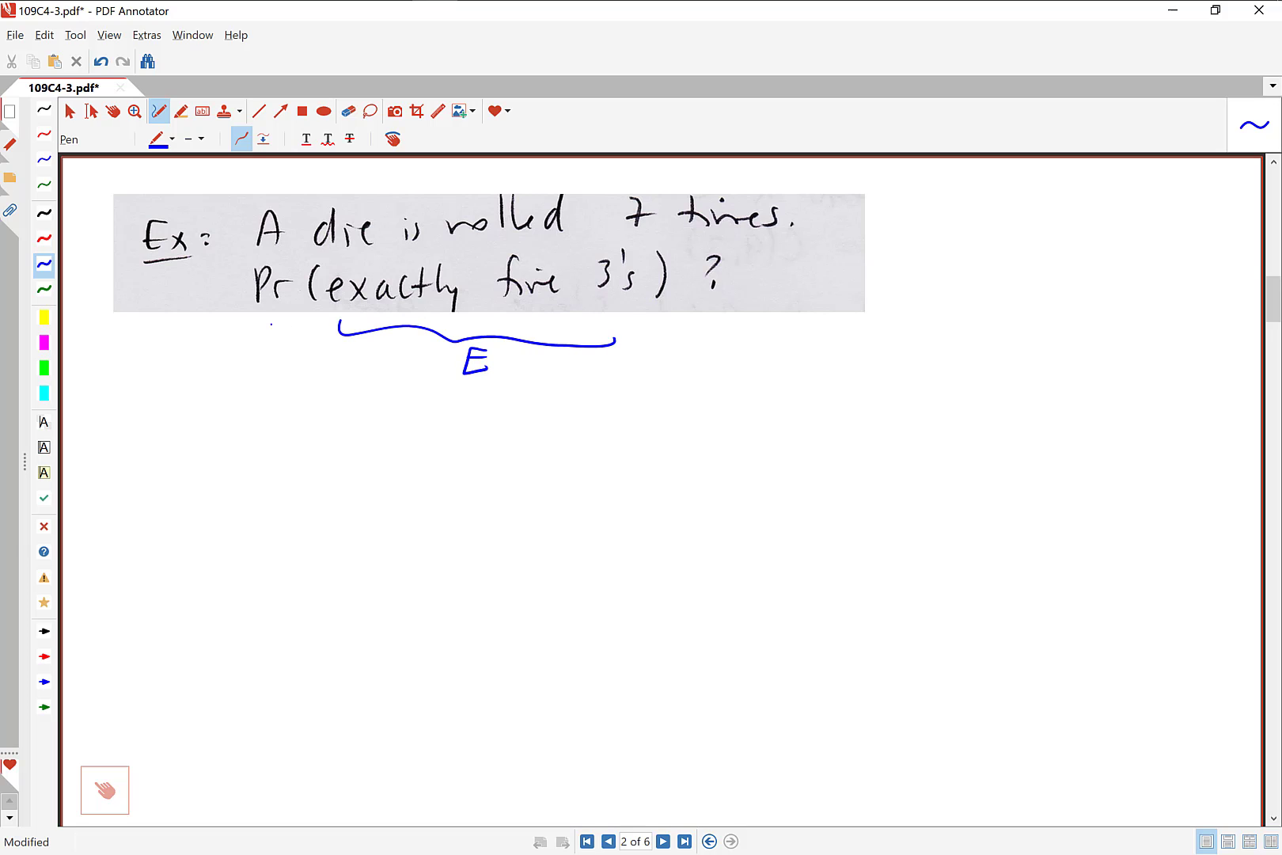
pyautogui.moveTo(181, 466)
pyautogui.mouseDown()
pyautogui.moveTo(200, 488)
pyautogui.moveTo(252, 496)
pyautogui.moveTo(290, 467)
pyautogui.mouseUp()
pyautogui.moveTo(275, 476); pyautogui.dragTo(291, 475)
pyautogui.moveTo(181, 625); pyautogui.dragTo(224, 653)
pyautogui.moveTo(247, 623)
pyautogui.mouseDown()
pyautogui.moveTo(231, 644)
pyautogui.moveTo(248, 648)
pyautogui.mouseUp()
pyautogui.moveTo(234, 635)
pyautogui.mouseDown()
pyautogui.moveTo(264, 656)
pyautogui.moveTo(293, 627)
pyautogui.mouseUp()
pyautogui.moveTo(283, 638); pyautogui.dragTo(301, 636)
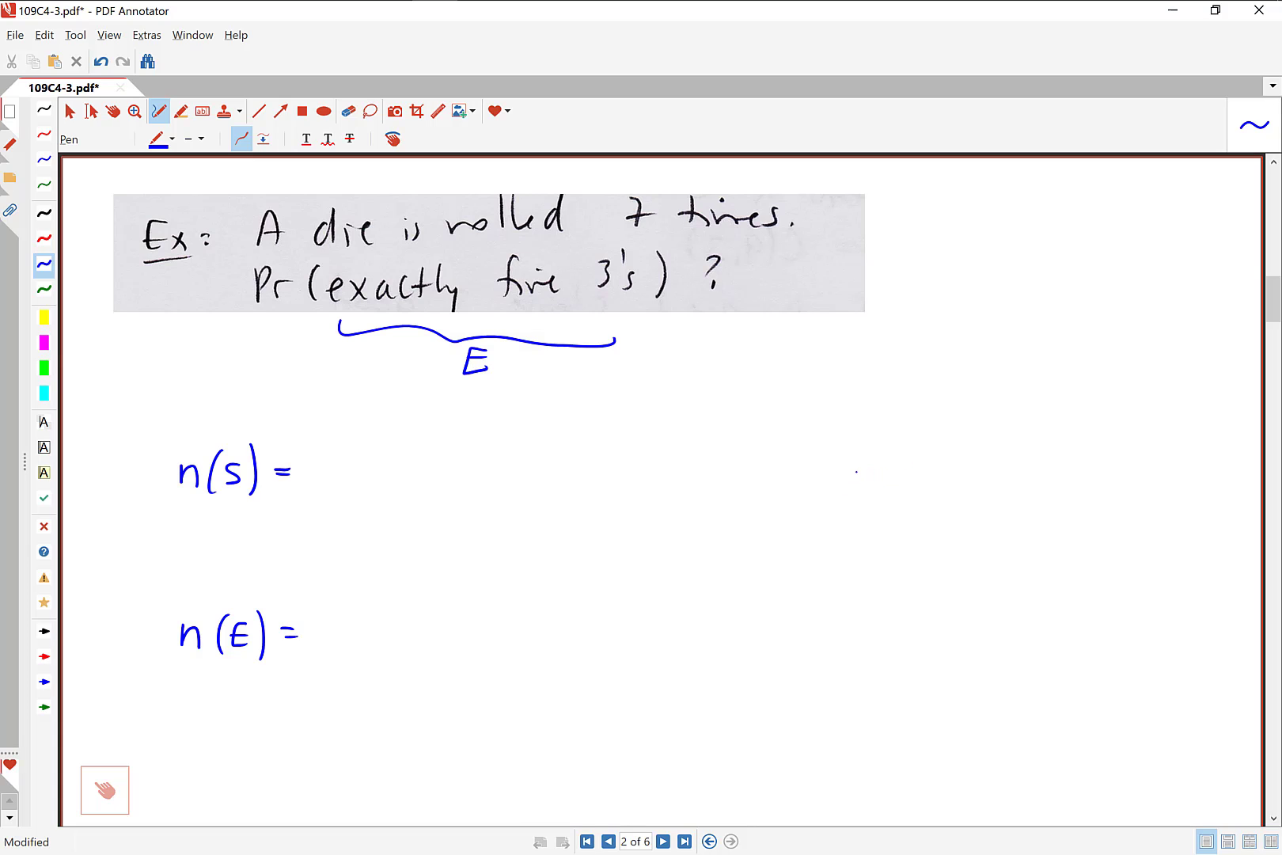
# Add a circled star and arrows at n(S) and n(E), then erase them
pyautogui.moveTo(844, 478)
pyautogui.mouseDown()
pyautogui.moveTo(864, 497)
pyautogui.moveTo(845, 483)
pyautogui.moveTo(870, 449)
pyautogui.mouseUp()
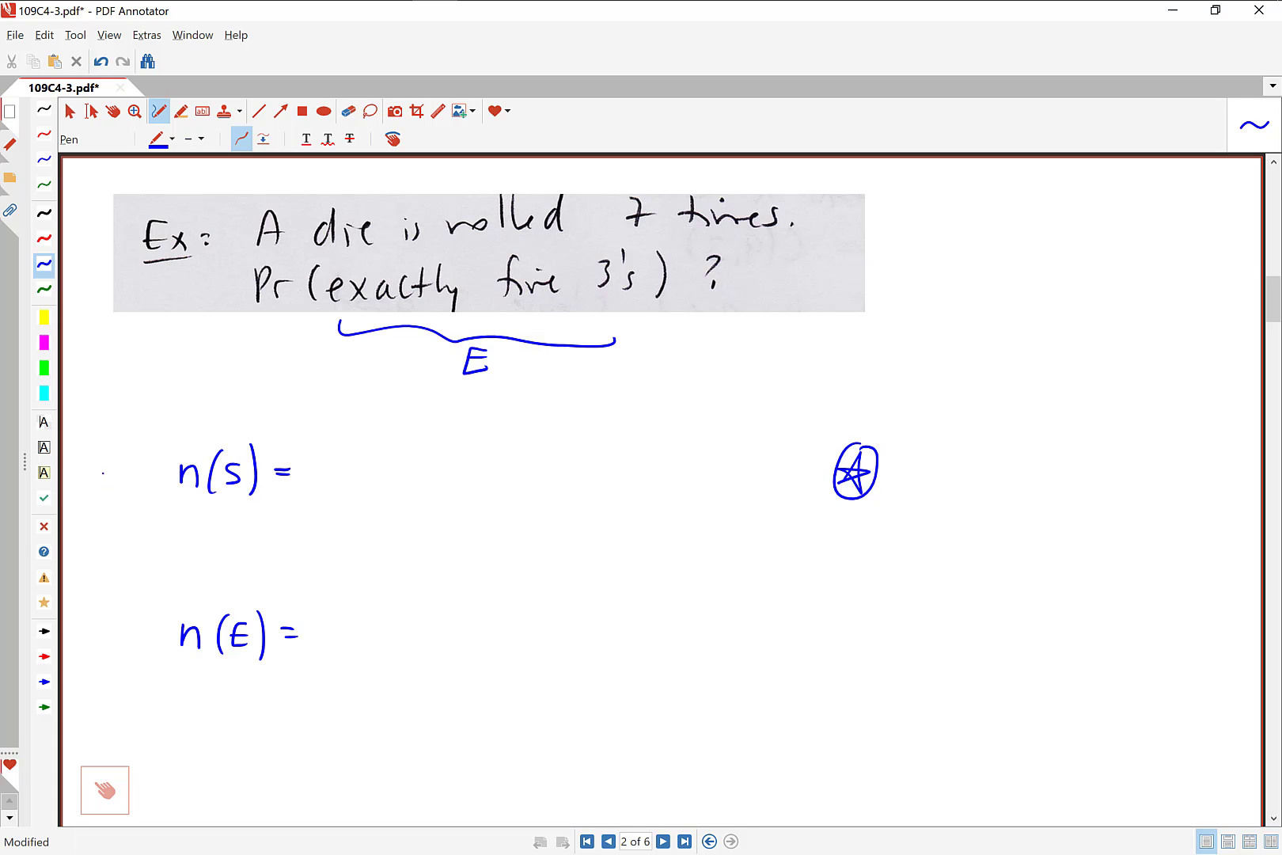
pyautogui.moveTo(94, 475)
pyautogui.mouseDown()
pyautogui.moveTo(136, 476)
pyautogui.moveTo(124, 489)
pyautogui.mouseUp()
pyautogui.moveTo(94, 633); pyautogui.dragTo(144, 630)
pyautogui.moveTo(136, 614)
pyautogui.mouseDown()
pyautogui.moveTo(148, 631)
pyautogui.moveTo(136, 647)
pyautogui.mouseUp()
pyautogui.click(348, 110)
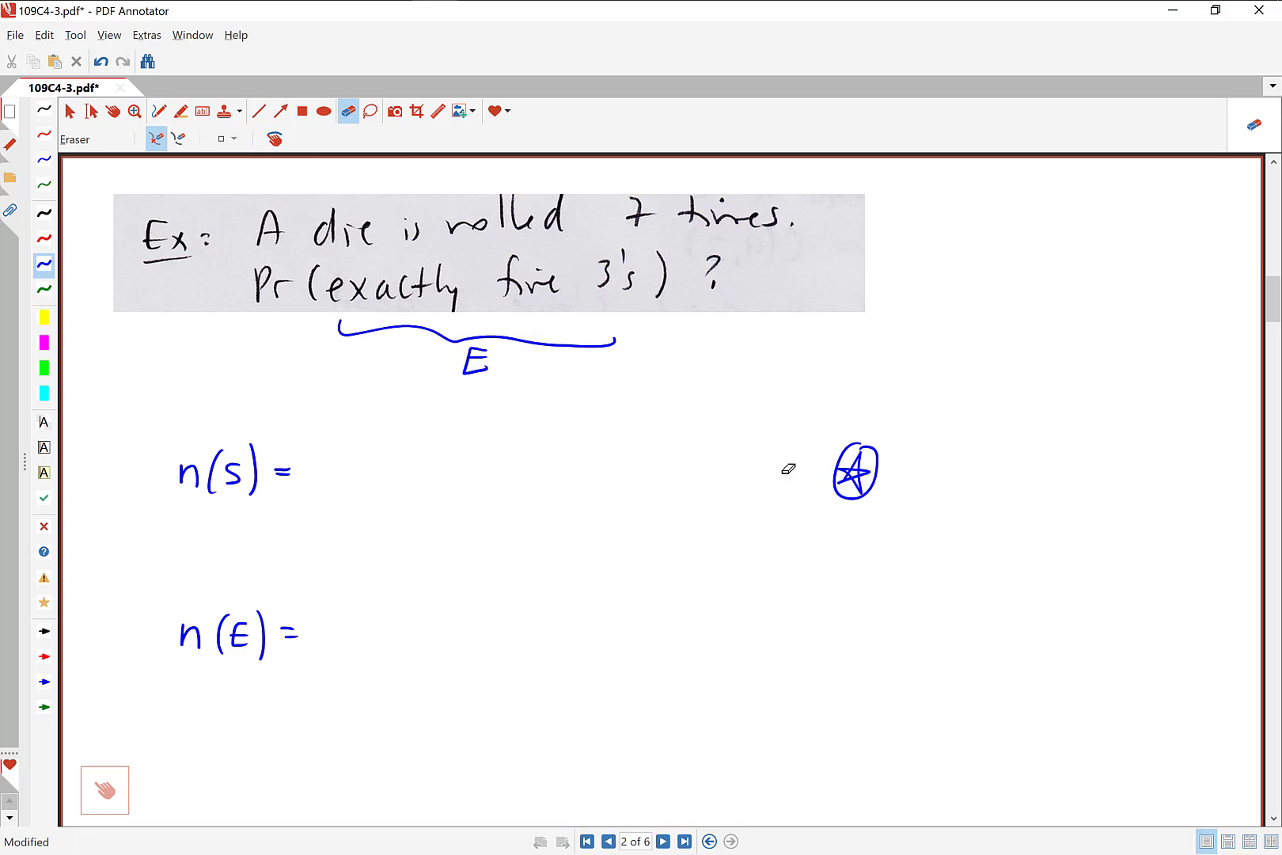
pyautogui.moveTo(849, 447); pyautogui.dragTo(840, 506)
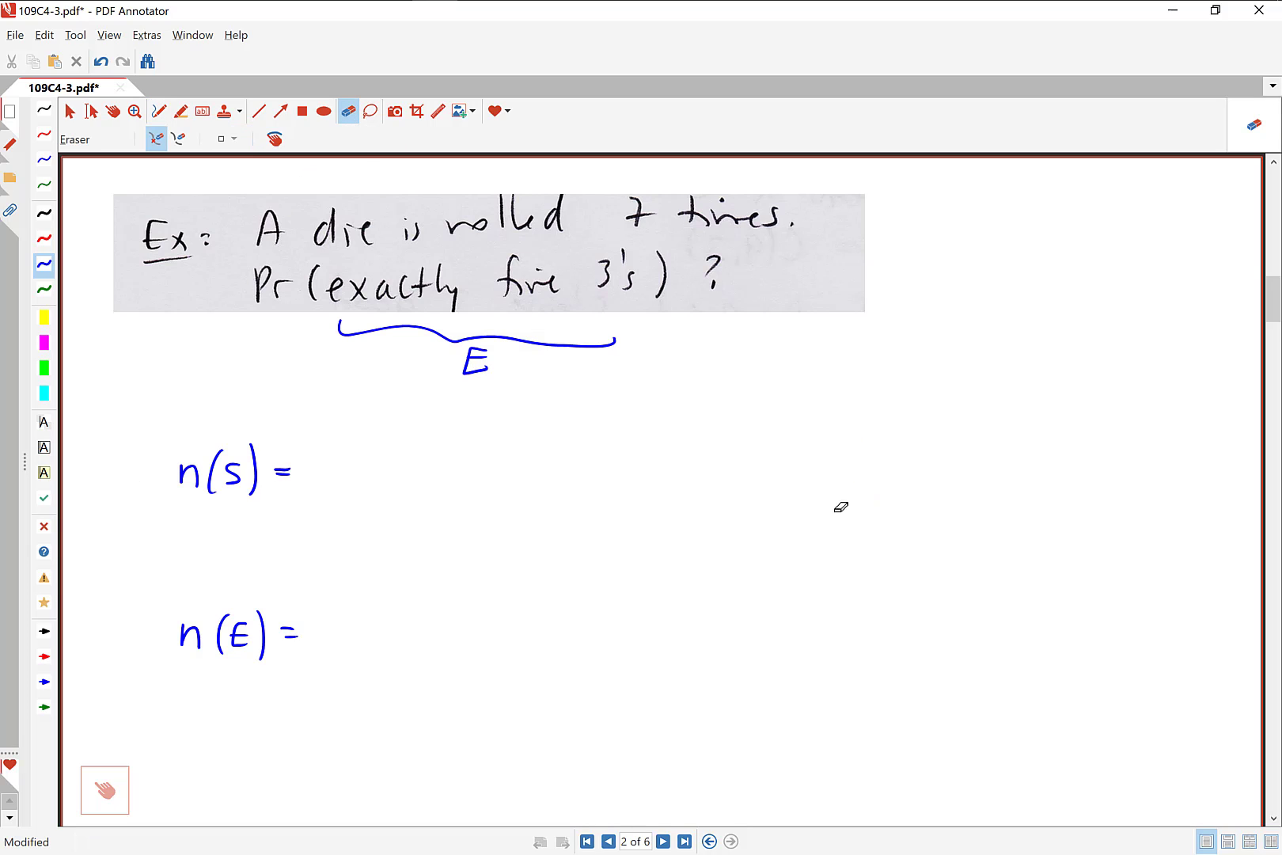
# Highlight 'A die is rolled 7 times.' in yellow
pyautogui.click(43, 317)
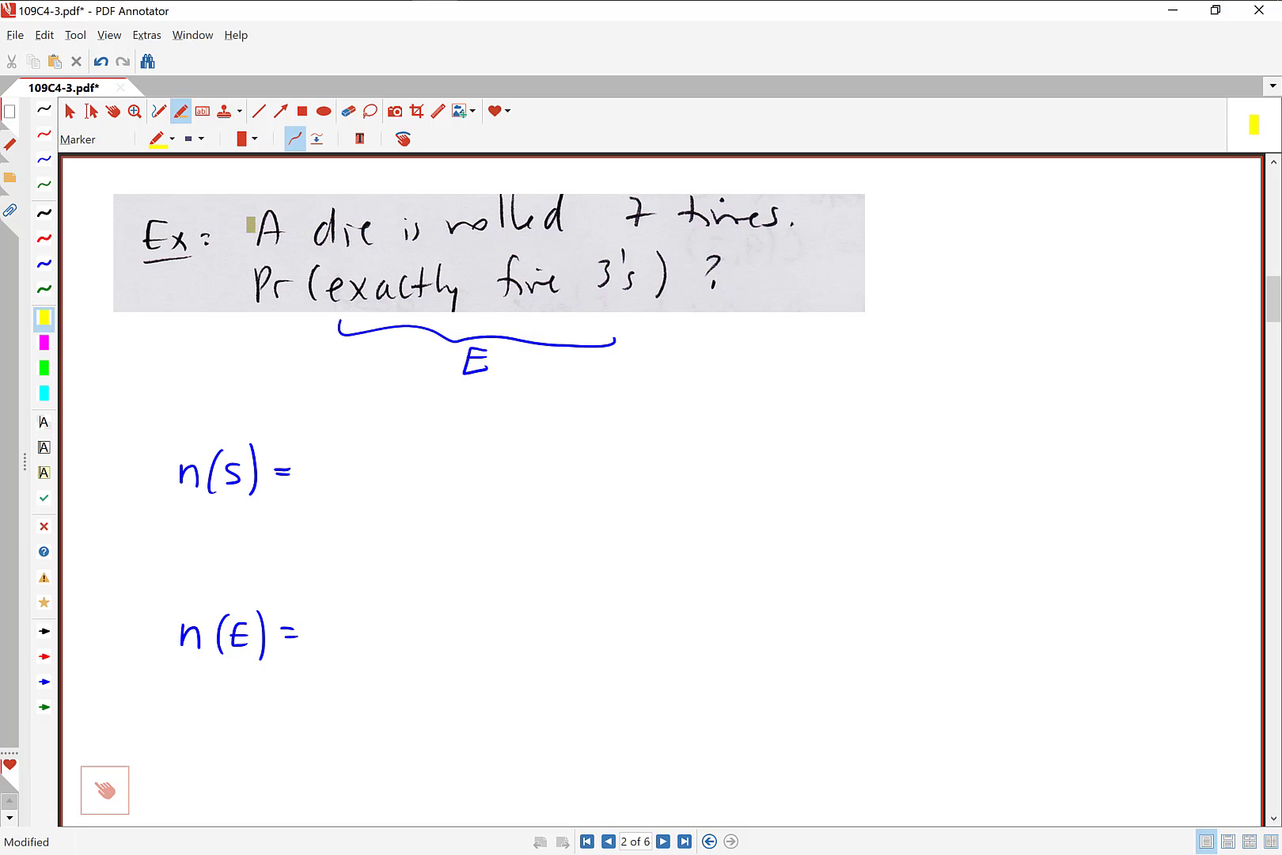
pyautogui.moveTo(243, 228); pyautogui.dragTo(805, 229)
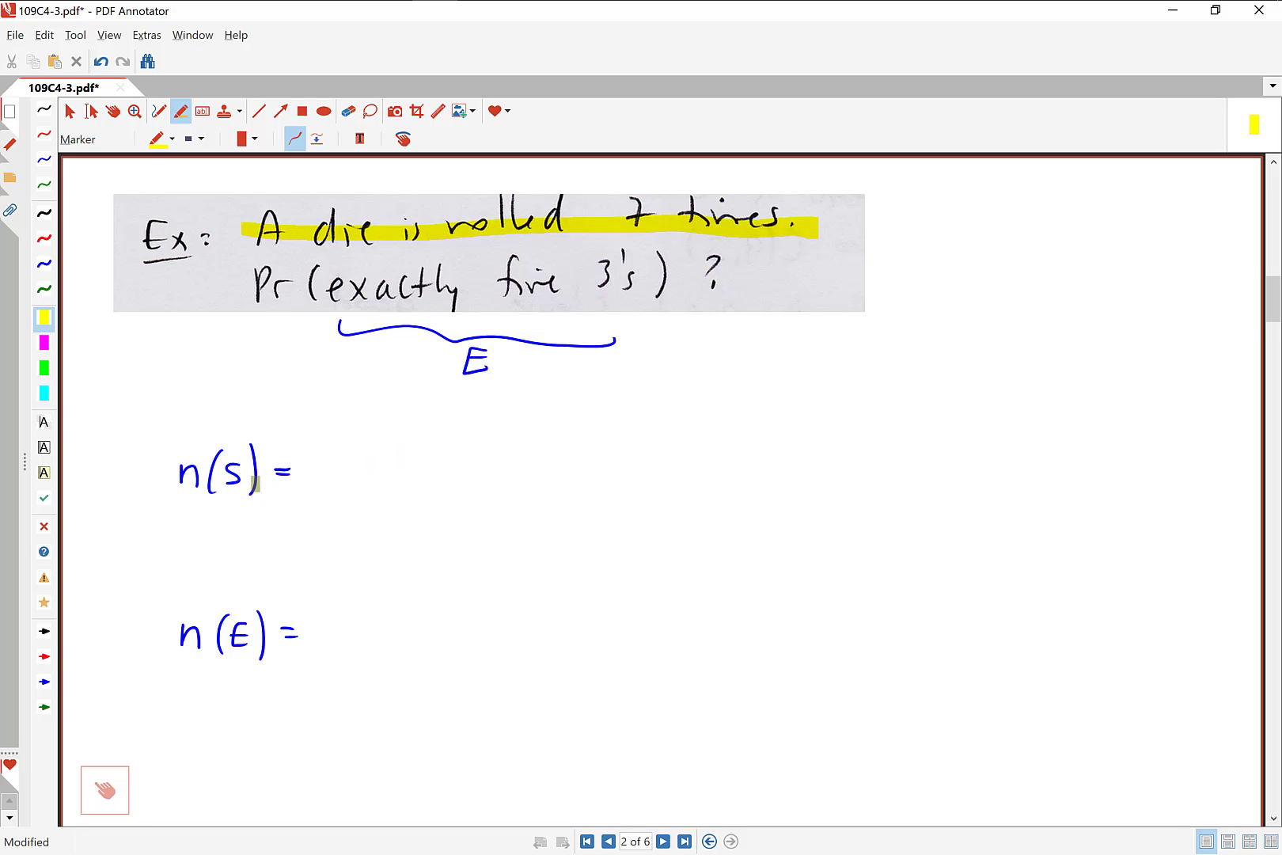
pyautogui.click(44, 264)
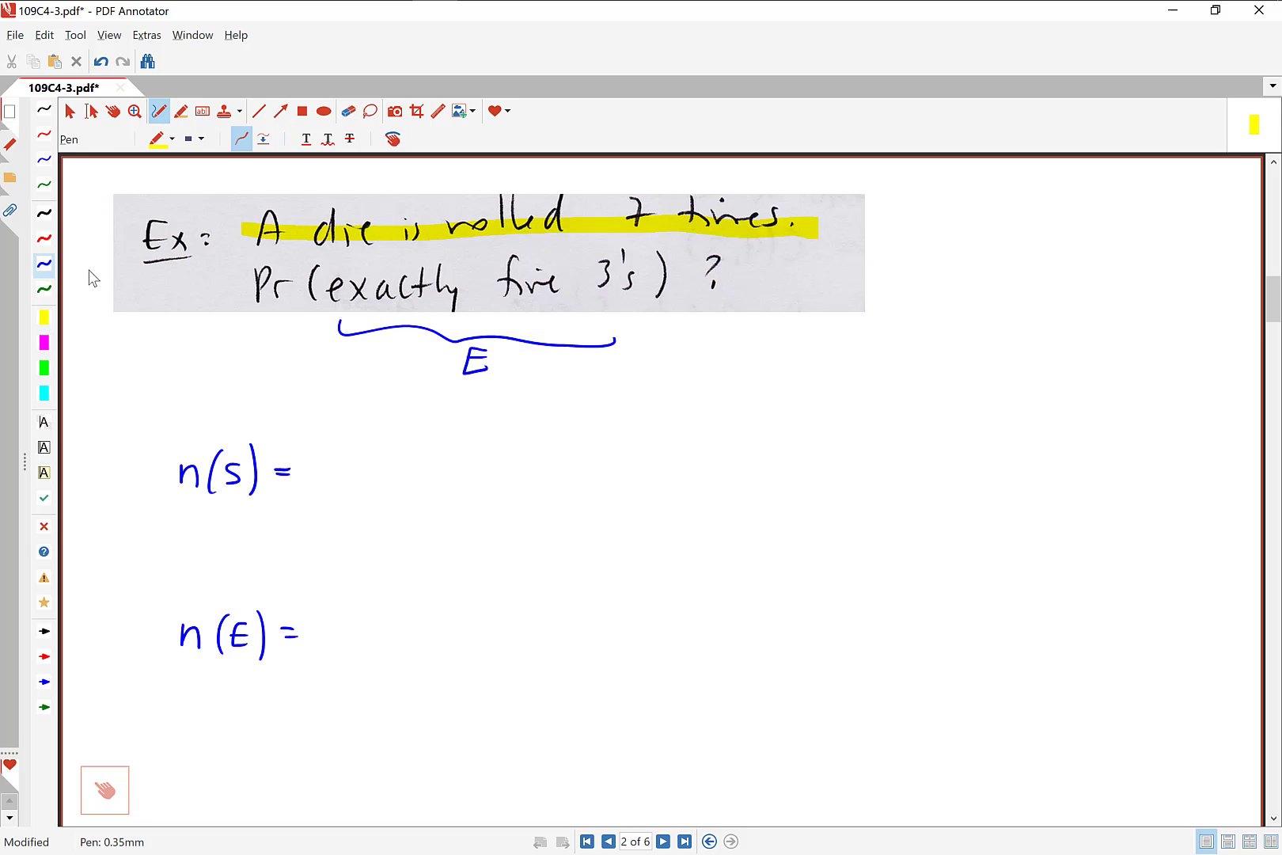
# Write 6 × 6 × … × 6 = 6⁷ after n(s) =, and highlight 'exactly five 3's' yellow
pyautogui.moveTo(389, 451); pyautogui.dragTo(375, 471)
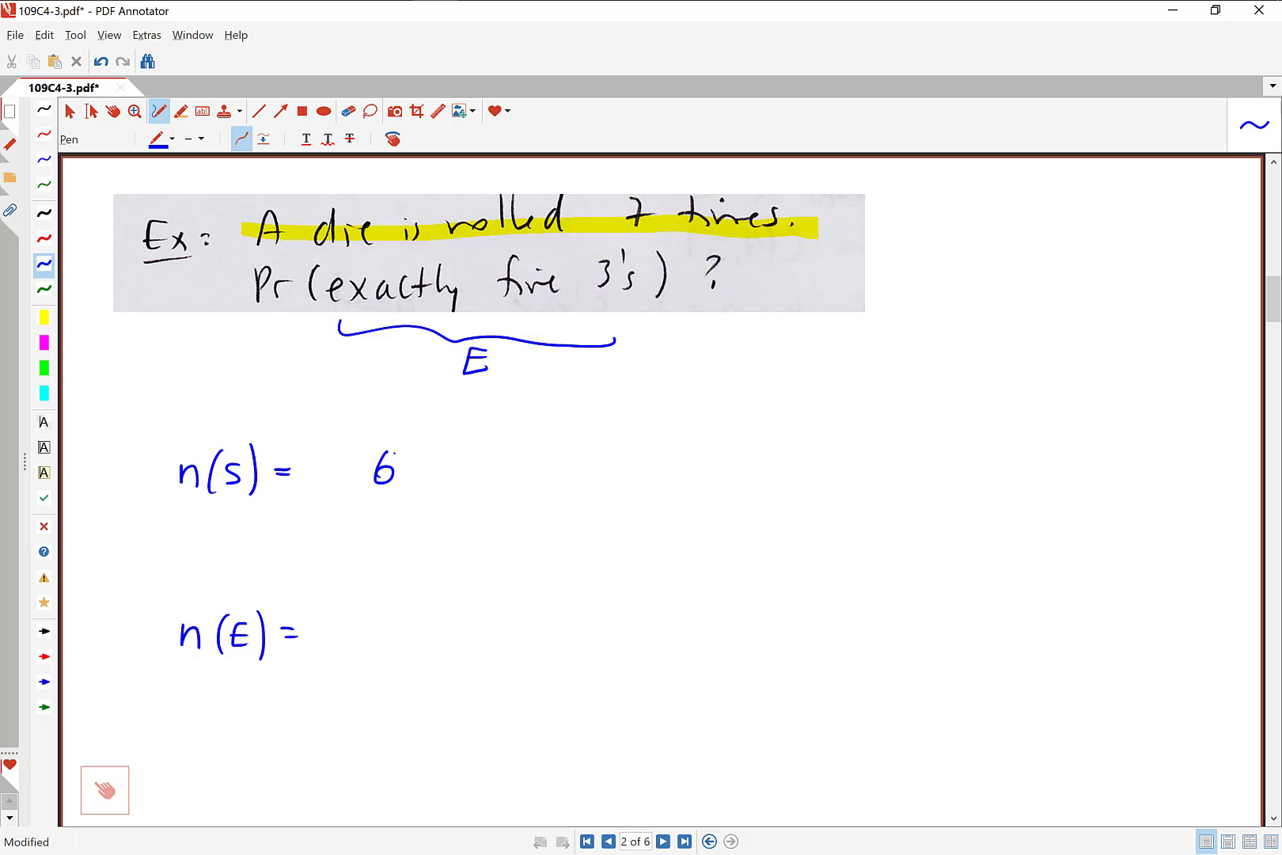
pyautogui.moveTo(427, 459)
pyautogui.mouseDown()
pyautogui.moveTo(412, 479)
pyautogui.moveTo(444, 475)
pyautogui.mouseUp()
pyautogui.moveTo(495, 459); pyautogui.dragTo(477, 477)
pyautogui.moveTo(477, 457); pyautogui.dragTo(496, 477)
pyautogui.moveTo(602, 459)
pyautogui.mouseDown()
pyautogui.moveTo(585, 478)
pyautogui.moveTo(722, 472)
pyautogui.mouseUp()
pyautogui.moveTo(771, 447)
pyautogui.mouseDown()
pyautogui.moveTo(754, 470)
pyautogui.moveTo(784, 450)
pyautogui.mouseUp()
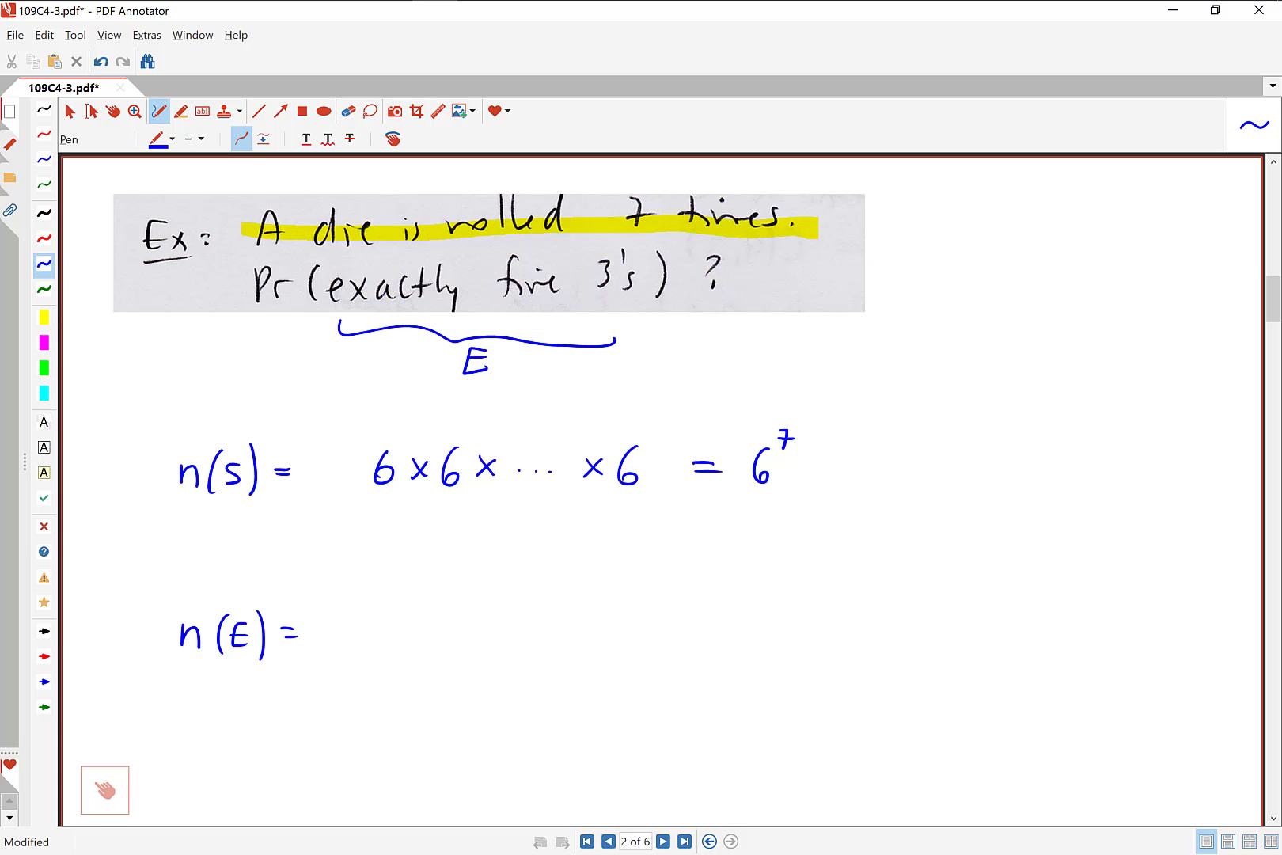
pyautogui.click(43, 317)
pyautogui.moveTo(342, 295); pyautogui.dragTo(645, 283)
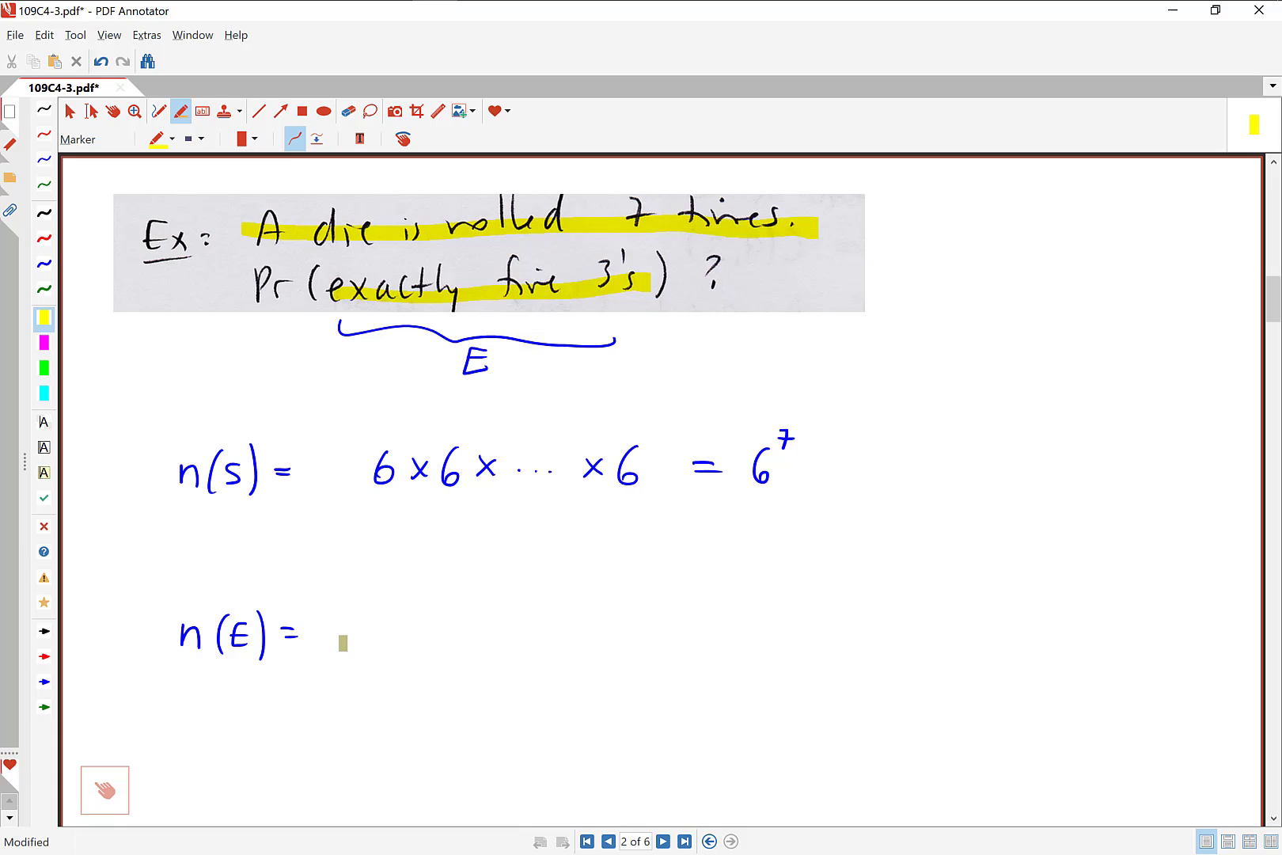
# Write 'Choose which rolls are 3' under n(E), then erase all but 'Choose'
pyautogui.scroll(-2, 1090, 374)
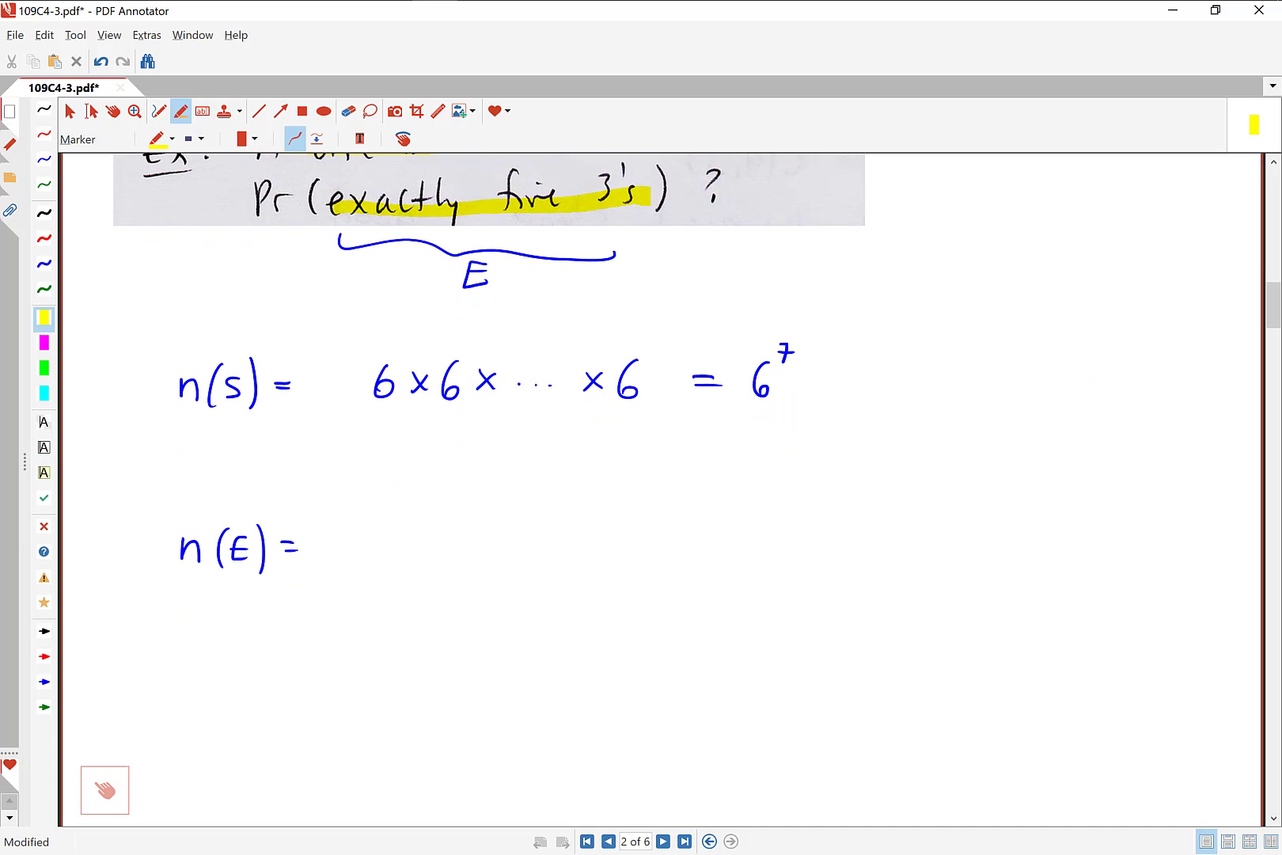
pyautogui.click(45, 264)
pyautogui.moveTo(385, 593)
pyautogui.mouseDown()
pyautogui.moveTo(490, 607)
pyautogui.moveTo(500, 592)
pyautogui.moveTo(516, 611)
pyautogui.moveTo(525, 599)
pyautogui.moveTo(611, 624)
pyautogui.mouseUp()
pyautogui.moveTo(454, 641)
pyautogui.mouseDown()
pyautogui.moveTo(470, 655)
pyautogui.moveTo(528, 637)
pyautogui.moveTo(535, 657)
pyautogui.mouseUp()
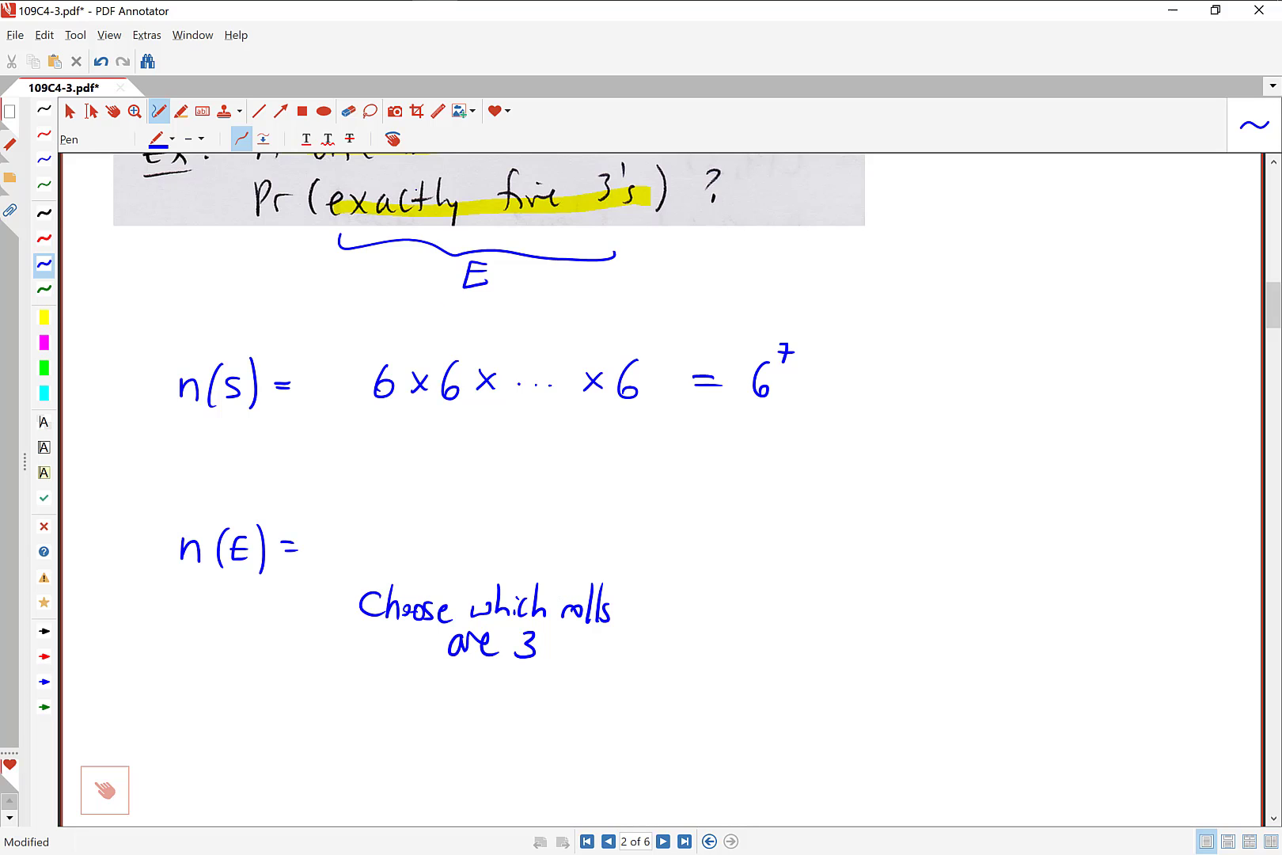
pyautogui.click(348, 111)
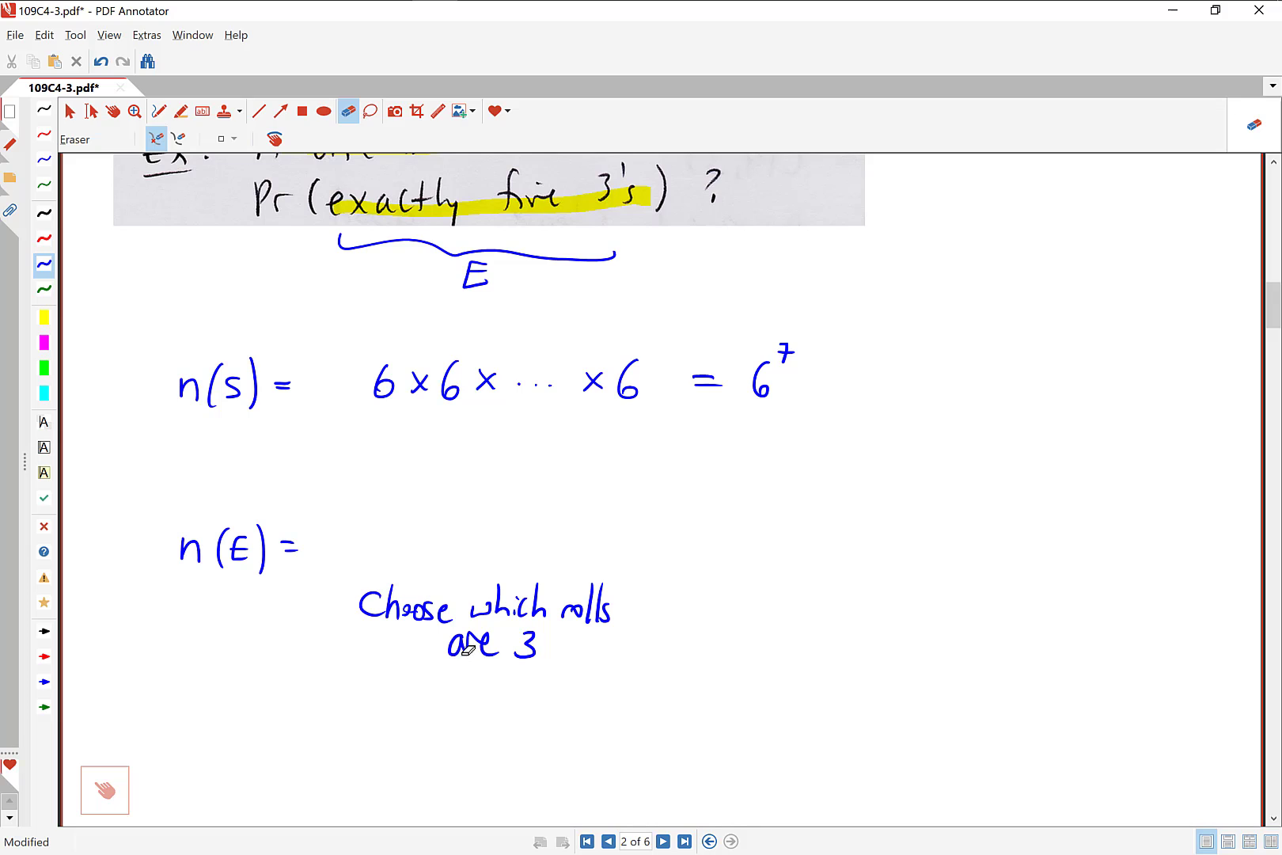
pyautogui.moveTo(469, 665); pyautogui.dragTo(577, 601)
pyautogui.click(43, 264)
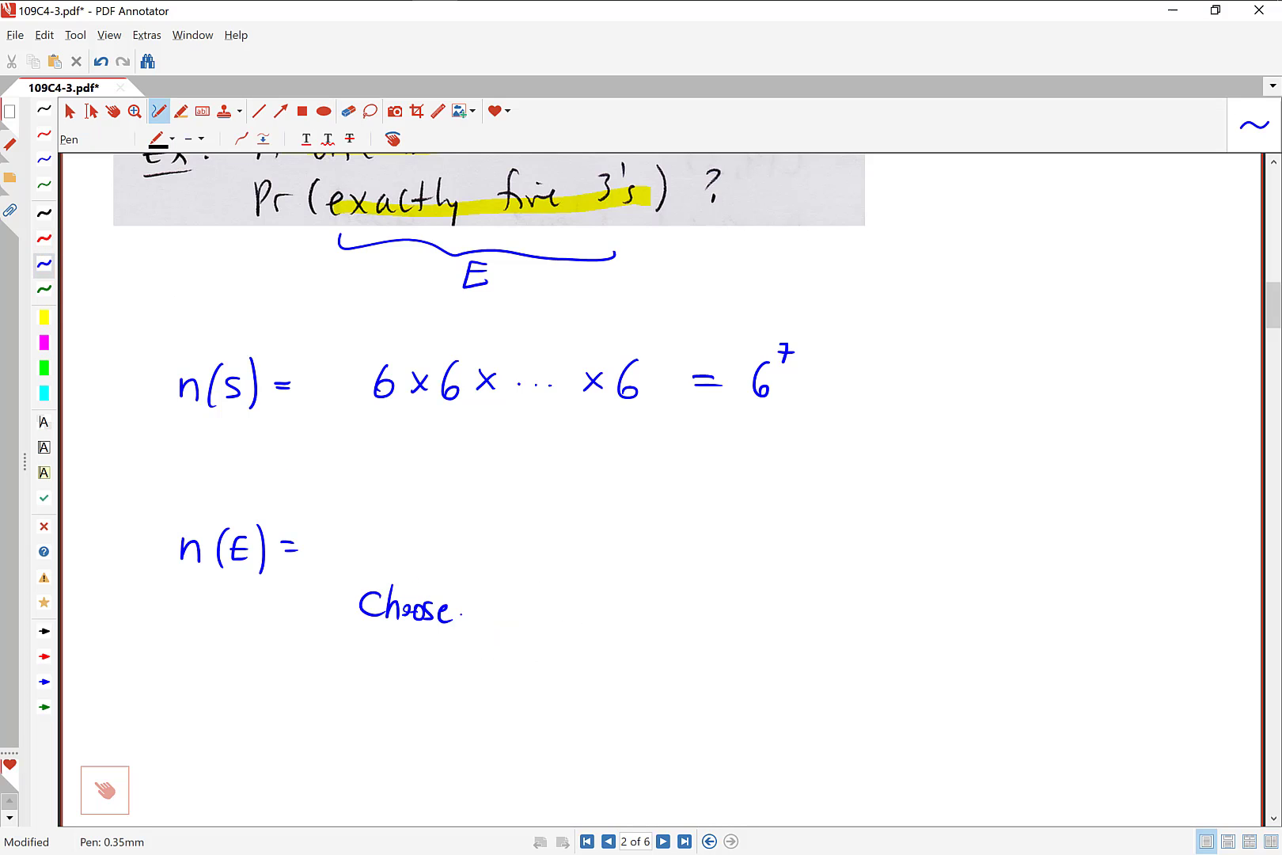
# Complete the note as 'Choose 5 of 7 rolls to be a 3'
pyautogui.moveTo(495, 595)
pyautogui.mouseDown()
pyautogui.moveTo(478, 615)
pyautogui.moveTo(511, 614)
pyautogui.mouseUp()
pyautogui.moveTo(540, 584)
pyautogui.mouseDown()
pyautogui.moveTo(532, 618)
pyautogui.moveTo(547, 608)
pyautogui.mouseUp()
pyautogui.moveTo(558, 592)
pyautogui.mouseDown()
pyautogui.moveTo(567, 624)
pyautogui.moveTo(579, 607)
pyautogui.mouseUp()
pyautogui.moveTo(597, 621)
pyautogui.mouseDown()
pyautogui.moveTo(619, 609)
pyautogui.moveTo(632, 625)
pyautogui.mouseUp()
pyautogui.moveTo(650, 606); pyautogui.dragTo(643, 616)
pyautogui.moveTo(447, 625); pyautogui.dragTo(464, 654)
pyautogui.moveTo(459, 641); pyautogui.dragTo(507, 651)
pyautogui.moveTo(506, 649); pyautogui.dragTo(524, 657)
pyautogui.moveTo(547, 662); pyautogui.dragTo(586, 644)
pyautogui.moveTo(592, 632); pyautogui.dragTo(600, 662)
pyautogui.moveTo(623, 630); pyautogui.dragTo(630, 644)
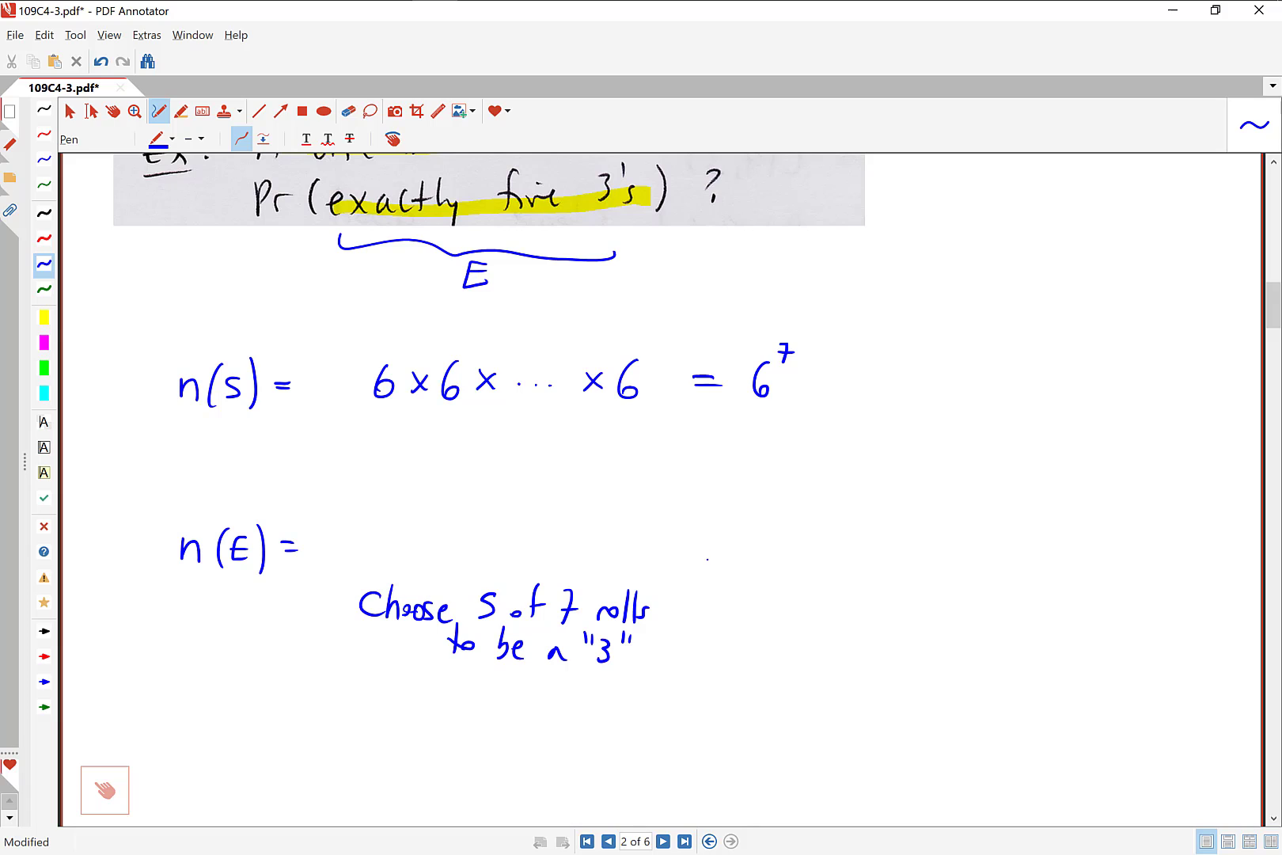
# Add two × signs to the n(E) line
pyautogui.moveTo(736, 532)
pyautogui.mouseDown()
pyautogui.moveTo(711, 555)
pyautogui.moveTo(735, 556)
pyautogui.mouseUp()
pyautogui.moveTo(934, 528); pyautogui.dragTo(910, 557)
pyautogui.moveTo(911, 528); pyautogui.dragTo(935, 558)
# Draw a row of seven blanks and write 3s above five of them
pyautogui.moveTo(437, 734); pyautogui.dragTo(463, 734)
pyautogui.moveTo(484, 736); pyautogui.dragTo(498, 735)
pyautogui.moveTo(520, 737); pyautogui.dragTo(537, 737)
pyautogui.moveTo(559, 740); pyautogui.dragTo(585, 741)
pyautogui.moveTo(601, 741); pyautogui.dragTo(622, 741)
pyautogui.moveTo(650, 744); pyautogui.dragTo(669, 743)
pyautogui.moveTo(703, 746); pyautogui.dragTo(728, 746)
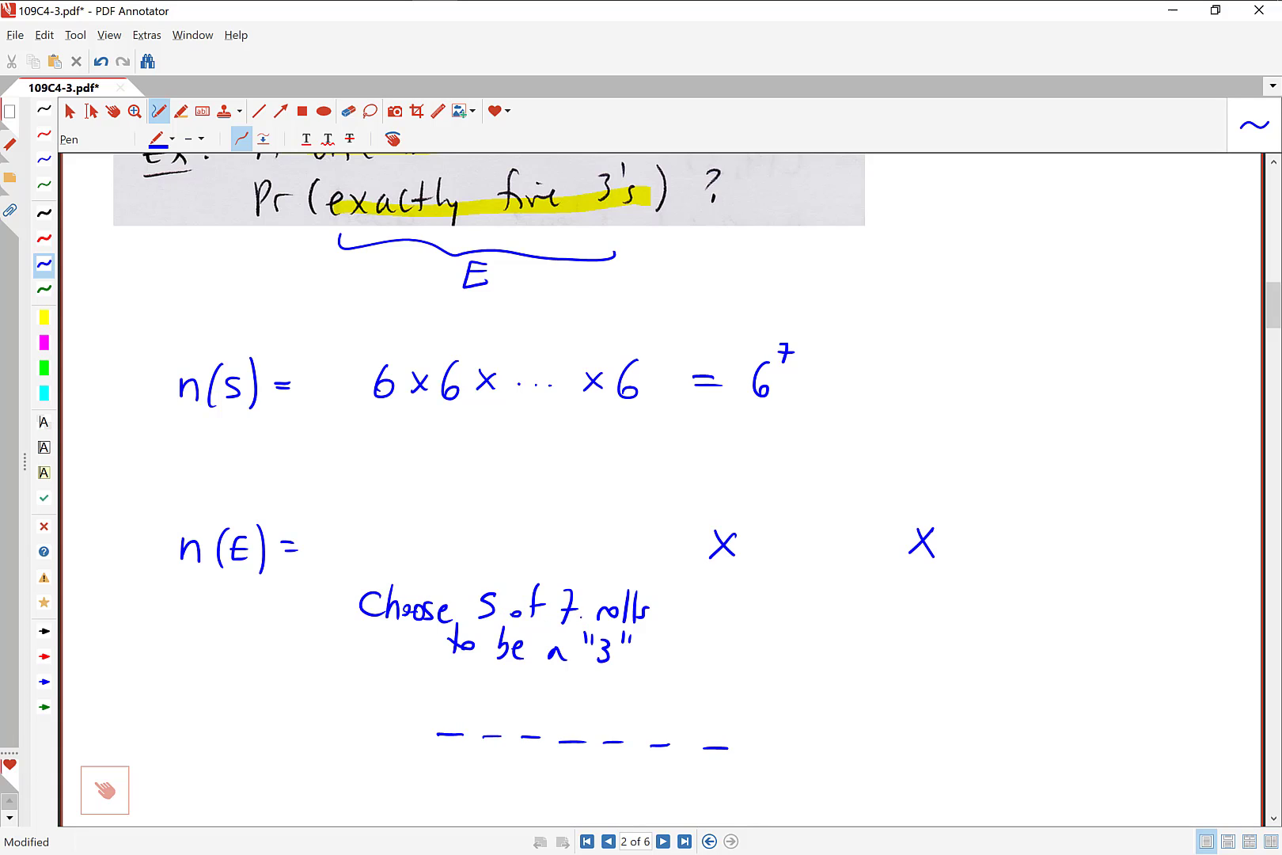
pyautogui.moveTo(480, 704)
pyautogui.mouseDown()
pyautogui.moveTo(481, 725)
pyautogui.moveTo(522, 729)
pyautogui.mouseUp()
pyautogui.moveTo(615, 711)
pyautogui.mouseDown()
pyautogui.moveTo(611, 735)
pyautogui.moveTo(714, 720)
pyautogui.moveTo(703, 730)
pyautogui.mouseUp()
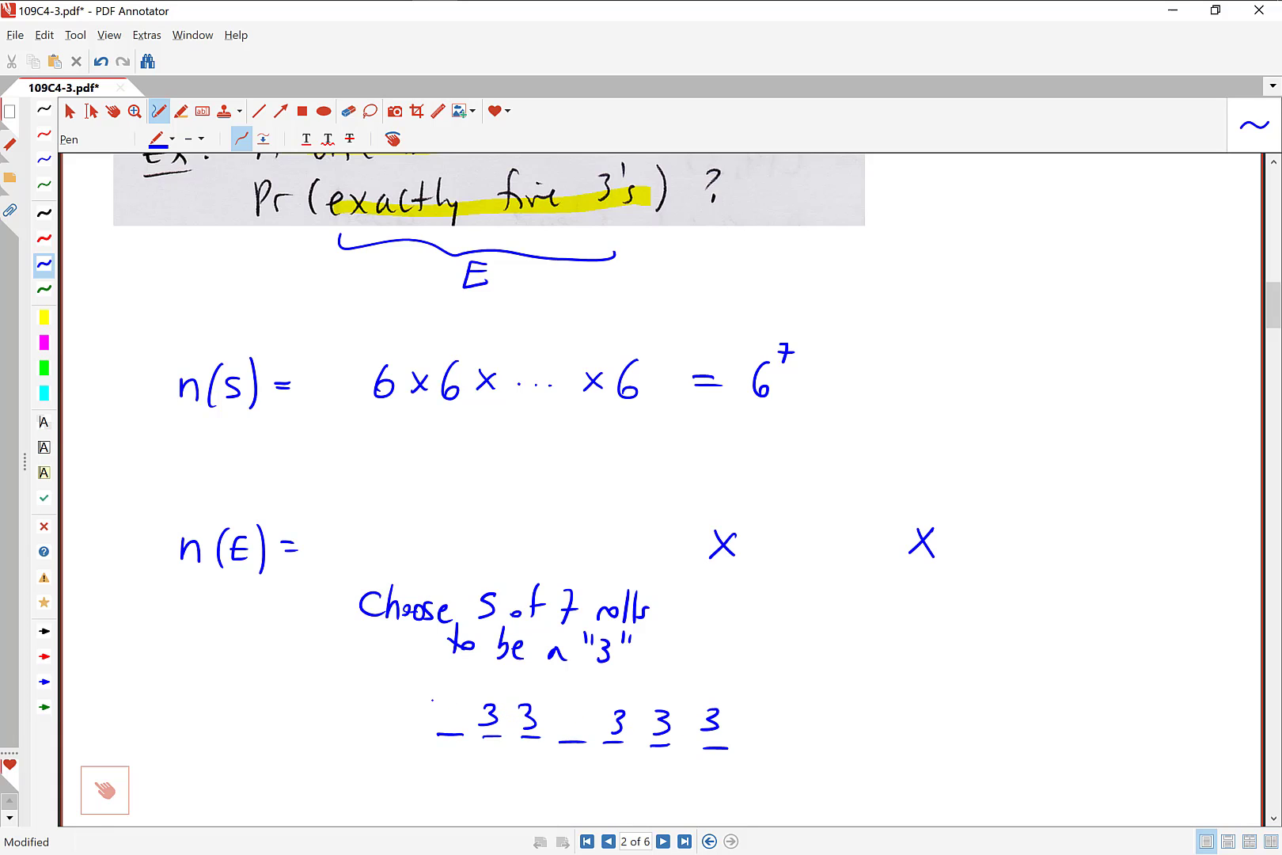
# Mark the first and fourth blanks with circled question marks
pyautogui.moveTo(443, 690); pyautogui.dragTo(447, 698)
pyautogui.click(447, 701)
pyautogui.moveTo(571, 698); pyautogui.dragTo(581, 705)
pyautogui.moveTo(457, 679); pyautogui.dragTo(465, 697)
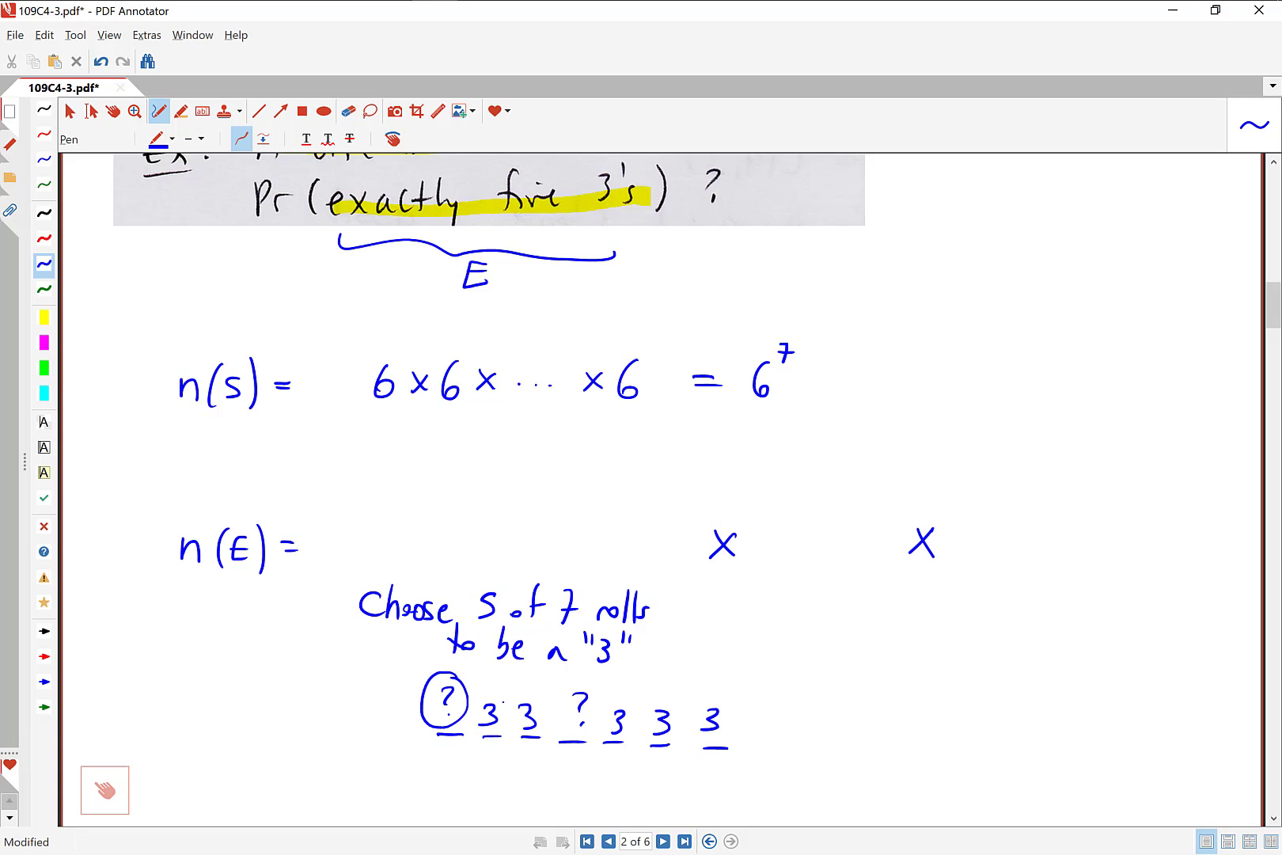
pyautogui.moveTo(587, 685); pyautogui.dragTo(592, 690)
# Write 'Choose 1st non-3' under the first × factor
pyautogui.moveTo(775, 579)
pyautogui.mouseDown()
pyautogui.moveTo(815, 602)
pyautogui.moveTo(855, 601)
pyautogui.mouseUp()
pyautogui.moveTo(750, 619)
pyautogui.mouseDown()
pyautogui.moveTo(747, 647)
pyautogui.moveTo(762, 626)
pyautogui.mouseUp()
pyautogui.moveTo(757, 616); pyautogui.dragTo(815, 642)
pyautogui.moveTo(815, 643); pyautogui.dragTo(847, 636)
pyautogui.moveTo(853, 623); pyautogui.dragTo(856, 647)
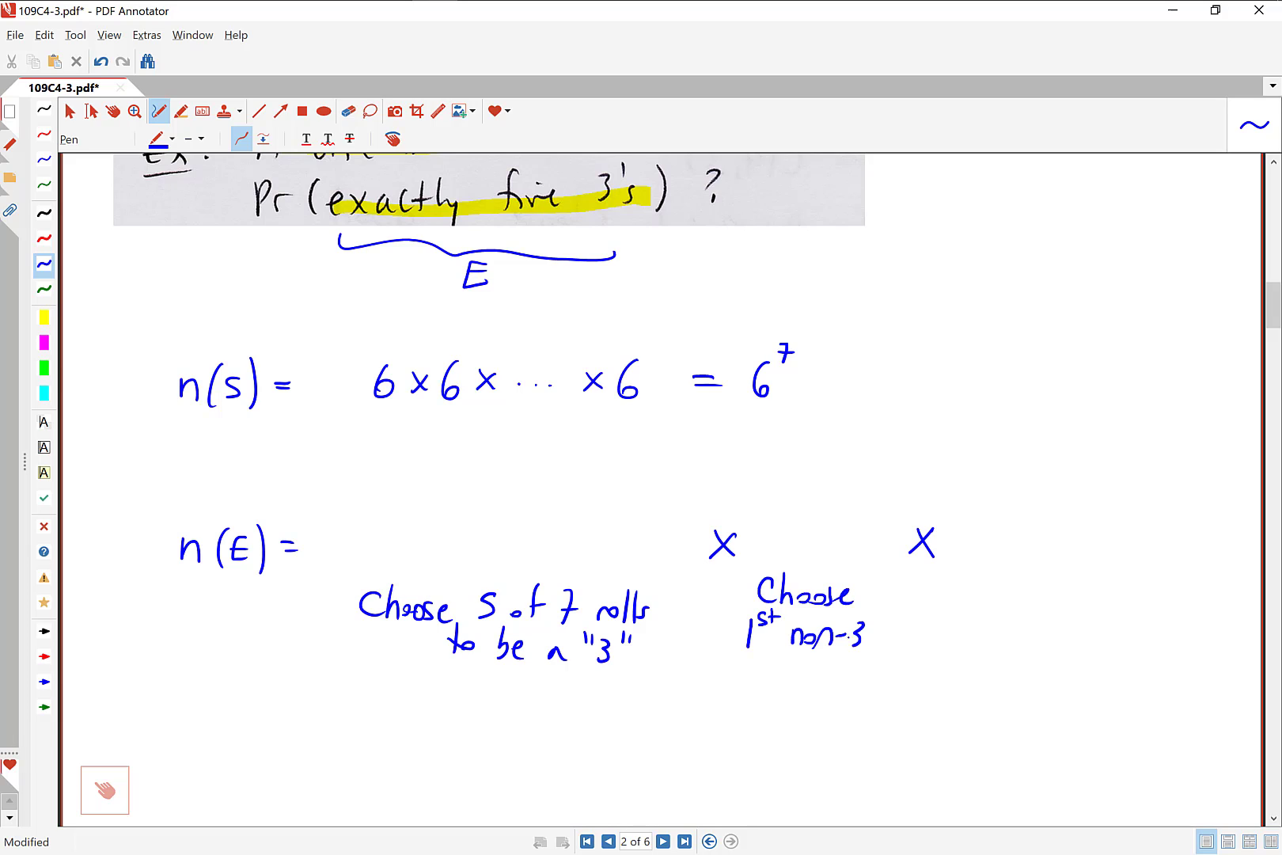
# Write 'Choose 2nd non-3' under the second × factor
pyautogui.moveTo(1014, 587); pyautogui.dragTo(1002, 606)
pyautogui.moveTo(1023, 575)
pyautogui.mouseDown()
pyautogui.moveTo(1032, 603)
pyautogui.moveTo(1100, 598)
pyautogui.mouseUp()
pyautogui.moveTo(987, 633); pyautogui.dragTo(1005, 653)
pyautogui.moveTo(1006, 632); pyautogui.dragTo(1019, 631)
pyautogui.moveTo(1028, 625); pyautogui.dragTo(1026, 602)
pyautogui.moveTo(1043, 652); pyautogui.dragTo(1056, 649)
pyautogui.moveTo(1059, 637); pyautogui.dragTo(1088, 639)
pyautogui.moveTo(1093, 639); pyautogui.dragTo(1106, 650)
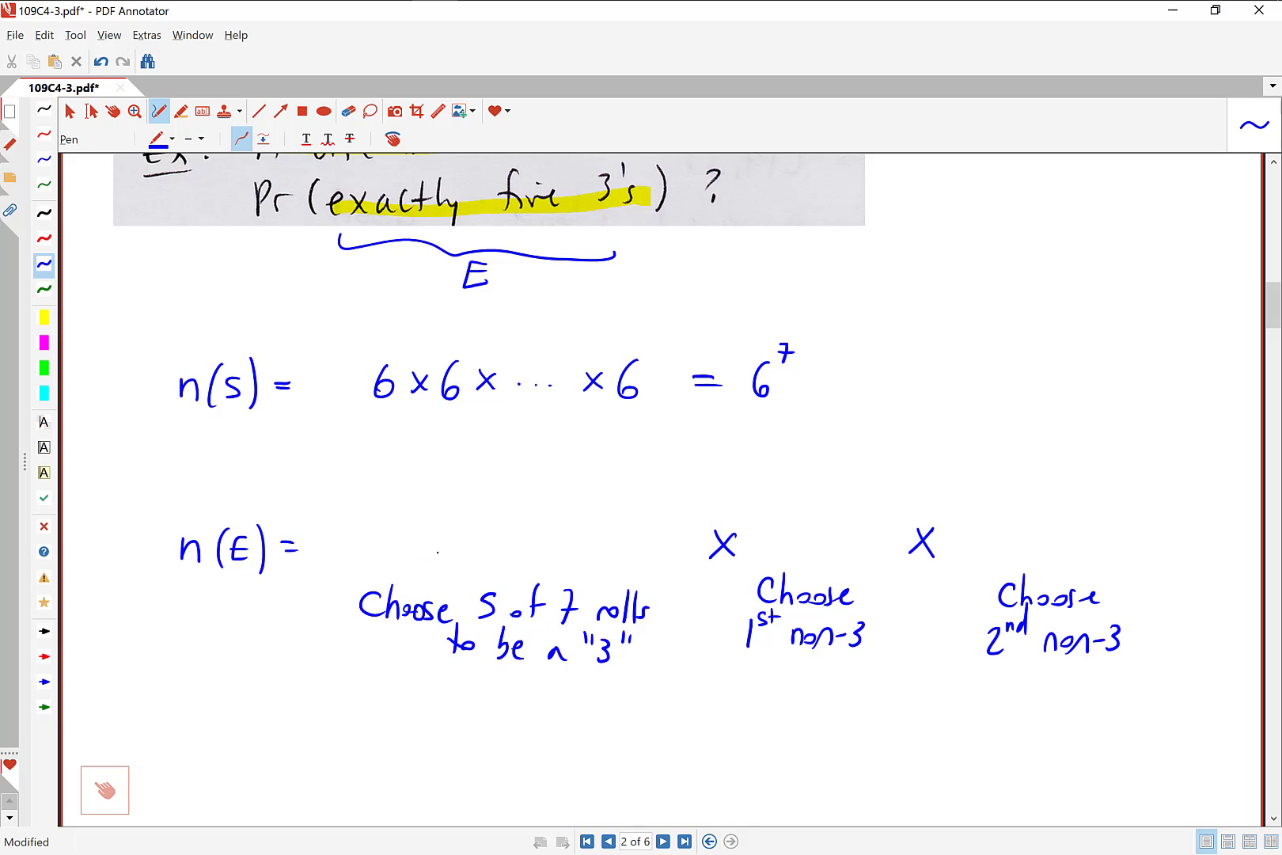
pyautogui.click(44, 316)
# Highlight 'Choose 5 of 7 rolls' in yellow and write C(7,5) after n(E) = in blue
pyautogui.moveTo(348, 601); pyautogui.dragTo(654, 606)
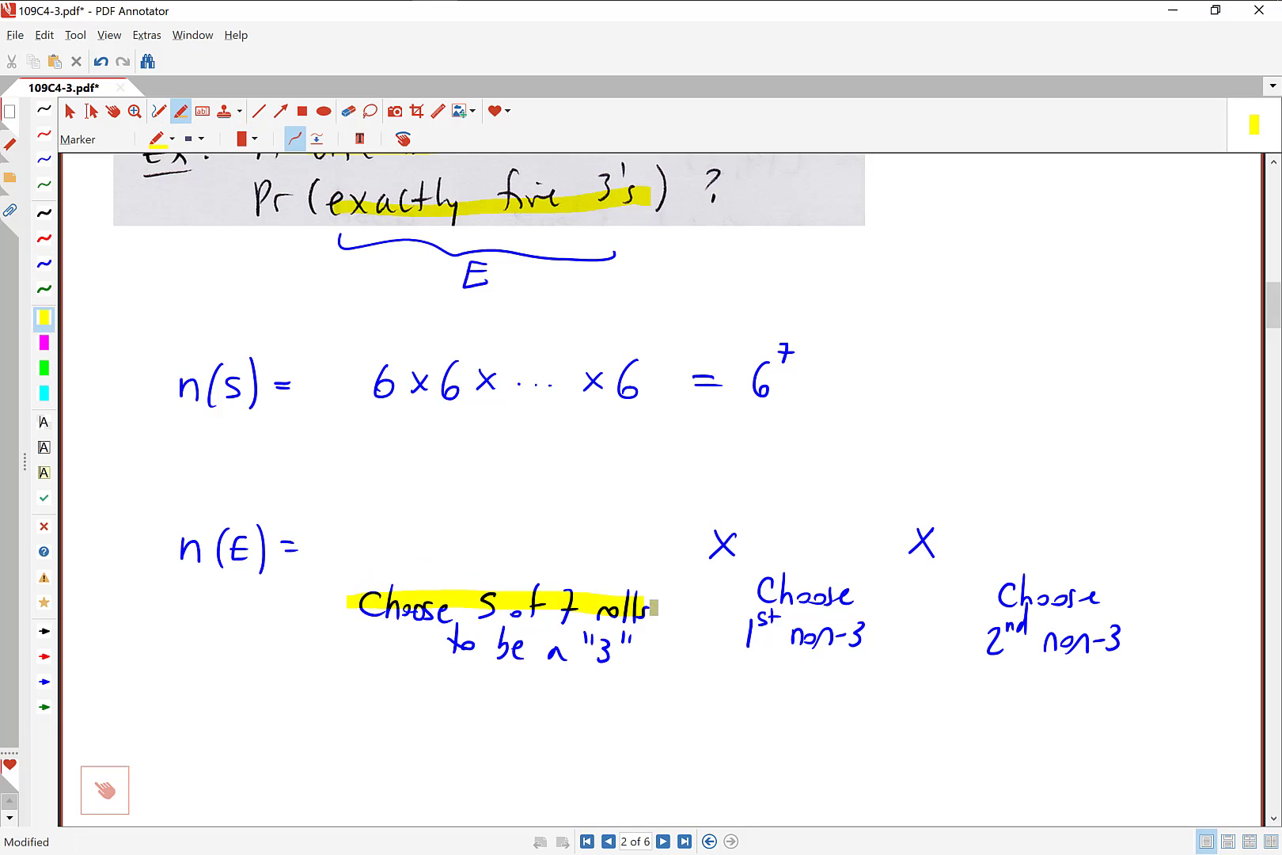
pyautogui.click(44, 263)
pyautogui.moveTo(435, 523)
pyautogui.mouseDown()
pyautogui.moveTo(452, 561)
pyautogui.moveTo(487, 564)
pyautogui.moveTo(523, 540)
pyautogui.moveTo(510, 548)
pyautogui.mouseUp()
pyautogui.moveTo(532, 510); pyautogui.dragTo(536, 560)
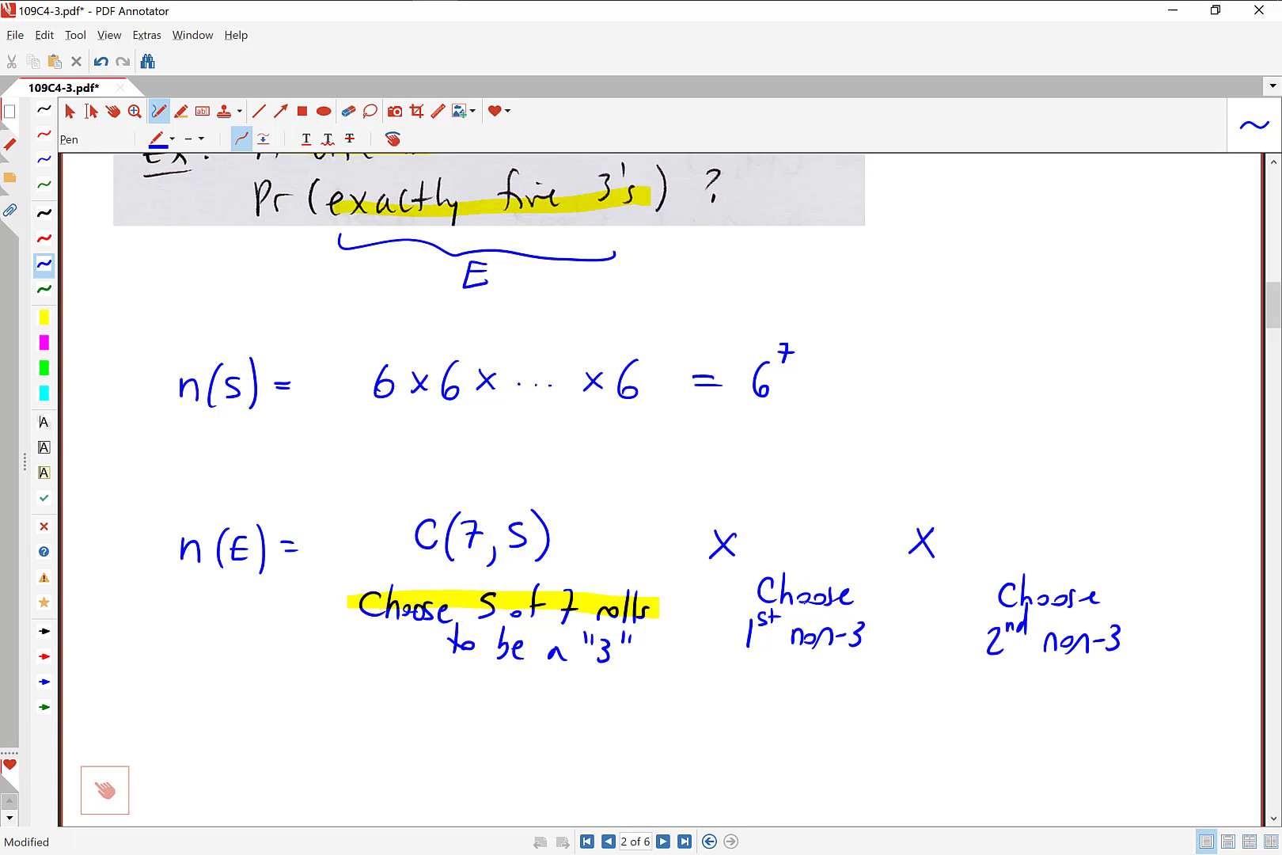
# Highlight the two 'Choose non-3' notes and write × 5 × 5 for them
pyautogui.click(43, 316)
pyautogui.moveTo(756, 593); pyautogui.dragTo(872, 595)
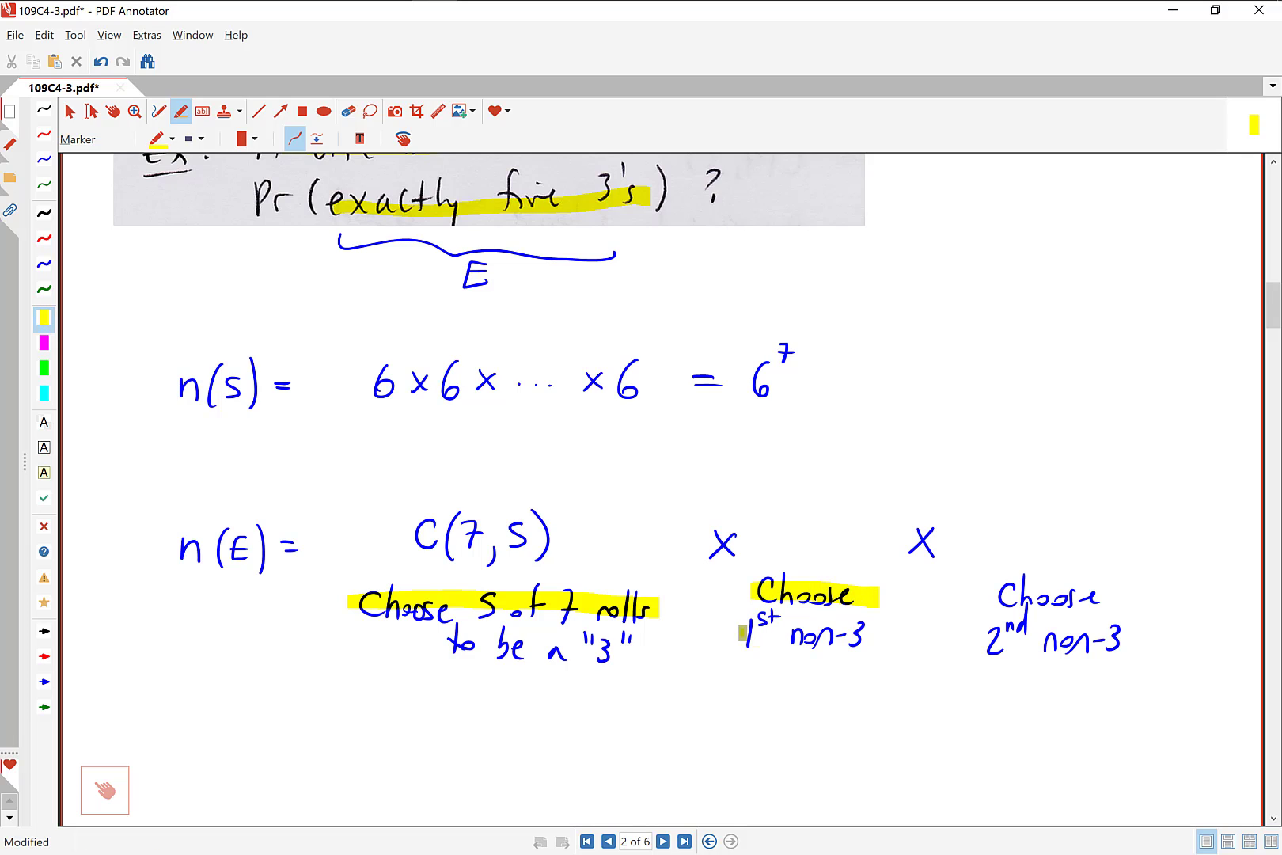
pyautogui.moveTo(742, 634); pyautogui.dragTo(865, 637)
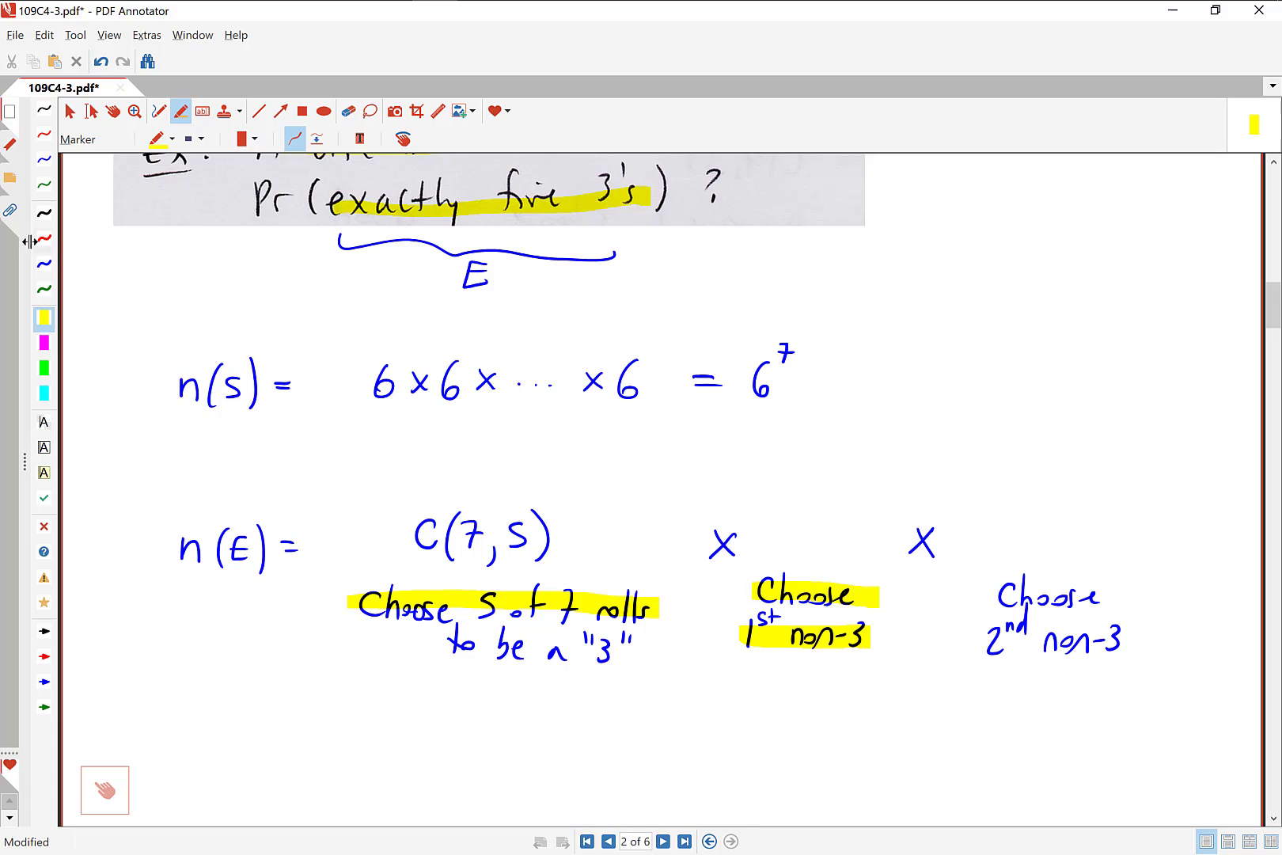
pyautogui.click(43, 263)
pyautogui.moveTo(830, 523)
pyautogui.mouseDown()
pyautogui.moveTo(808, 523)
pyautogui.moveTo(807, 548)
pyautogui.mouseUp()
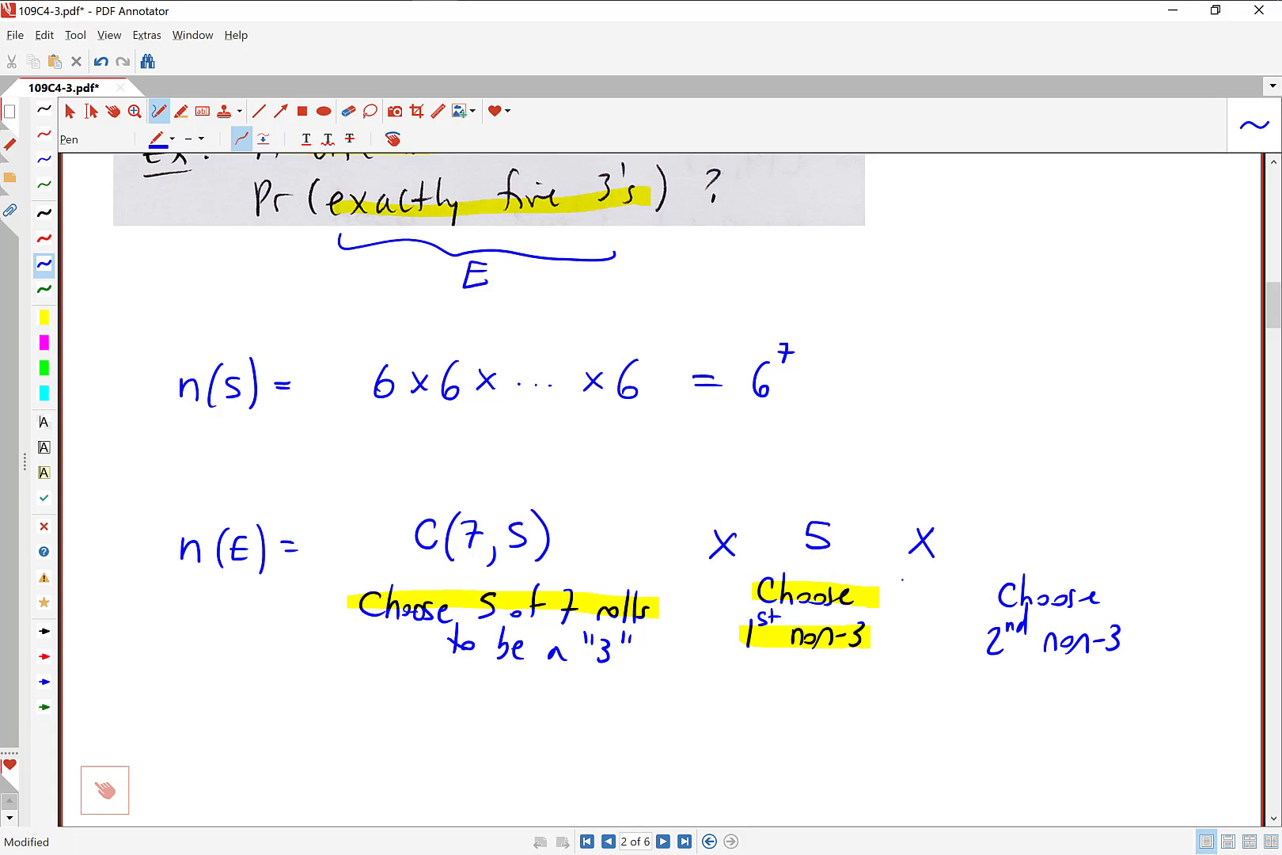
pyautogui.moveTo(1054, 520); pyautogui.dragTo(1031, 521)
pyautogui.moveTo(1031, 522); pyautogui.dragTo(1029, 546)
# Box C(7,5) and write = 525 on a new line below n(E)
pyautogui.scroll(-2, 661, 491)
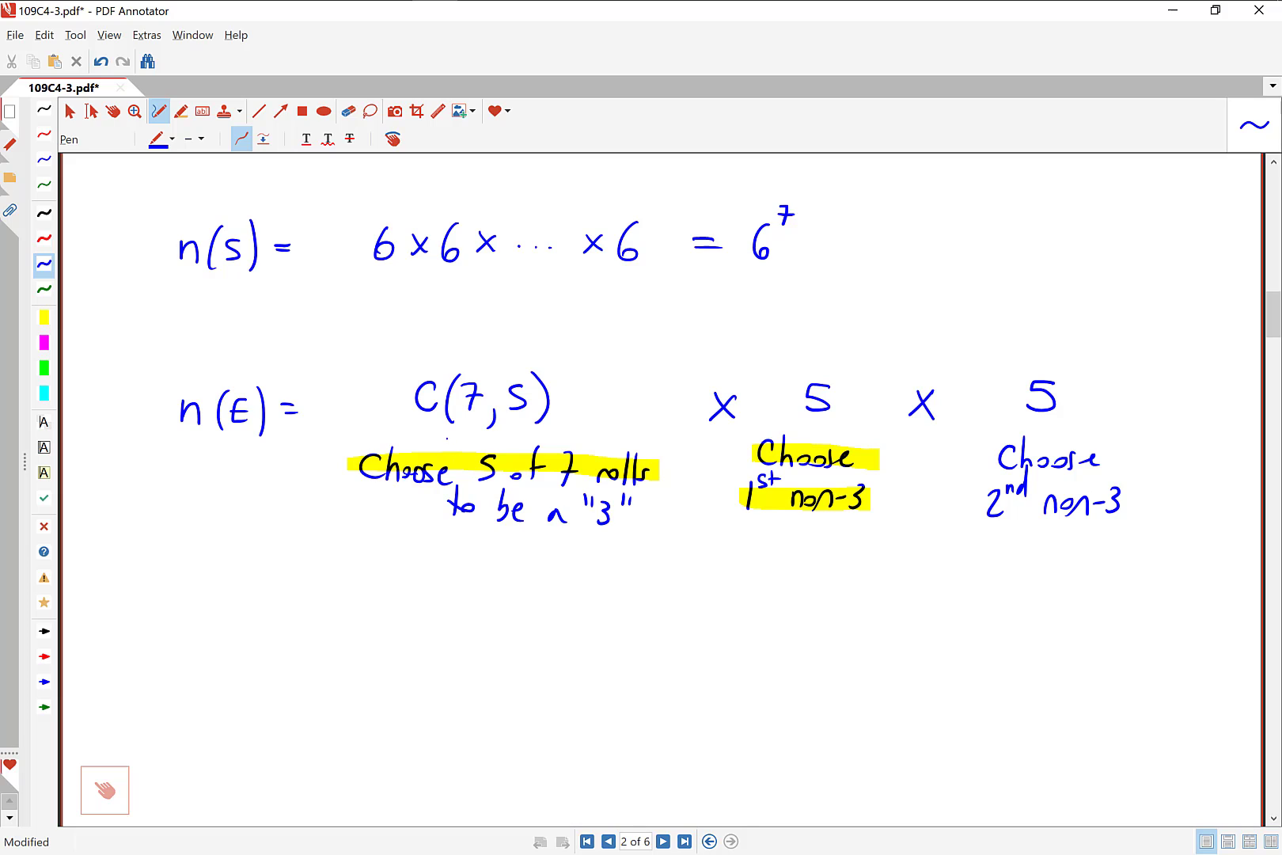
pyautogui.moveTo(401, 428)
pyautogui.mouseDown()
pyautogui.moveTo(539, 431)
pyautogui.moveTo(568, 400)
pyautogui.moveTo(566, 356)
pyautogui.moveTo(398, 368)
pyautogui.moveTo(400, 427)
pyautogui.mouseUp()
pyautogui.moveTo(291, 581); pyautogui.dragTo(313, 582)
pyautogui.moveTo(293, 589); pyautogui.dragTo(314, 589)
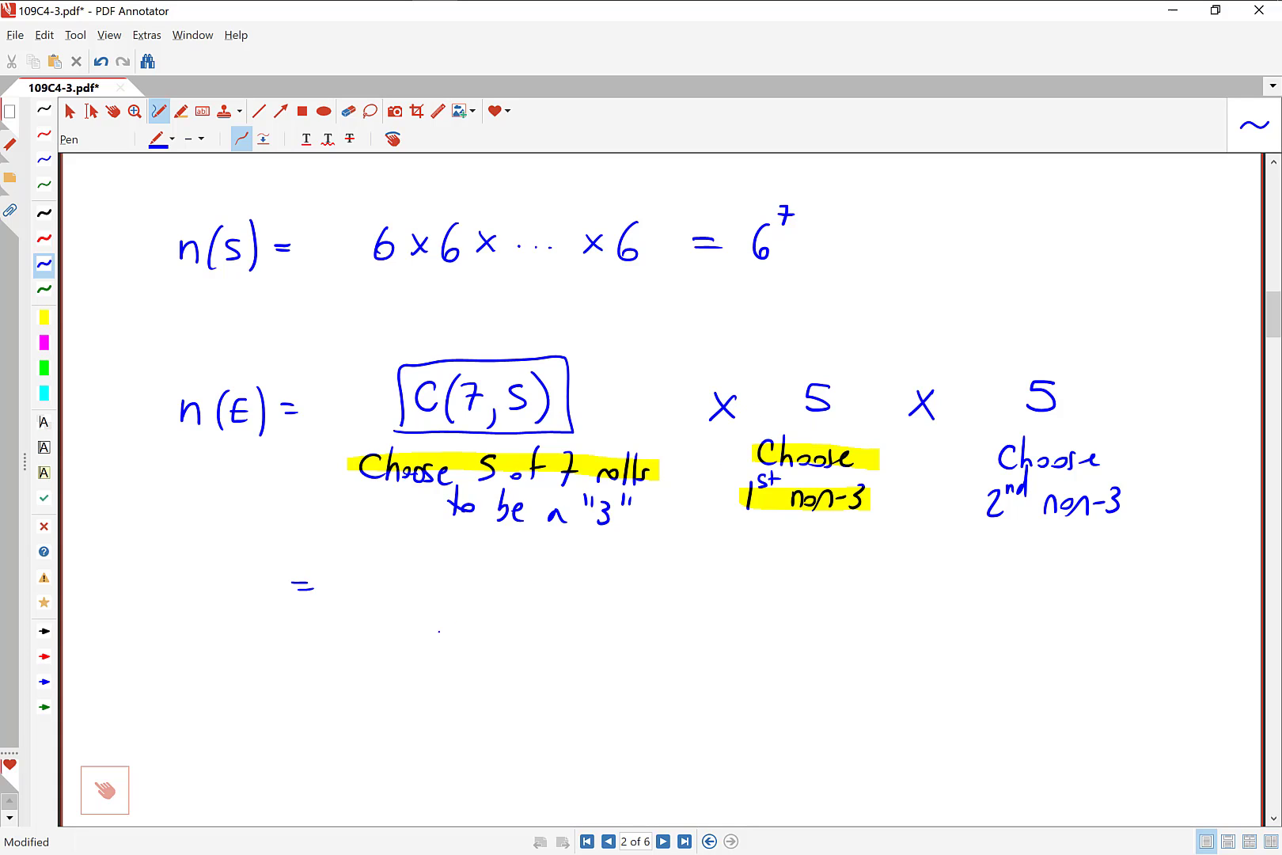
pyautogui.moveTo(437, 570); pyautogui.dragTo(421, 595)
pyautogui.moveTo(451, 575); pyautogui.dragTo(470, 595)
pyautogui.moveTo(493, 571); pyautogui.dragTo(474, 595)
# Write Pr(E) = 525/6^7 below the n(E) result
pyautogui.moveTo(212, 671)
pyautogui.mouseDown()
pyautogui.moveTo(214, 703)
pyautogui.moveTo(240, 687)
pyautogui.mouseUp()
pyautogui.moveTo(262, 669); pyautogui.dragTo(254, 710)
pyautogui.moveTo(290, 679)
pyautogui.mouseDown()
pyautogui.moveTo(292, 704)
pyautogui.moveTo(286, 691)
pyautogui.mouseUp()
pyautogui.moveTo(303, 666); pyautogui.dragTo(310, 712)
pyautogui.moveTo(324, 688); pyautogui.dragTo(344, 689)
pyautogui.moveTo(330, 696); pyautogui.dragTo(349, 696)
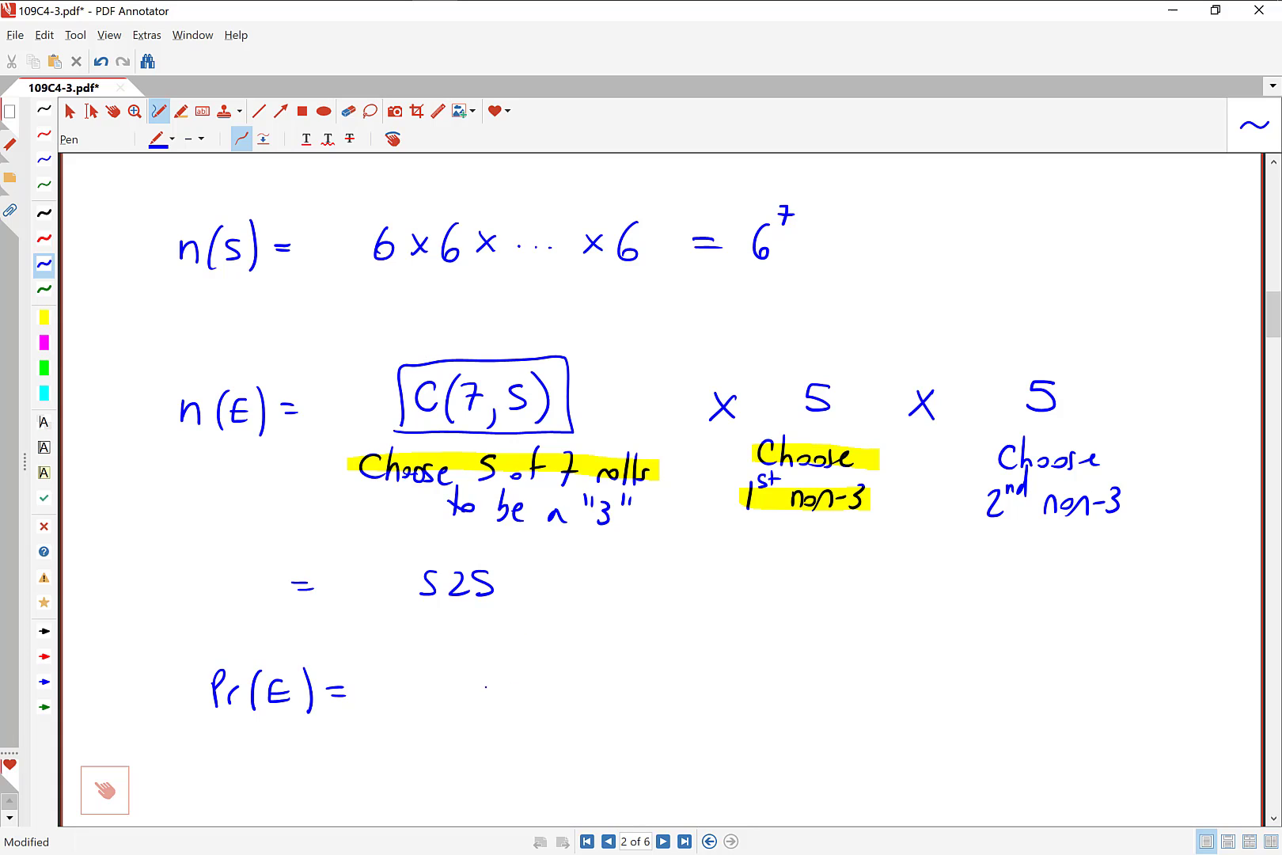
pyautogui.moveTo(451, 663); pyautogui.dragTo(434, 683)
pyautogui.moveTo(459, 665); pyautogui.dragTo(484, 682)
pyautogui.moveTo(503, 657)
pyautogui.mouseDown()
pyautogui.moveTo(487, 682)
pyautogui.moveTo(519, 694)
pyautogui.moveTo(458, 728)
pyautogui.moveTo(485, 717)
pyautogui.mouseUp()
# Add ≈ 0.002 or 0.2% after the fraction
pyautogui.moveTo(554, 688)
pyautogui.mouseDown()
pyautogui.moveTo(586, 682)
pyautogui.moveTo(577, 697)
pyautogui.mouseUp()
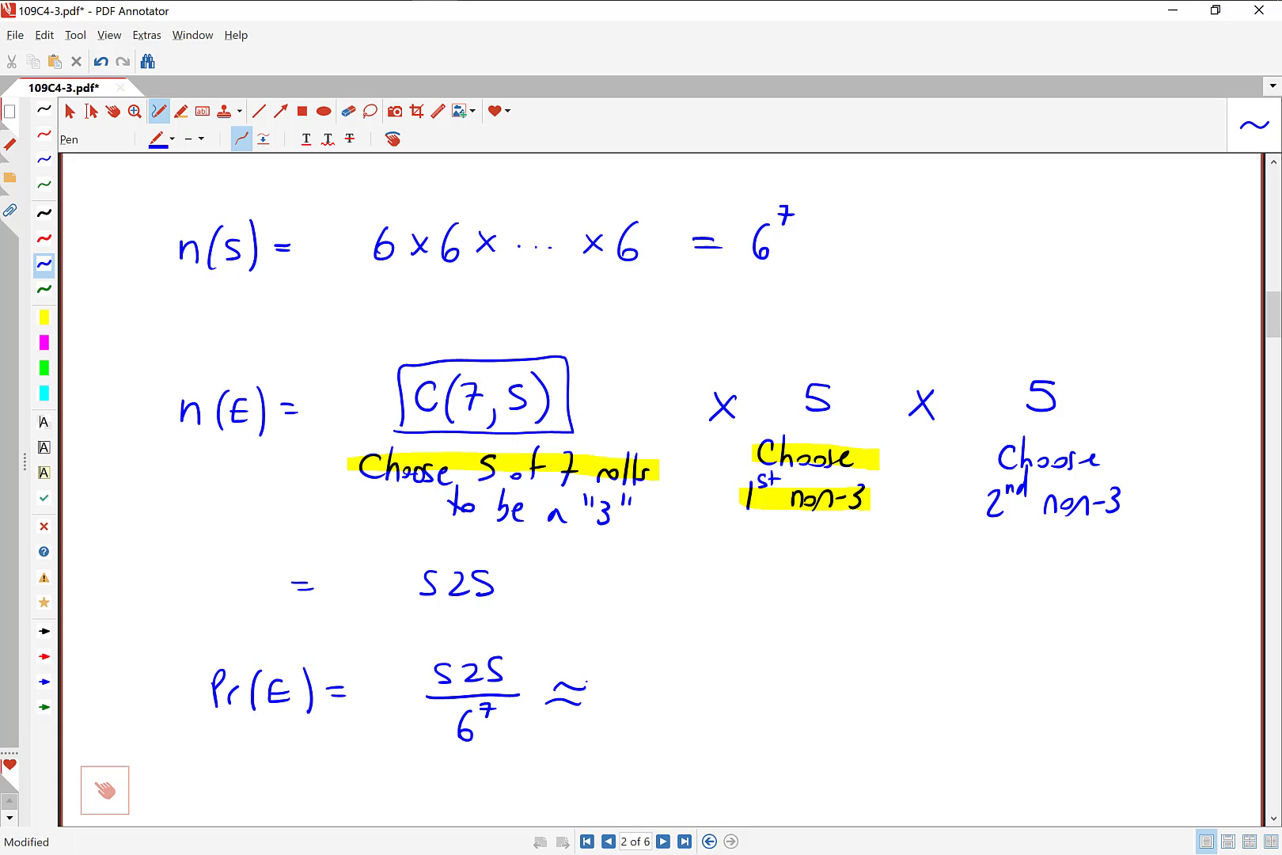
pyautogui.moveTo(607, 687)
pyautogui.mouseDown()
pyautogui.moveTo(681, 683)
pyautogui.moveTo(712, 705)
pyautogui.moveTo(789, 690)
pyautogui.mouseUp()
pyautogui.moveTo(795, 700); pyautogui.dragTo(816, 687)
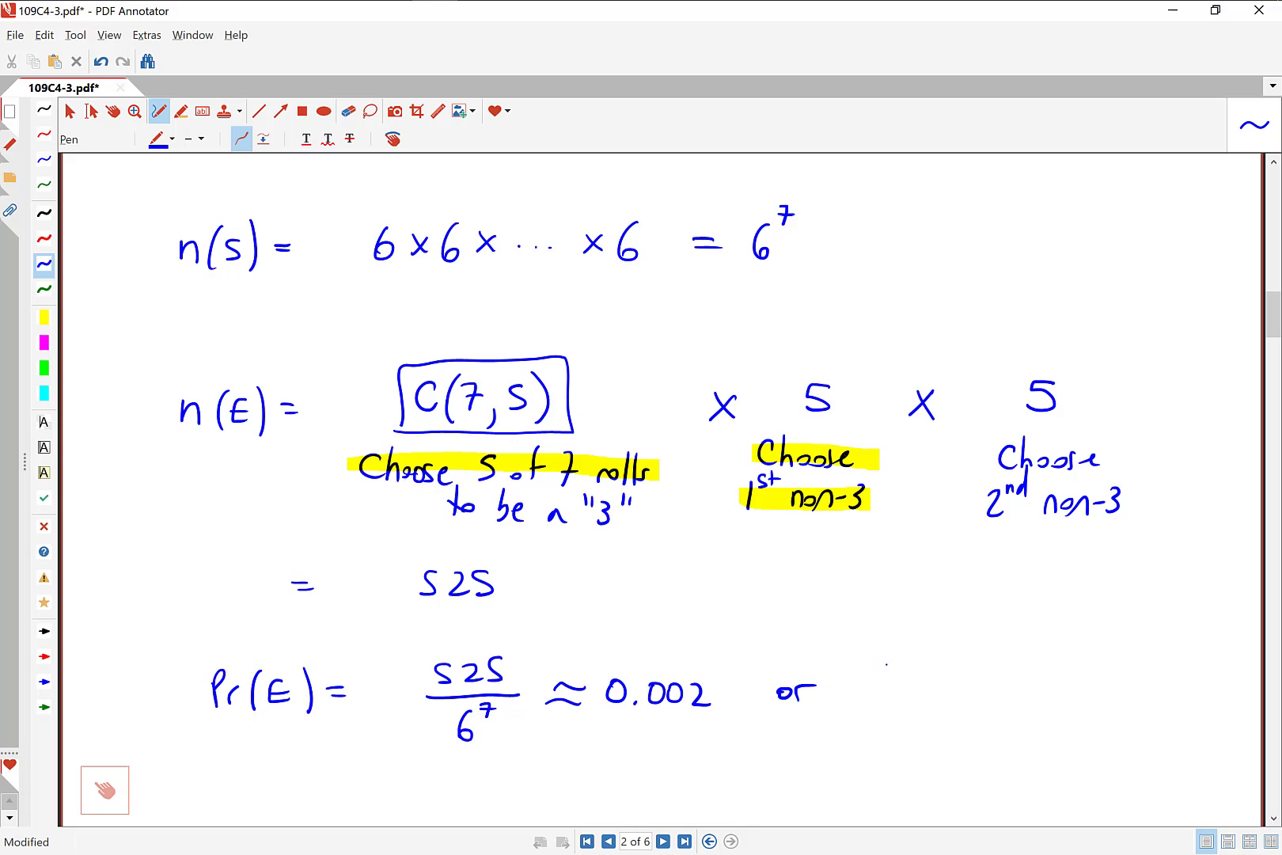
pyautogui.moveTo(902, 679)
pyautogui.mouseDown()
pyautogui.moveTo(891, 696)
pyautogui.moveTo(902, 678)
pyautogui.moveTo(943, 701)
pyautogui.mouseUp()
pyautogui.click(915, 699)
pyautogui.moveTo(956, 671); pyautogui.dragTo(961, 701)
pyautogui.moveTo(973, 693); pyautogui.dragTo(976, 696)
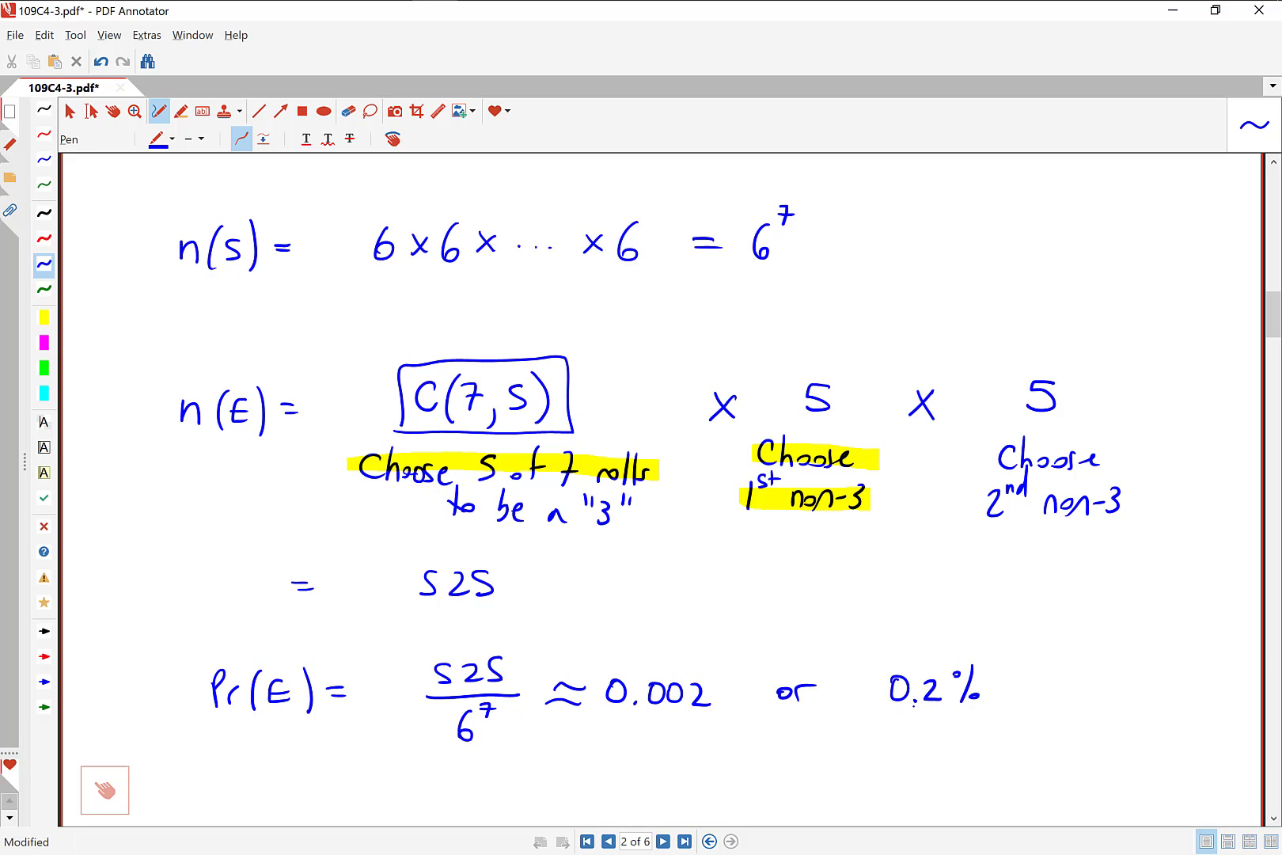
pyautogui.scroll(5, 672, 490)
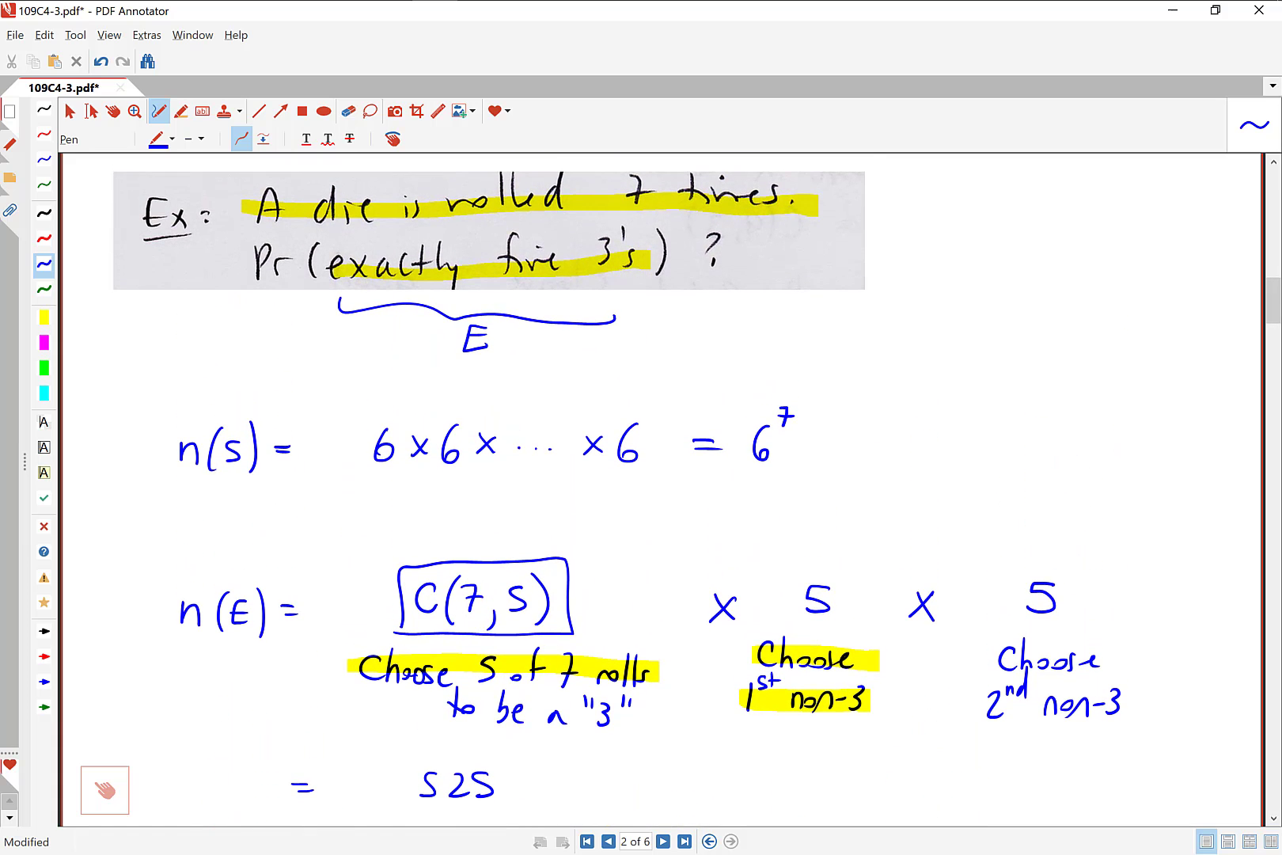
# Highlight 'A die is rolled 7 times' in yellow and scroll to the poker question on page 3
pyautogui.click(43, 316)
pyautogui.moveTo(250, 203); pyautogui.dragTo(825, 198)
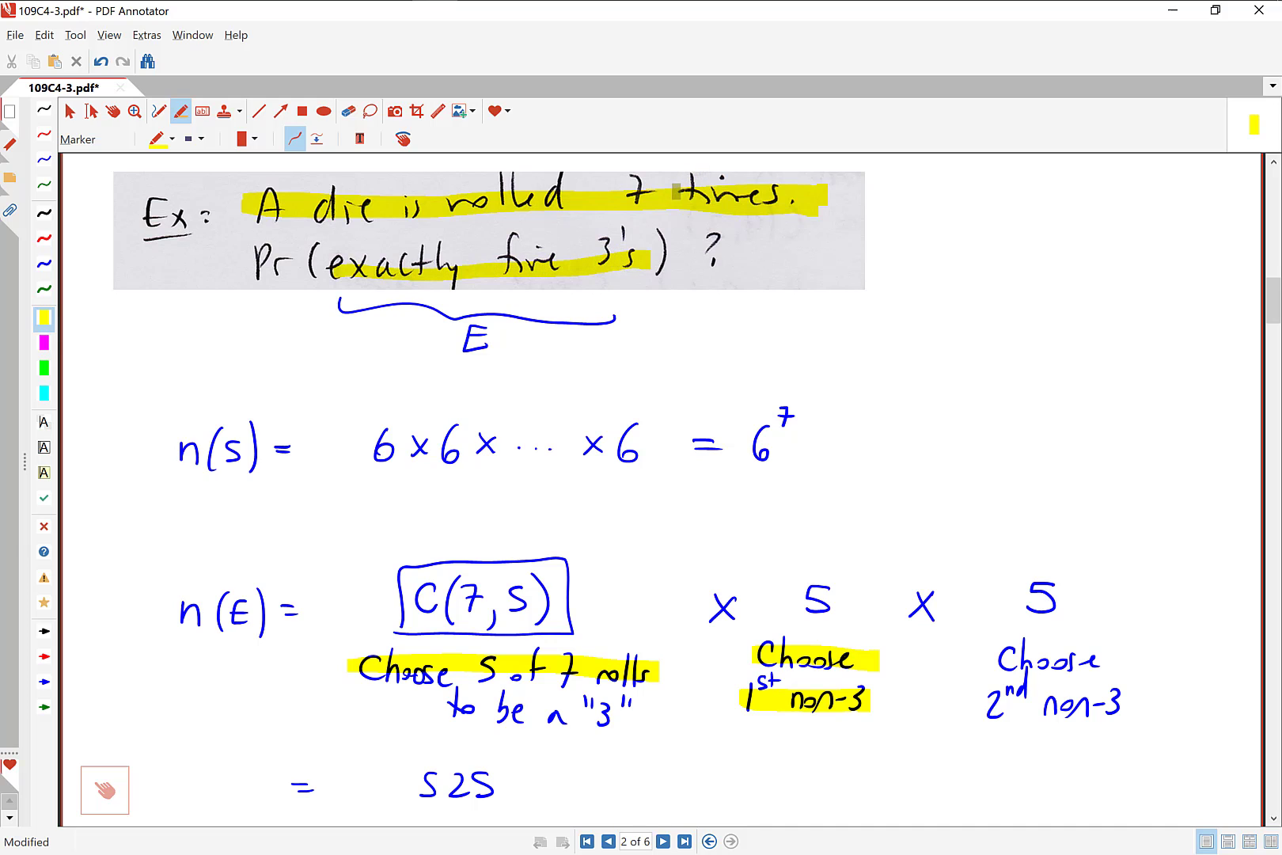
pyautogui.scroll(-3, 677, 197)
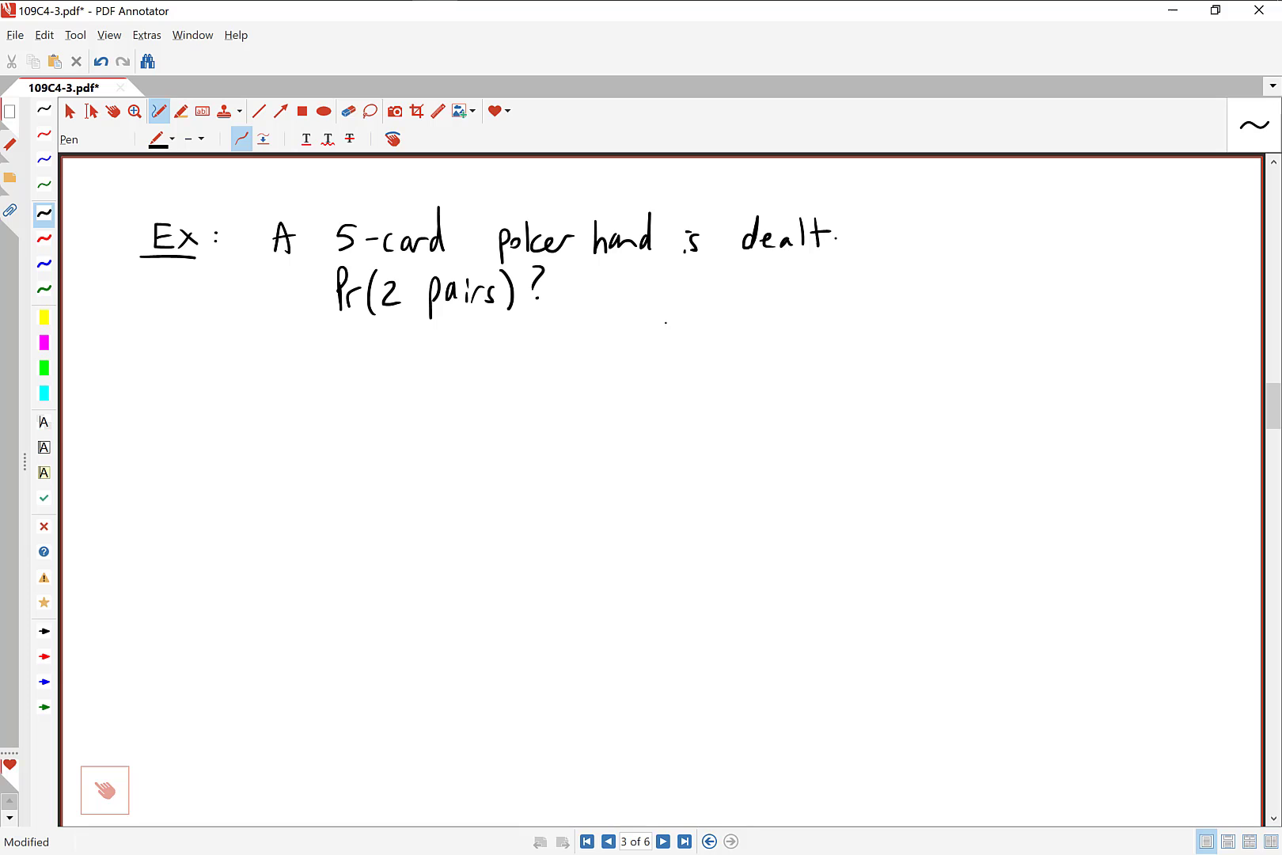
# Write 'e.g. 88QQK' below the question with an arrow pointing at the K
pyautogui.moveTo(705, 341)
pyautogui.mouseDown()
pyautogui.moveTo(692, 348)
pyautogui.moveTo(706, 360)
pyautogui.mouseUp()
pyautogui.click(716, 356)
pyautogui.moveTo(740, 345); pyautogui.dragTo(719, 381)
pyautogui.click(754, 361)
pyautogui.moveTo(848, 334)
pyautogui.mouseDown()
pyautogui.moveTo(839, 345)
pyautogui.moveTo(869, 336)
pyautogui.mouseUp()
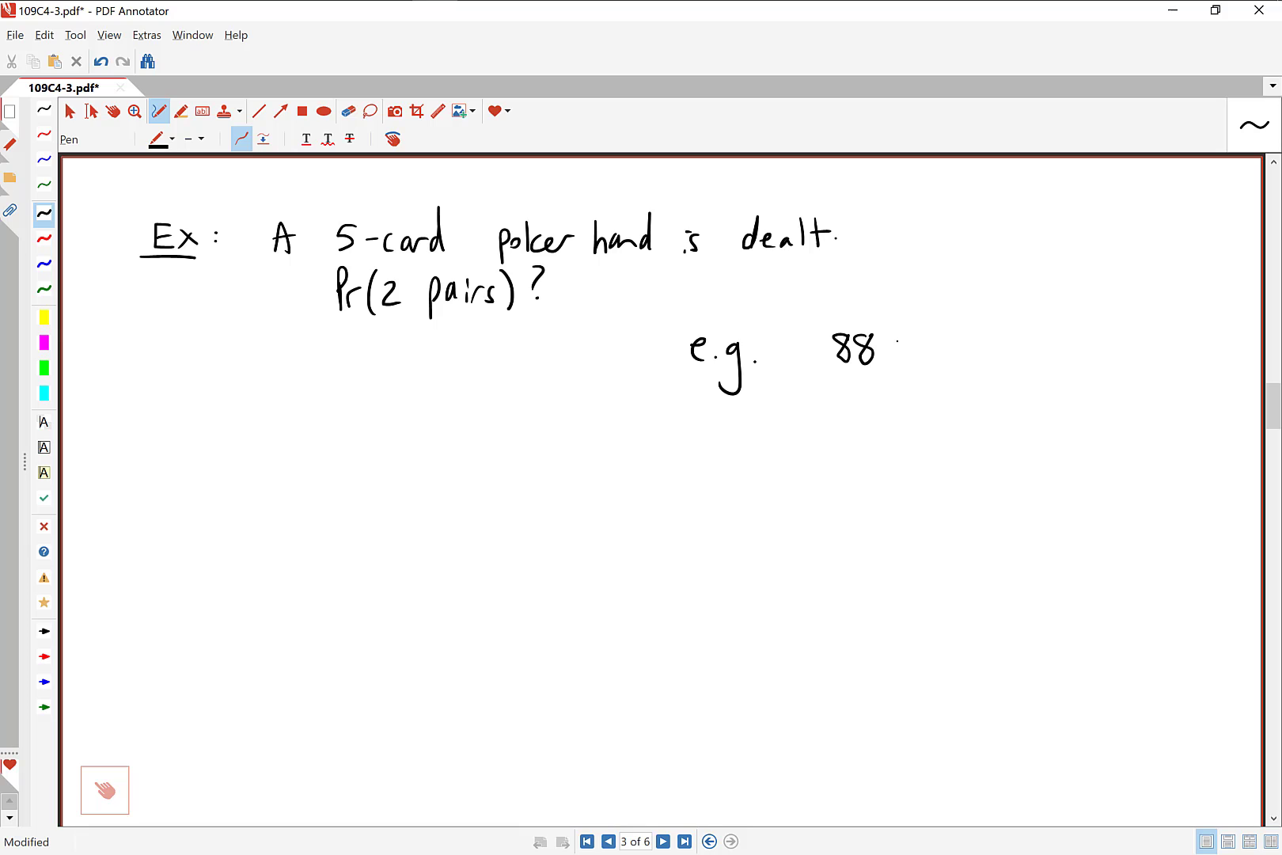
pyautogui.moveTo(898, 333)
pyautogui.mouseDown()
pyautogui.moveTo(910, 361)
pyautogui.moveTo(931, 336)
pyautogui.mouseUp()
pyautogui.moveTo(925, 345); pyautogui.dragTo(938, 363)
pyautogui.moveTo(958, 329); pyautogui.dragTo(959, 361)
pyautogui.moveTo(982, 335)
pyautogui.mouseDown()
pyautogui.moveTo(967, 344)
pyautogui.moveTo(982, 360)
pyautogui.mouseUp()
pyautogui.moveTo(1001, 293)
pyautogui.mouseDown()
pyautogui.moveTo(973, 326)
pyautogui.moveTo(990, 326)
pyautogui.mouseUp()
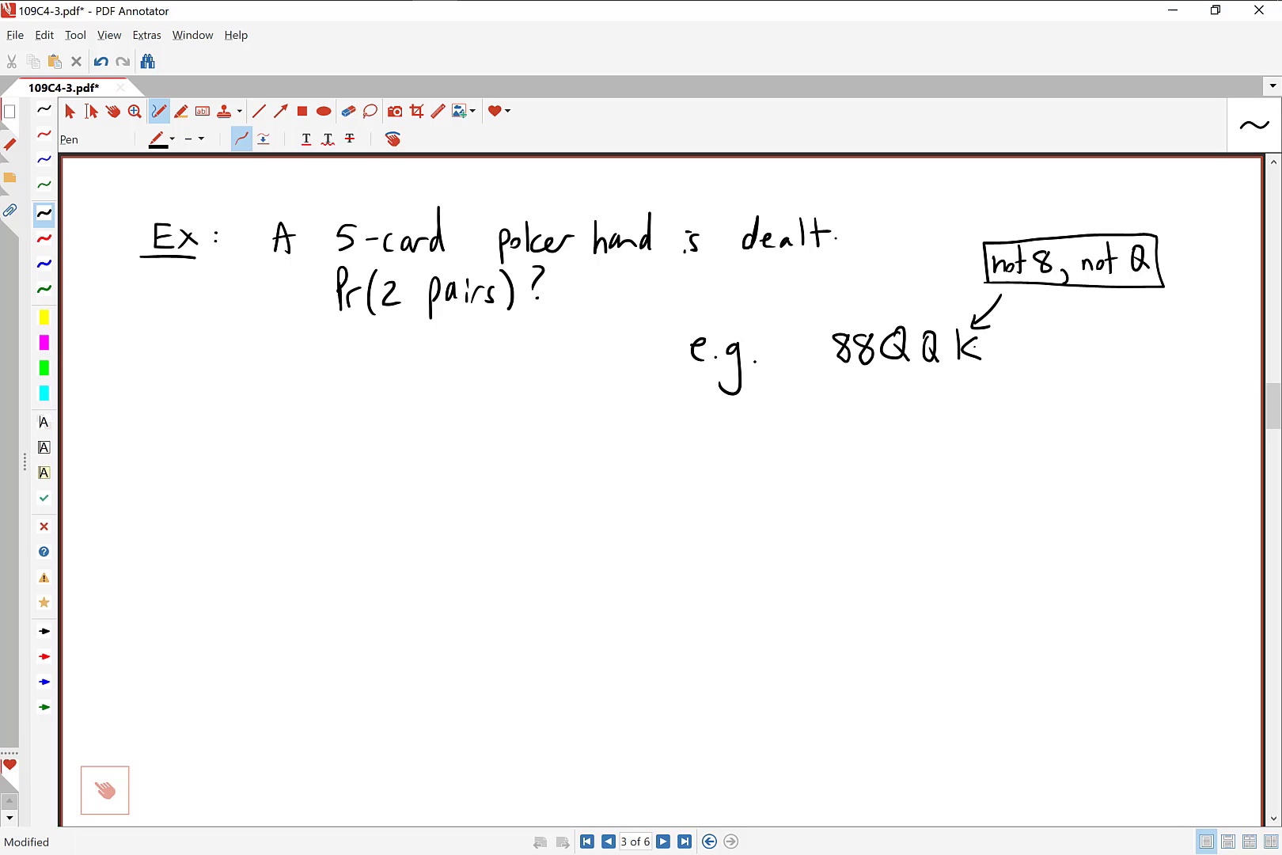
# Draw a brace and an arrow under 88QQK, then erase them
pyautogui.moveTo(836, 375)
pyautogui.mouseDown()
pyautogui.moveTo(924, 373)
pyautogui.moveTo(961, 396)
pyautogui.moveTo(955, 408)
pyautogui.mouseUp()
pyautogui.moveTo(965, 385); pyautogui.dragTo(974, 389)
pyautogui.click(348, 111)
pyautogui.moveTo(876, 409)
pyautogui.mouseDown()
pyautogui.moveTo(859, 373)
pyautogui.moveTo(978, 375)
pyautogui.mouseUp()
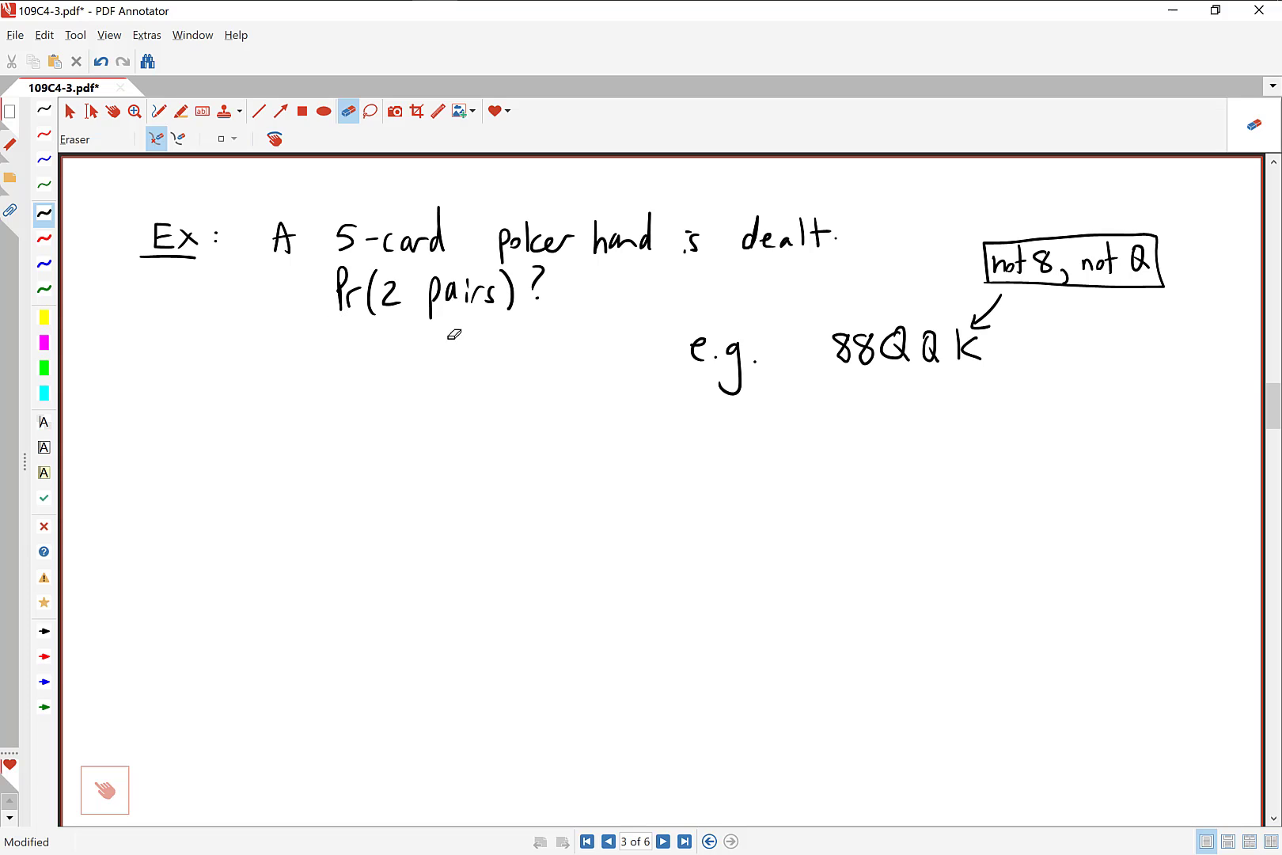
# Write n(s) = C(52, 5) in blue and highlight '5-card' in the question
pyautogui.click(44, 263)
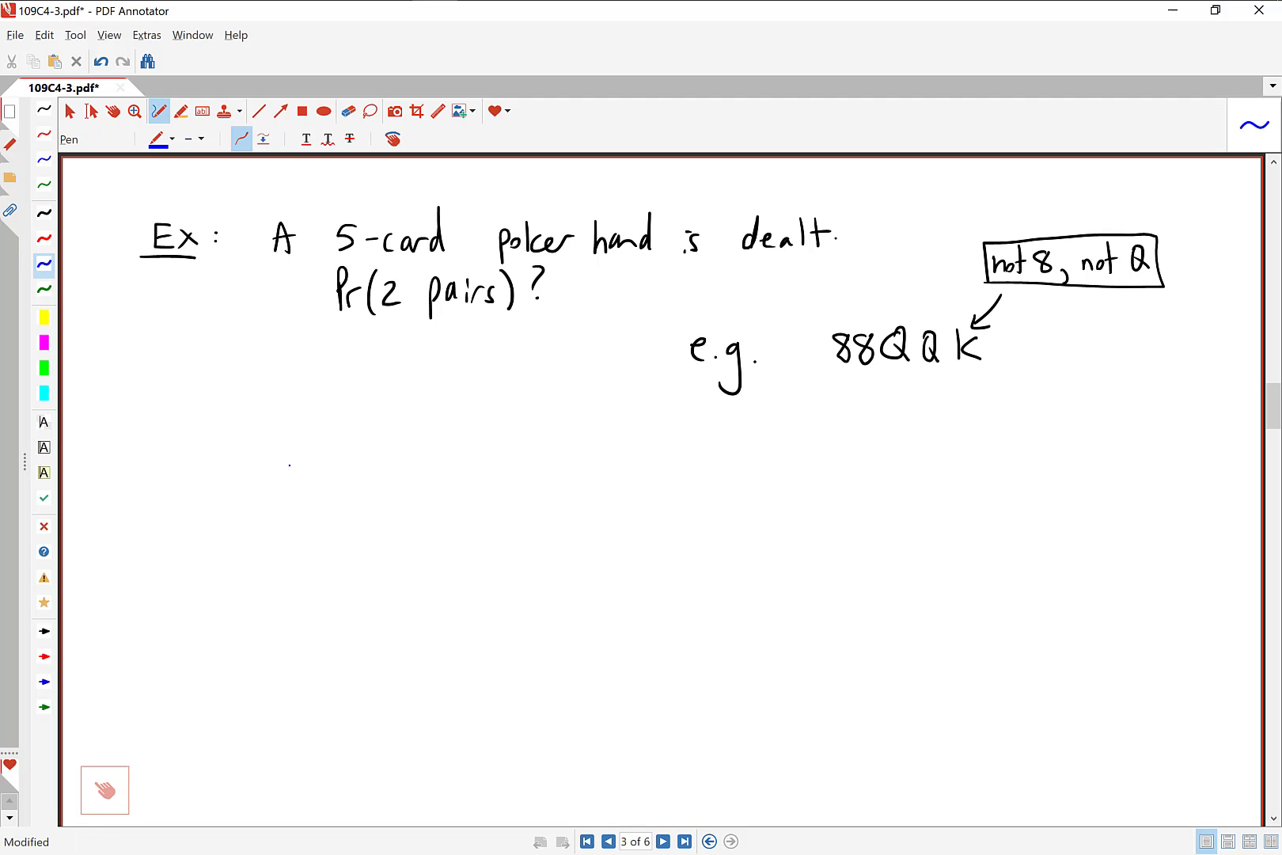
pyautogui.moveTo(234, 474); pyautogui.dragTo(264, 504)
pyautogui.moveTo(291, 476); pyautogui.dragTo(276, 498)
pyautogui.moveTo(299, 459)
pyautogui.mouseDown()
pyautogui.moveTo(304, 507)
pyautogui.moveTo(348, 493)
pyautogui.mouseUp()
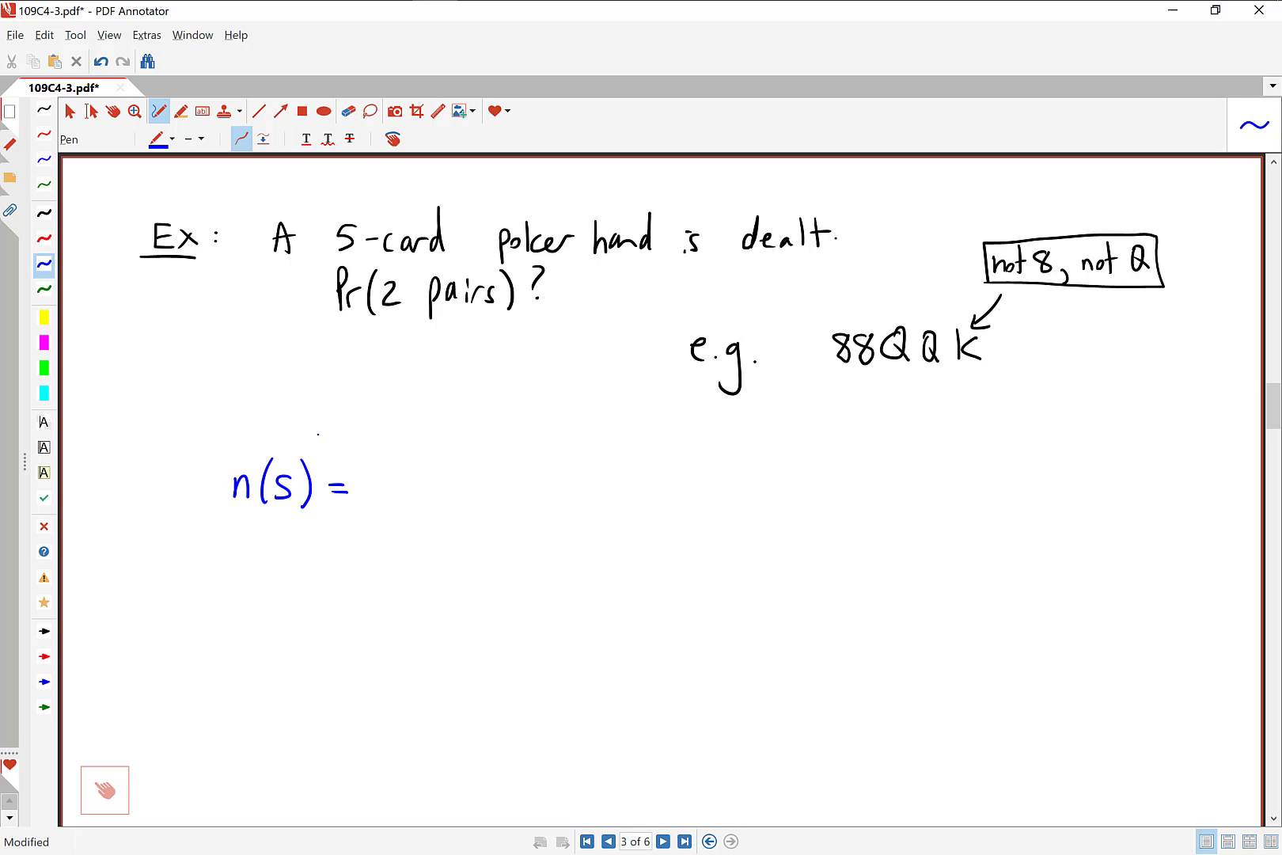
pyautogui.click(44, 316)
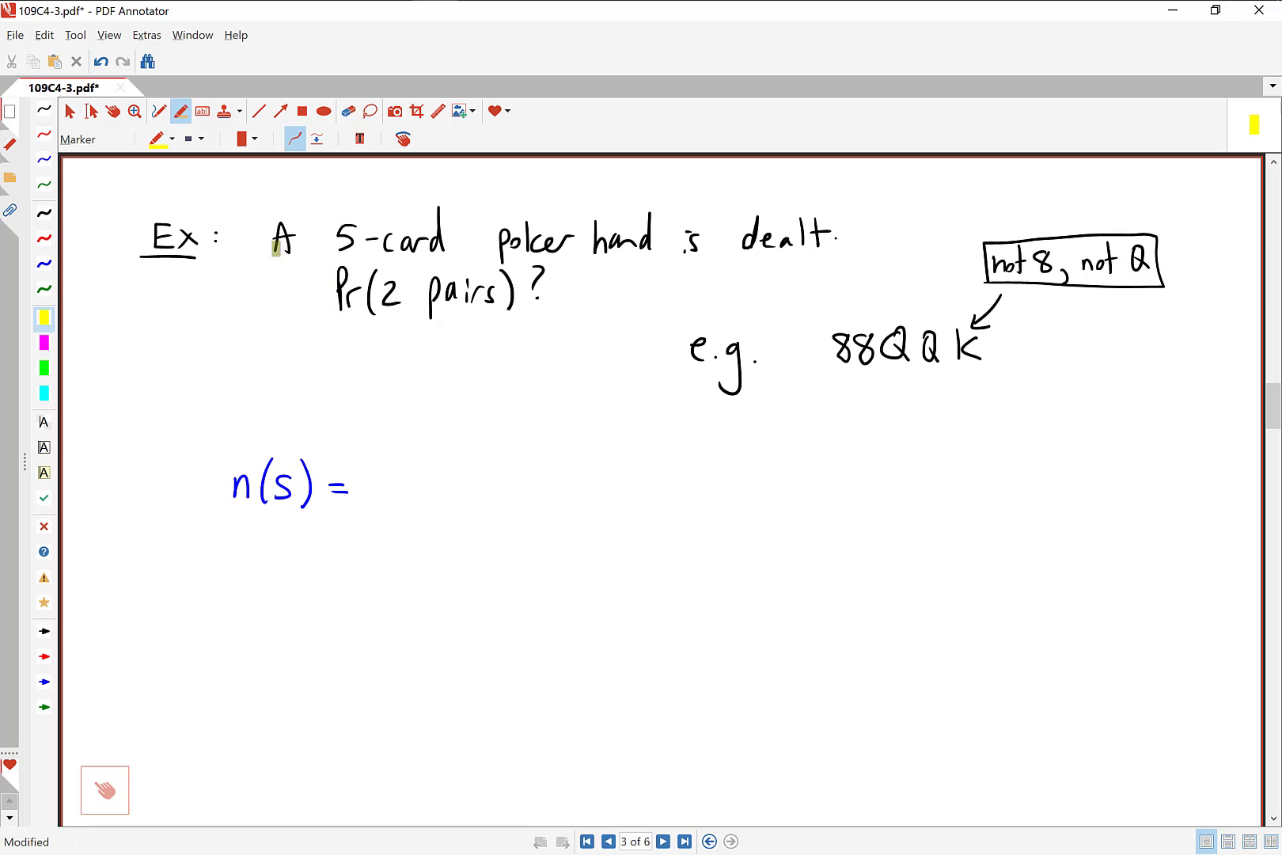
pyautogui.moveTo(309, 238); pyautogui.dragTo(486, 237)
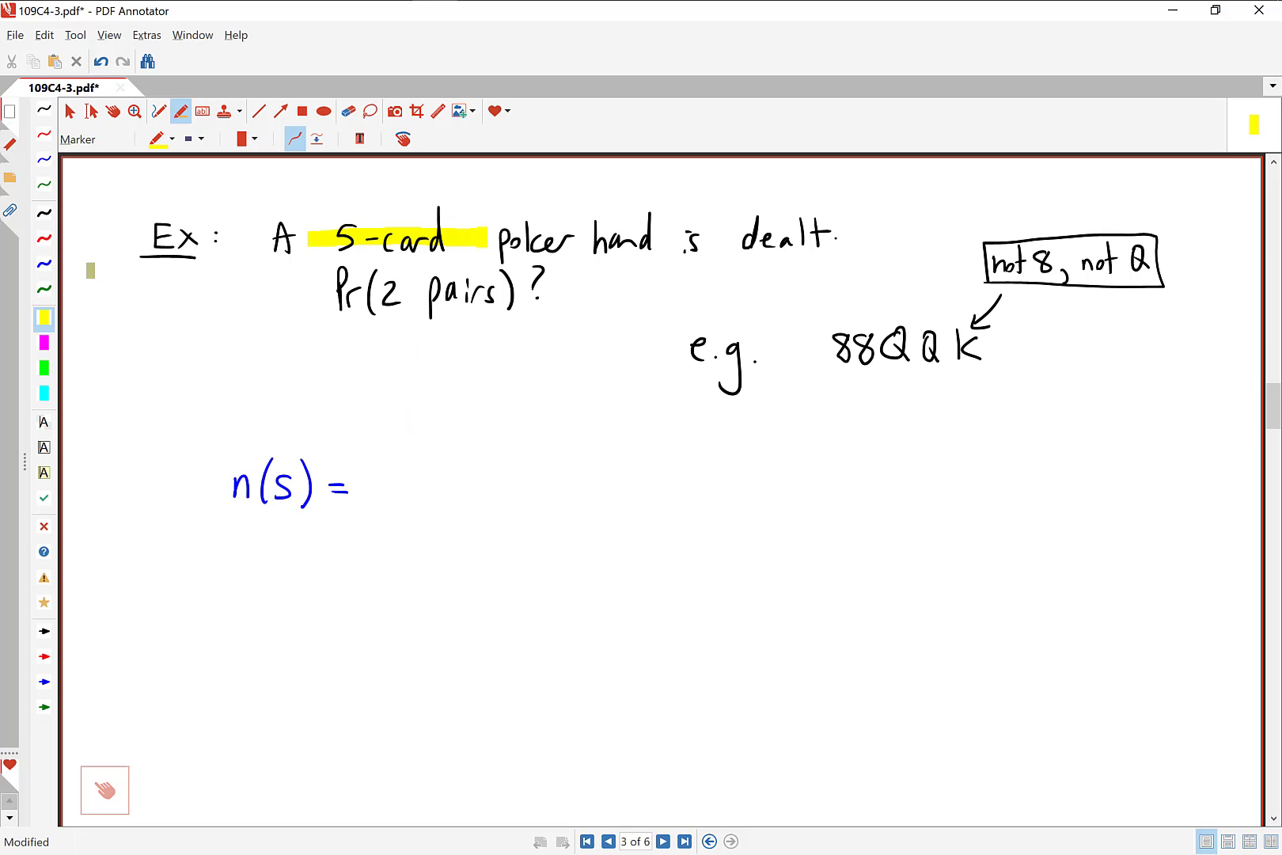
pyautogui.click(44, 264)
pyautogui.moveTo(405, 469)
pyautogui.mouseDown()
pyautogui.moveTo(406, 499)
pyautogui.moveTo(430, 508)
pyautogui.moveTo(434, 492)
pyautogui.moveTo(472, 493)
pyautogui.moveTo(478, 507)
pyautogui.moveTo(504, 496)
pyautogui.moveTo(545, 504)
pyautogui.mouseUp()
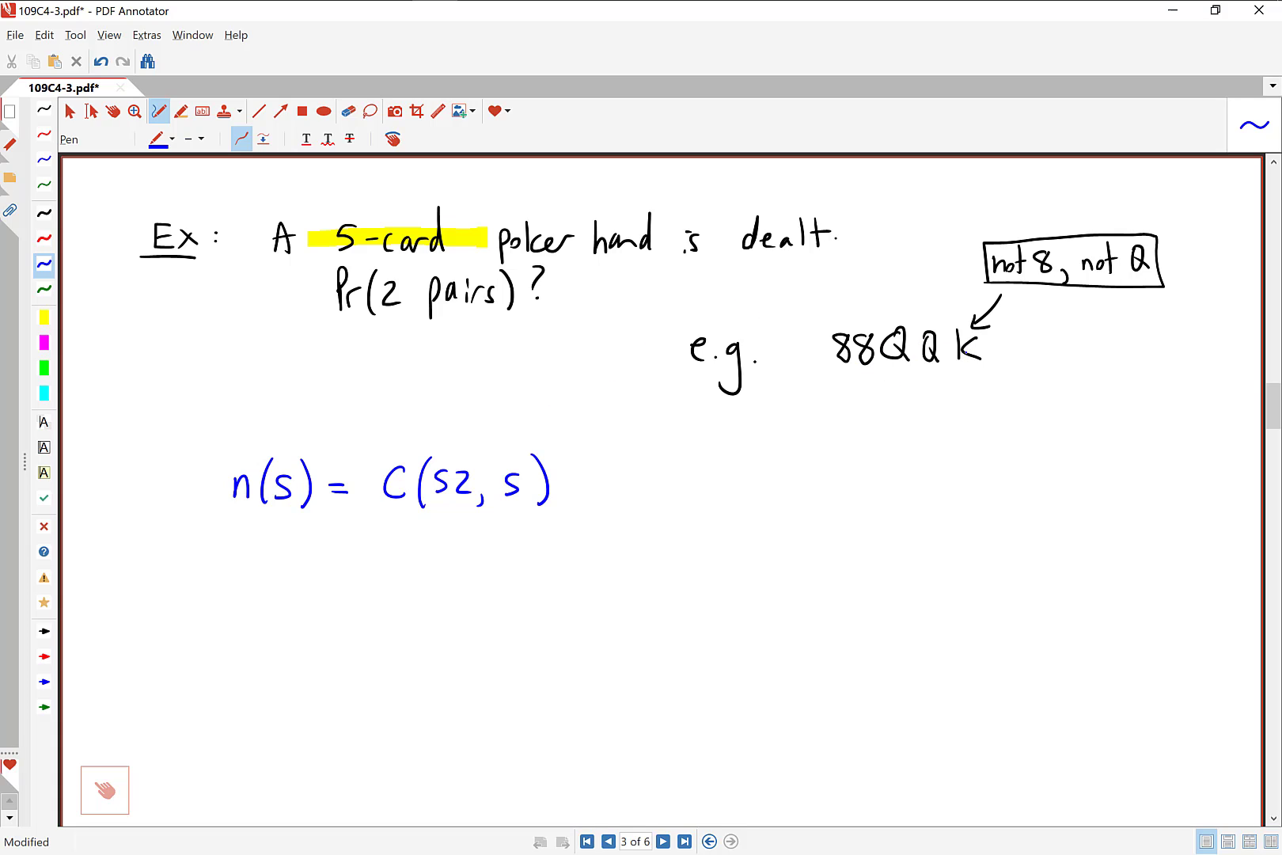
# Write the reordered hand Q88 K Q under 88QQK
pyautogui.moveTo(842, 375)
pyautogui.mouseDown()
pyautogui.moveTo(834, 396)
pyautogui.moveTo(841, 375)
pyautogui.mouseUp()
pyautogui.moveTo(842, 391)
pyautogui.mouseDown()
pyautogui.moveTo(861, 404)
pyautogui.moveTo(877, 379)
pyautogui.moveTo(904, 379)
pyautogui.moveTo(926, 407)
pyautogui.moveTo(944, 401)
pyautogui.mouseUp()
pyautogui.moveTo(978, 378)
pyautogui.mouseDown()
pyautogui.moveTo(967, 391)
pyautogui.moveTo(982, 400)
pyautogui.mouseUp()
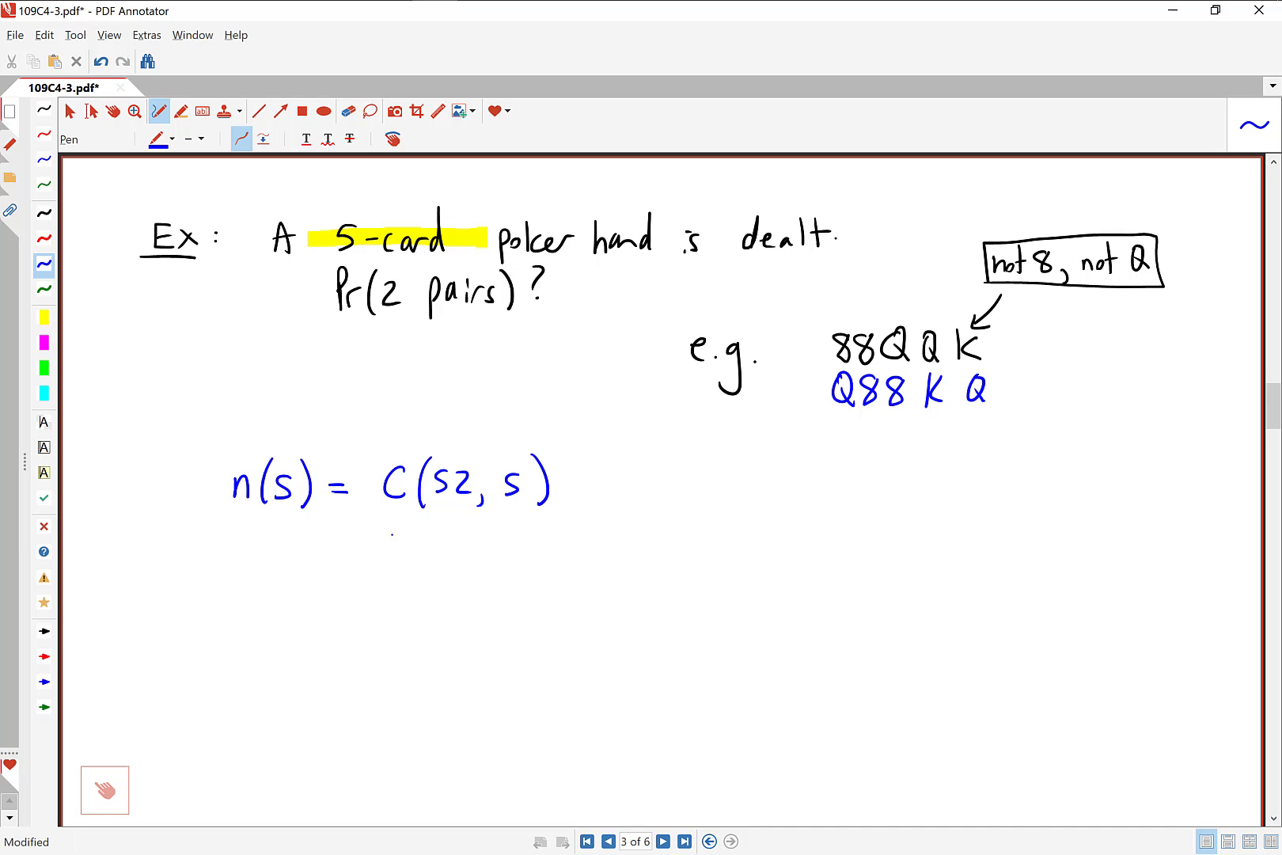
pyautogui.scroll(-1, 392, 534)
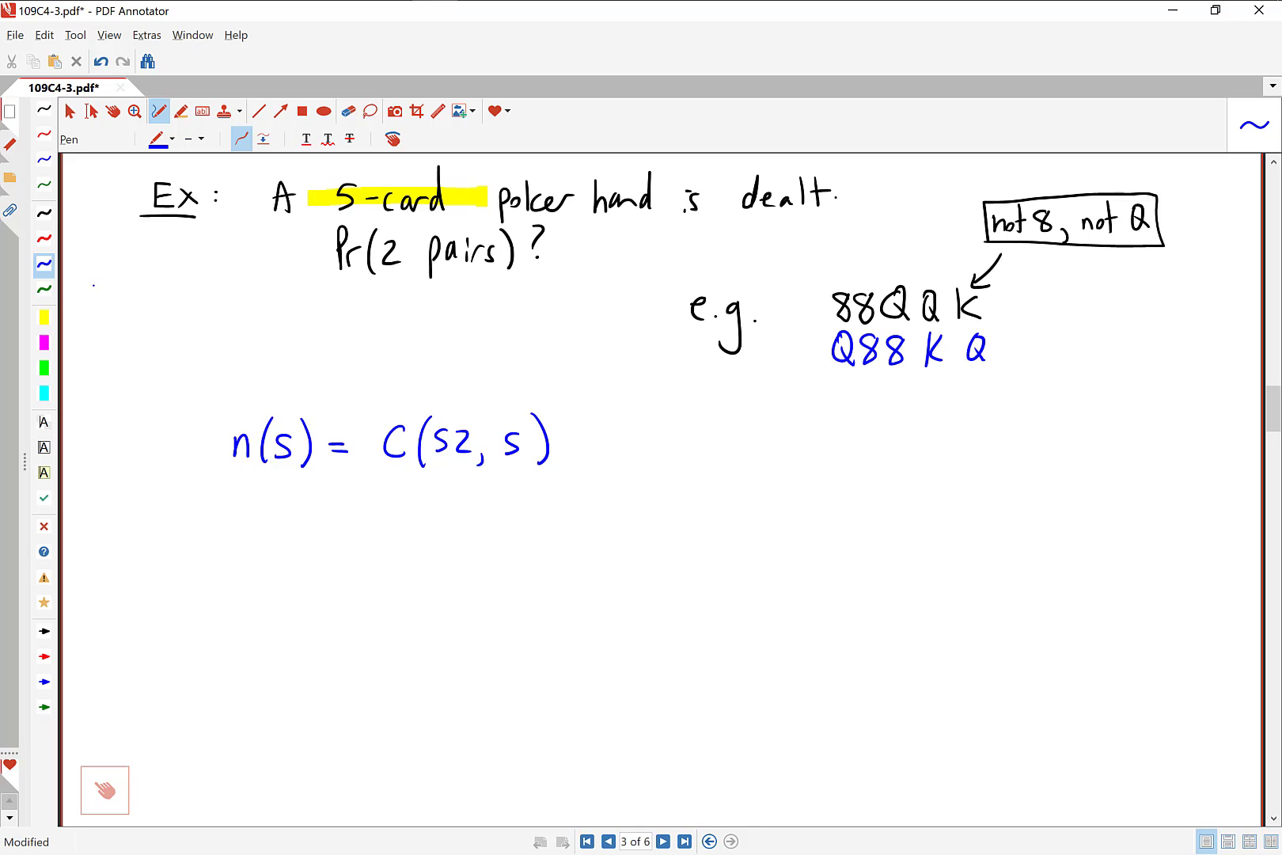
# Highlight '2 pairs' in yellow and write n(E) = below n(s) = C(52, 5)
pyautogui.click(43, 317)
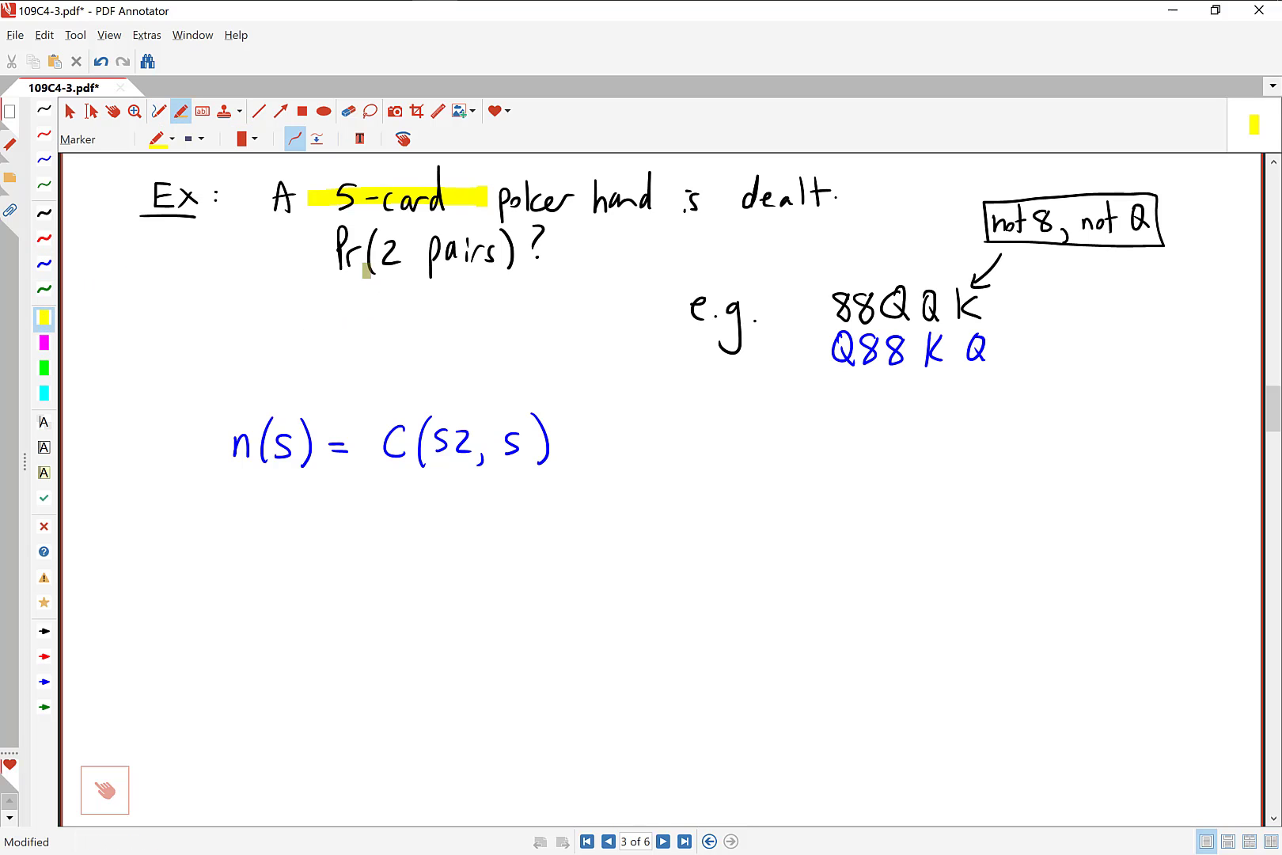
pyautogui.moveTo(378, 250); pyautogui.dragTo(500, 250)
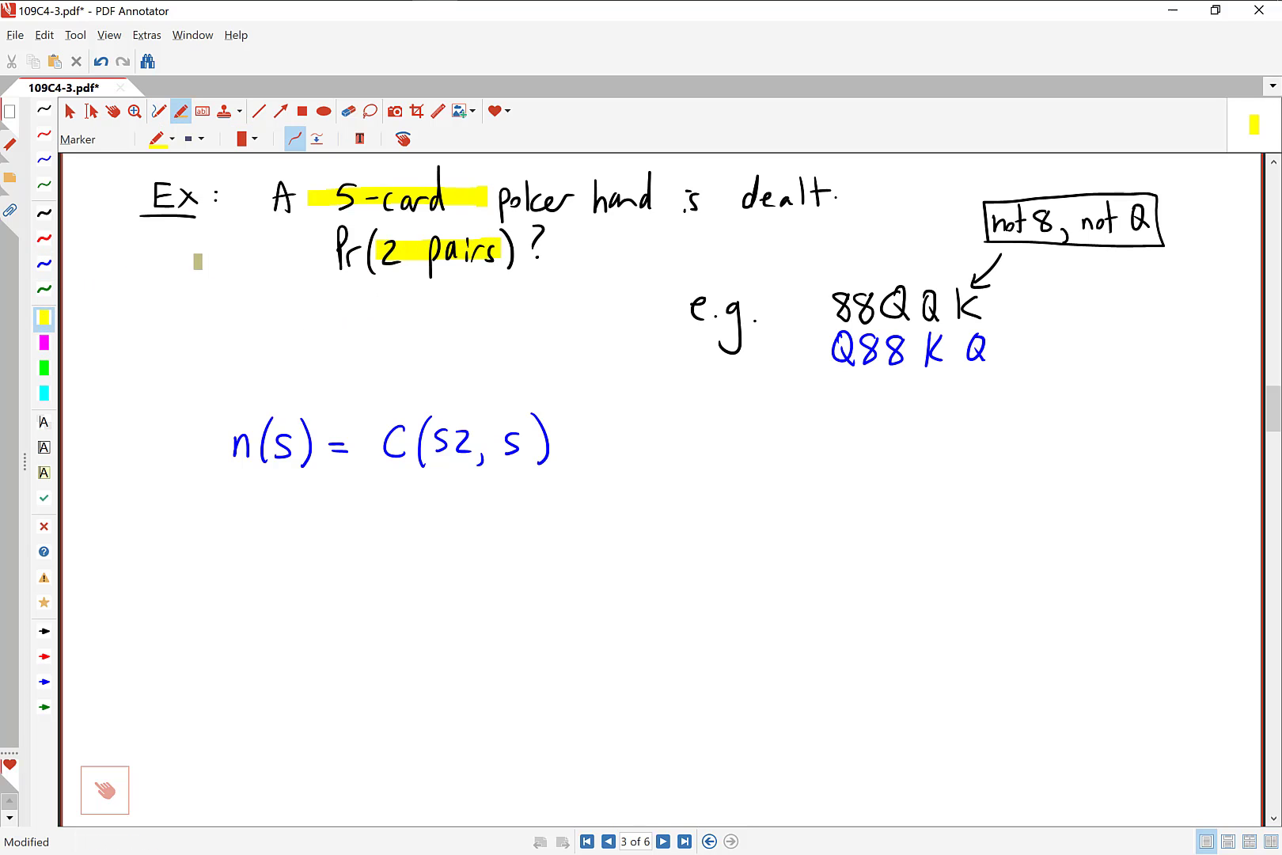
pyautogui.click(44, 263)
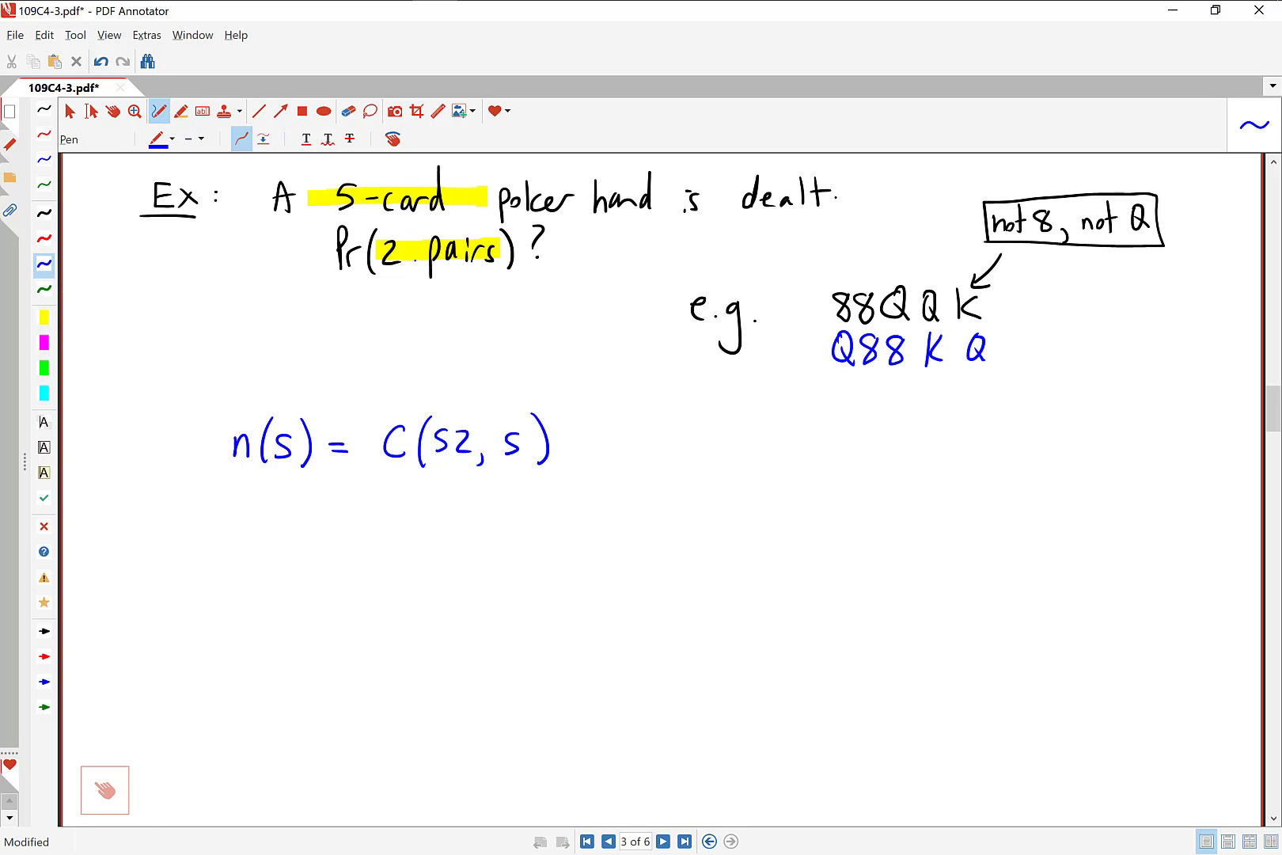
pyautogui.moveTo(227, 545); pyautogui.dragTo(252, 580)
pyautogui.moveTo(280, 549)
pyautogui.mouseDown()
pyautogui.moveTo(265, 575)
pyautogui.moveTo(279, 575)
pyautogui.mouseUp()
pyautogui.moveTo(265, 563)
pyautogui.mouseDown()
pyautogui.moveTo(301, 583)
pyautogui.moveTo(349, 559)
pyautogui.mouseUp()
pyautogui.moveTo(337, 566); pyautogui.dragTo(354, 564)
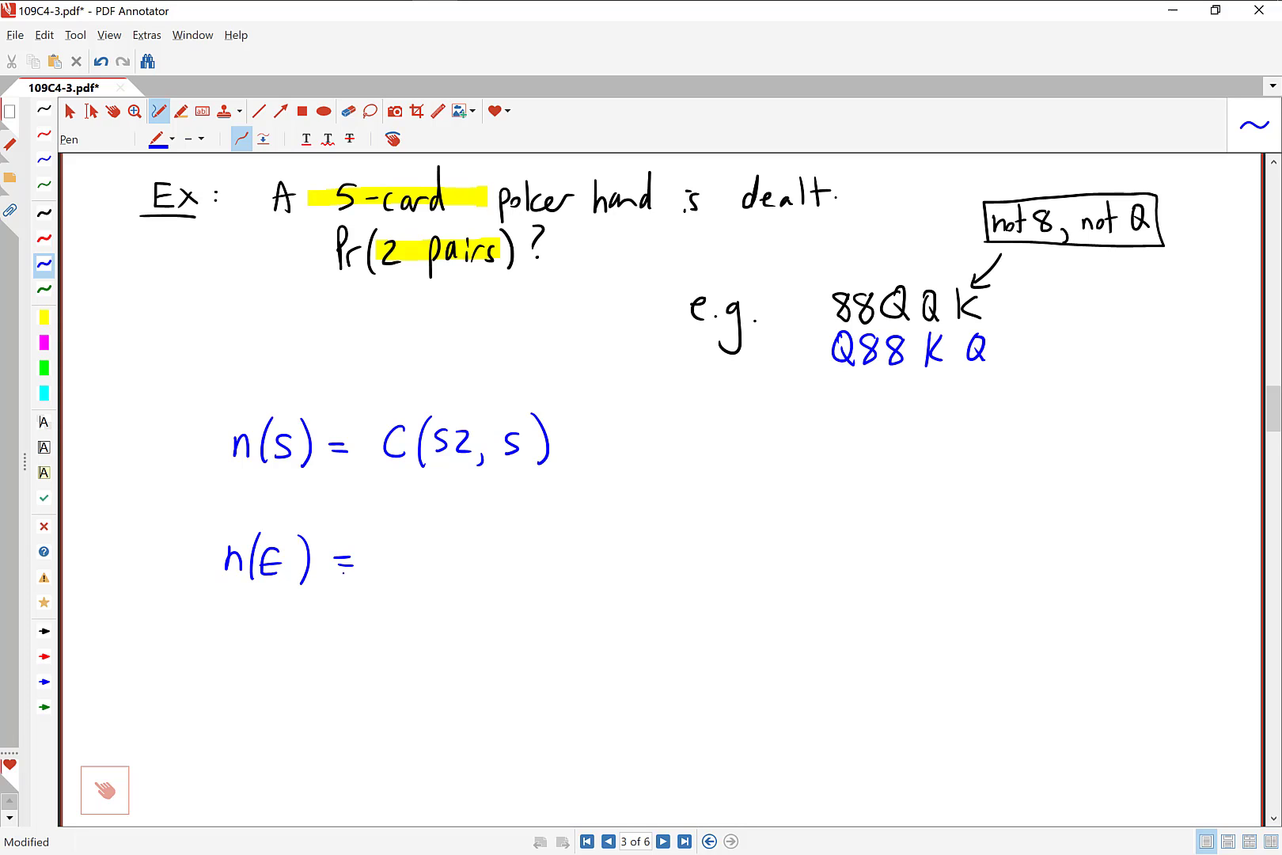
# Write 'Choose denominator' under n(E) =
pyautogui.moveTo(415, 597)
pyautogui.mouseDown()
pyautogui.moveTo(400, 609)
pyautogui.moveTo(418, 617)
pyautogui.mouseUp()
pyautogui.moveTo(422, 586)
pyautogui.mouseDown()
pyautogui.moveTo(436, 620)
pyautogui.moveTo(448, 617)
pyautogui.mouseUp()
pyautogui.moveTo(453, 607); pyautogui.dragTo(467, 619)
pyautogui.moveTo(473, 611)
pyautogui.mouseDown()
pyautogui.moveTo(505, 607)
pyautogui.moveTo(609, 624)
pyautogui.mouseUp()
pyautogui.moveTo(631, 586)
pyautogui.mouseDown()
pyautogui.moveTo(635, 619)
pyautogui.moveTo(678, 614)
pyautogui.mouseUp()
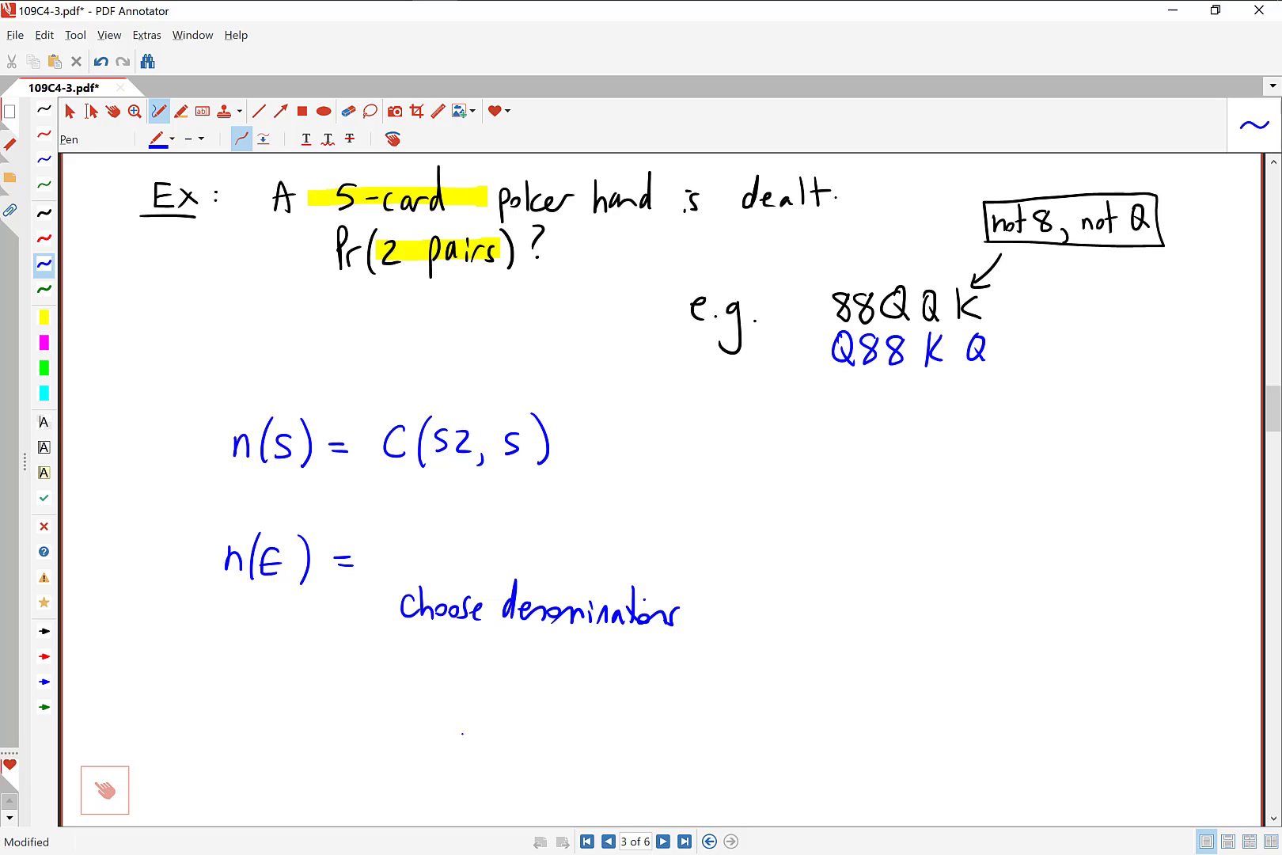
# Write trial lines Q,8 and 8,Q below the first step, then erase them
pyautogui.moveTo(442, 687); pyautogui.dragTo(452, 715)
pyautogui.moveTo(466, 711); pyautogui.dragTo(495, 688)
pyautogui.moveTo(443, 728)
pyautogui.mouseDown()
pyautogui.moveTo(435, 739)
pyautogui.moveTo(440, 729)
pyautogui.mouseUp()
pyautogui.moveTo(459, 752); pyautogui.dragTo(455, 770)
pyautogui.moveTo(489, 730)
pyautogui.mouseDown()
pyautogui.moveTo(484, 756)
pyautogui.moveTo(494, 751)
pyautogui.mouseUp()
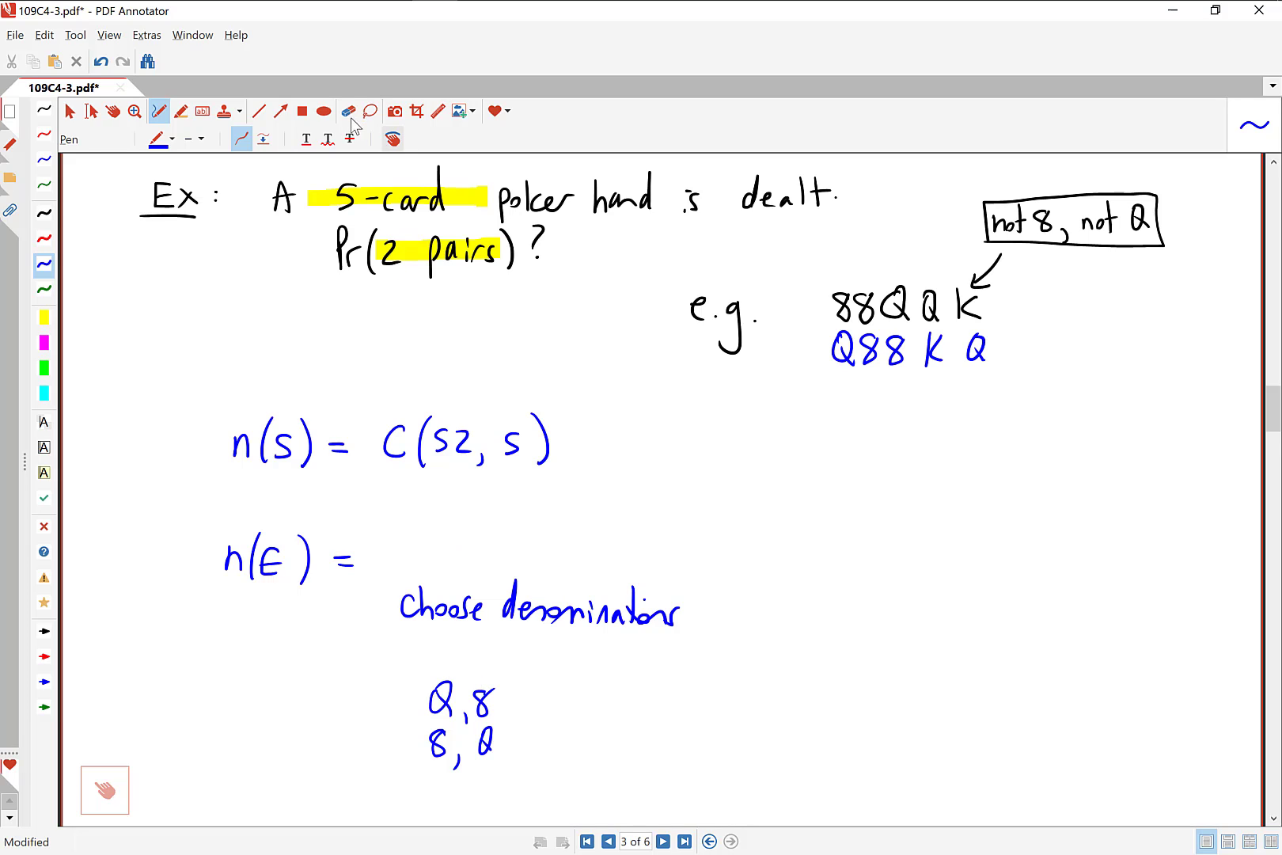
pyautogui.moveTo(443, 692)
pyautogui.mouseDown()
pyautogui.moveTo(462, 704)
pyautogui.moveTo(474, 760)
pyautogui.mouseUp()
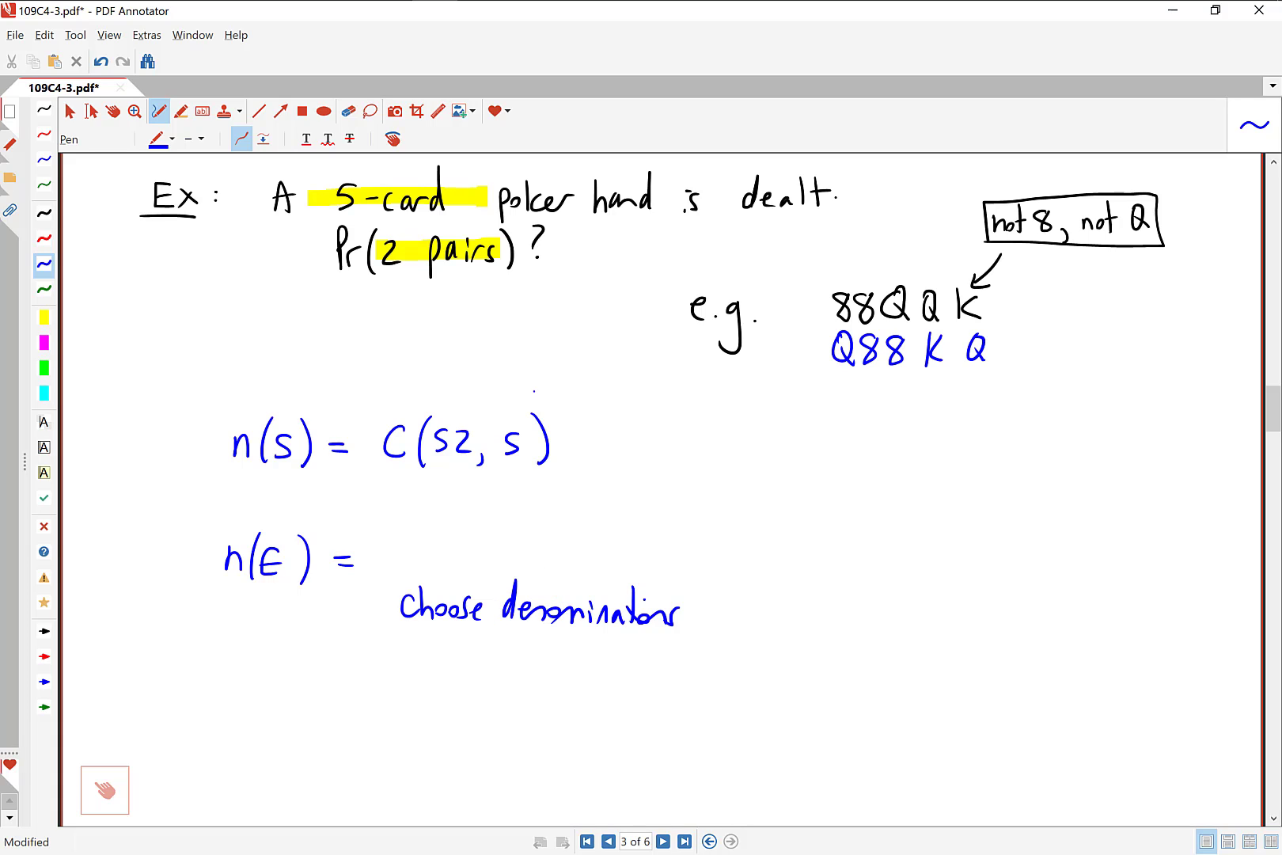
# Erase part of 'denominator' and write 'Choose suits for 1st pair' beside the first step
pyautogui.moveTo(507, 605)
pyautogui.mouseDown()
pyautogui.moveTo(526, 605)
pyautogui.moveTo(544, 579)
pyautogui.mouseUp()
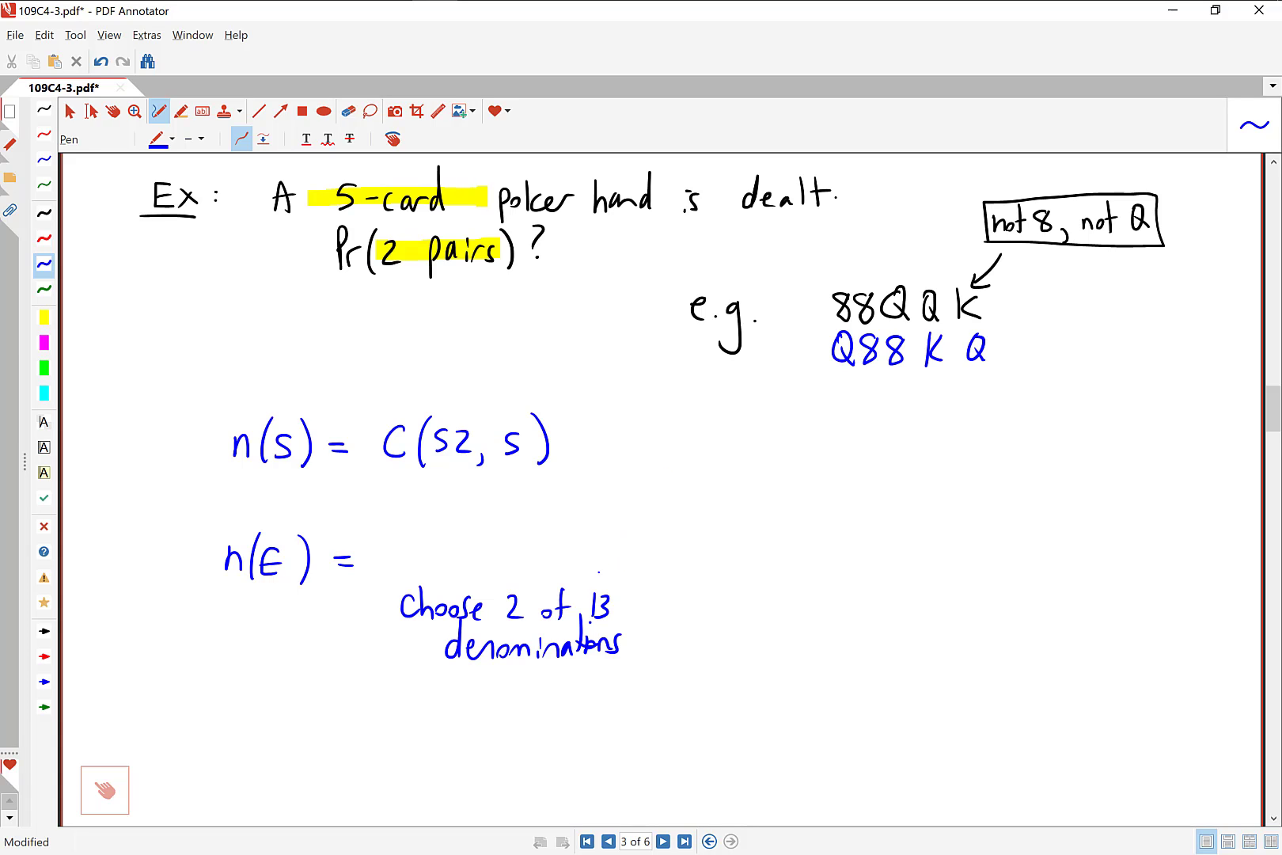
pyautogui.moveTo(702, 590)
pyautogui.mouseDown()
pyautogui.moveTo(826, 610)
pyautogui.moveTo(833, 580)
pyautogui.moveTo(847, 611)
pyautogui.mouseUp()
pyautogui.moveTo(722, 615)
pyautogui.mouseDown()
pyautogui.moveTo(705, 636)
pyautogui.moveTo(756, 644)
pyautogui.mouseUp()
pyautogui.moveTo(766, 629); pyautogui.dragTo(782, 633)
pyautogui.moveTo(776, 627); pyautogui.dragTo(788, 625)
pyautogui.moveTo(800, 639)
pyautogui.mouseDown()
pyautogui.moveTo(803, 659)
pyautogui.moveTo(824, 643)
pyautogui.mouseUp()
pyautogui.moveTo(830, 631)
pyautogui.mouseDown()
pyautogui.moveTo(831, 644)
pyautogui.moveTo(848, 625)
pyautogui.mouseUp()
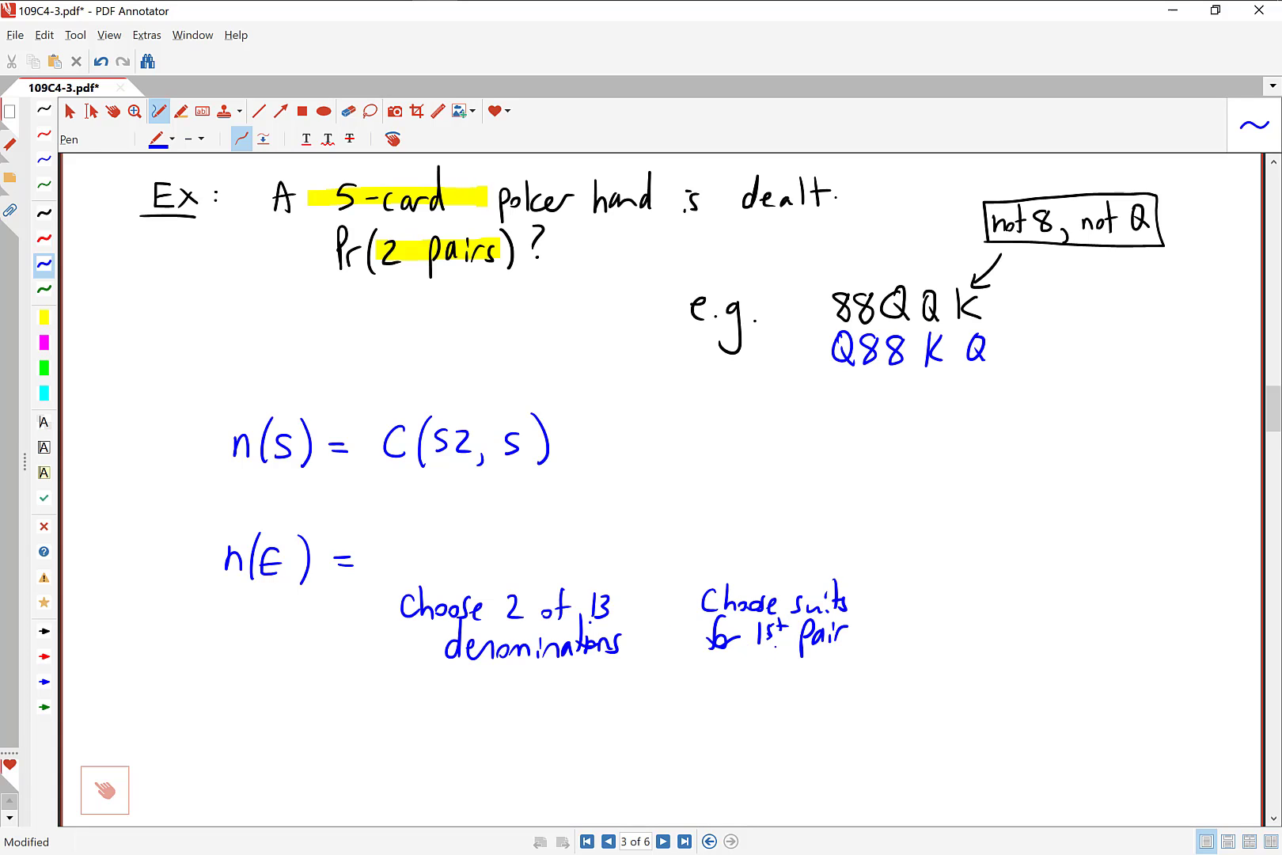
# Write a third step 'Choose suits for 2nd pair'
pyautogui.moveTo(926, 587); pyautogui.dragTo(924, 613)
pyautogui.moveTo(929, 605); pyautogui.dragTo(995, 614)
pyautogui.moveTo(1010, 602); pyautogui.dragTo(1033, 617)
pyautogui.moveTo(1035, 605); pyautogui.dragTo(1043, 601)
pyautogui.moveTo(935, 619); pyautogui.dragTo(927, 657)
pyautogui.moveTo(932, 637); pyautogui.dragTo(959, 633)
pyautogui.moveTo(976, 629)
pyautogui.mouseDown()
pyautogui.moveTo(989, 650)
pyautogui.moveTo(1016, 633)
pyautogui.mouseUp()
pyautogui.moveTo(1028, 631); pyautogui.dragTo(1056, 646)
pyautogui.moveTo(1061, 646); pyautogui.dragTo(1073, 629)
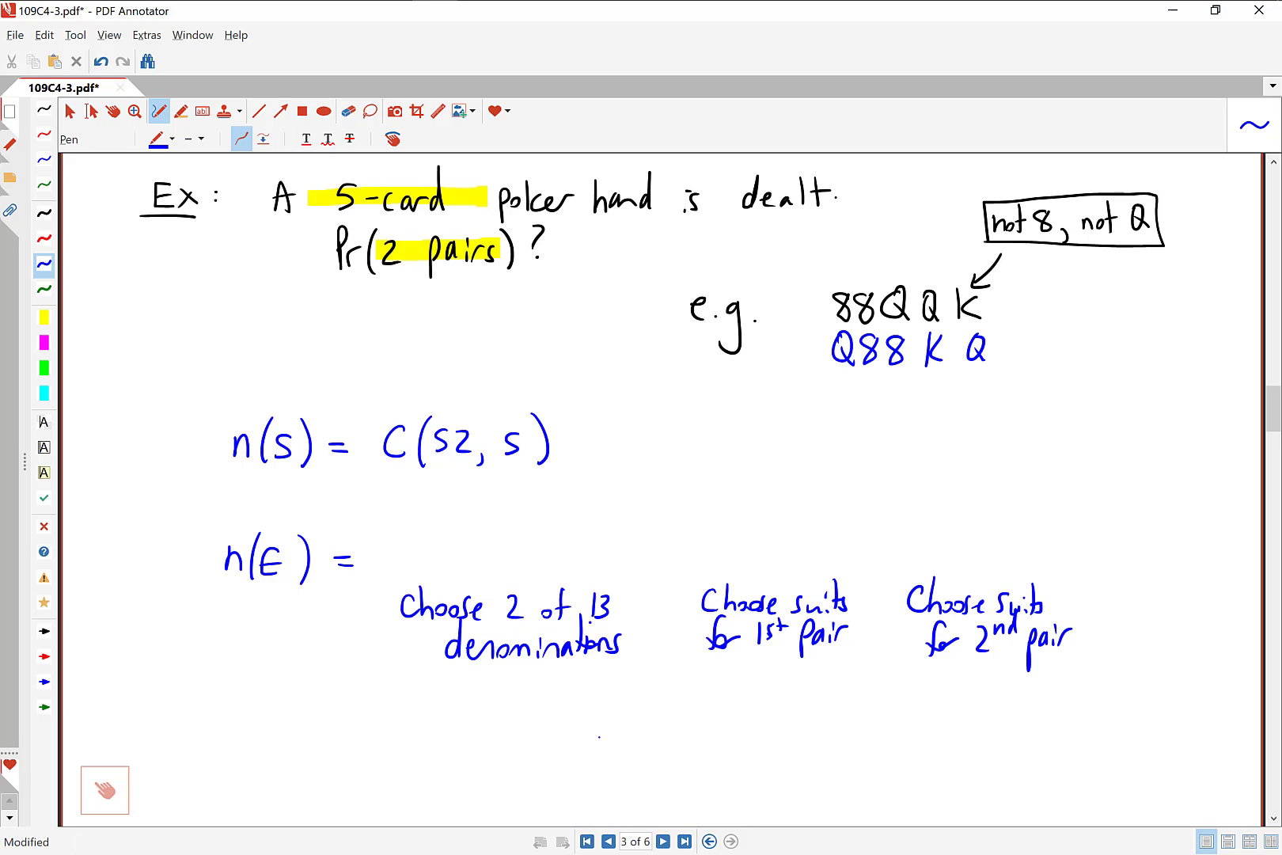
# Write the example pairs QQ 88 below the steps
pyautogui.moveTo(570, 709)
pyautogui.mouseDown()
pyautogui.moveTo(556, 736)
pyautogui.moveTo(570, 708)
pyautogui.mouseUp()
pyautogui.moveTo(571, 733)
pyautogui.mouseDown()
pyautogui.moveTo(581, 744)
pyautogui.moveTo(605, 710)
pyautogui.mouseUp()
pyautogui.moveTo(603, 732); pyautogui.dragTo(614, 743)
pyautogui.moveTo(633, 707)
pyautogui.mouseDown()
pyautogui.moveTo(647, 709)
pyautogui.moveTo(634, 707)
pyautogui.mouseUp()
pyautogui.moveTo(672, 706)
pyautogui.mouseDown()
pyautogui.moveTo(660, 716)
pyautogui.moveTo(672, 707)
pyautogui.mouseUp()
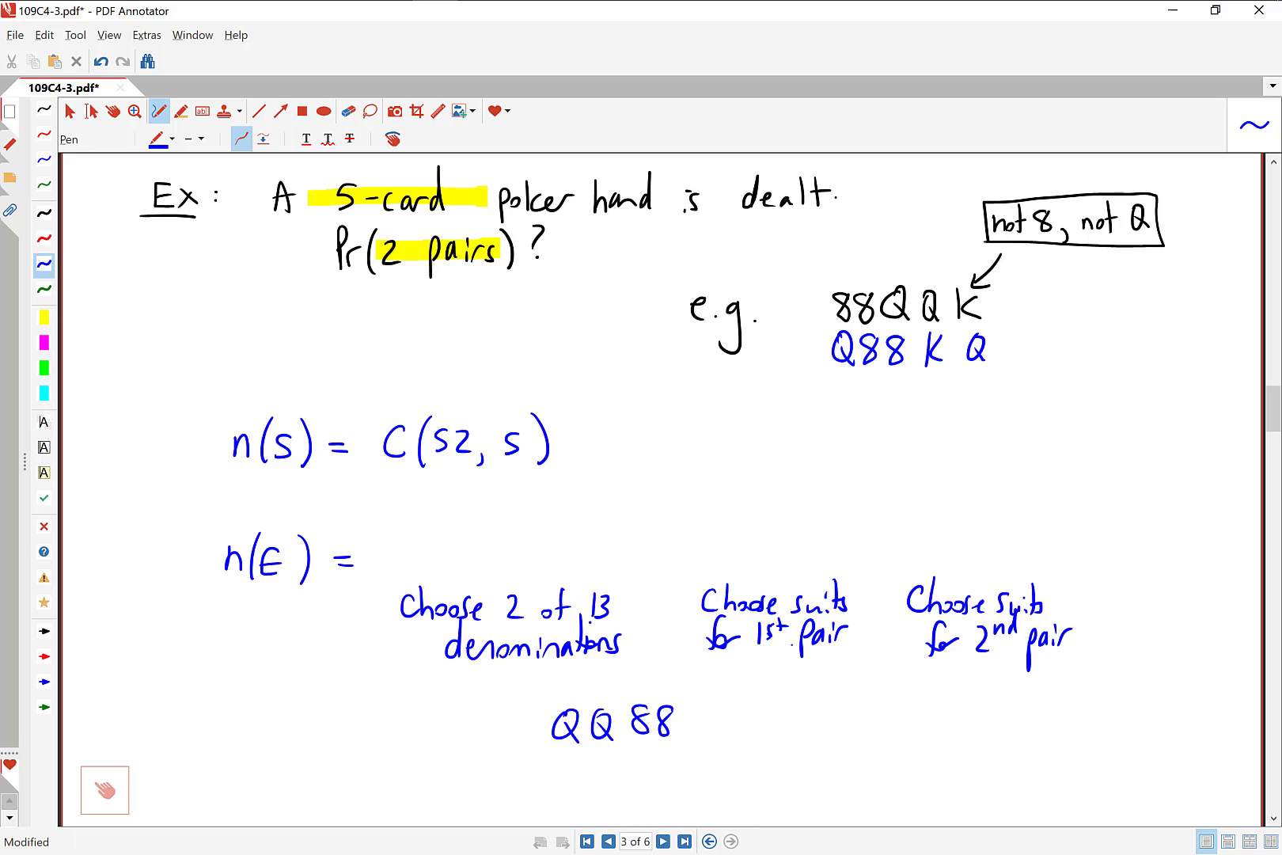
# Draw suit symbols under QQ 88, a question mark for the fifth card, and write 'Chose last card'
pyautogui.moveTo(561, 746)
pyautogui.mouseDown()
pyautogui.moveTo(556, 765)
pyautogui.moveTo(563, 747)
pyautogui.moveTo(603, 770)
pyautogui.moveTo(603, 744)
pyautogui.mouseUp()
pyautogui.moveTo(638, 747)
pyautogui.mouseDown()
pyautogui.moveTo(632, 758)
pyautogui.moveTo(644, 744)
pyautogui.moveTo(654, 752)
pyautogui.moveTo(650, 767)
pyautogui.moveTo(682, 753)
pyautogui.moveTo(671, 744)
pyautogui.mouseUp()
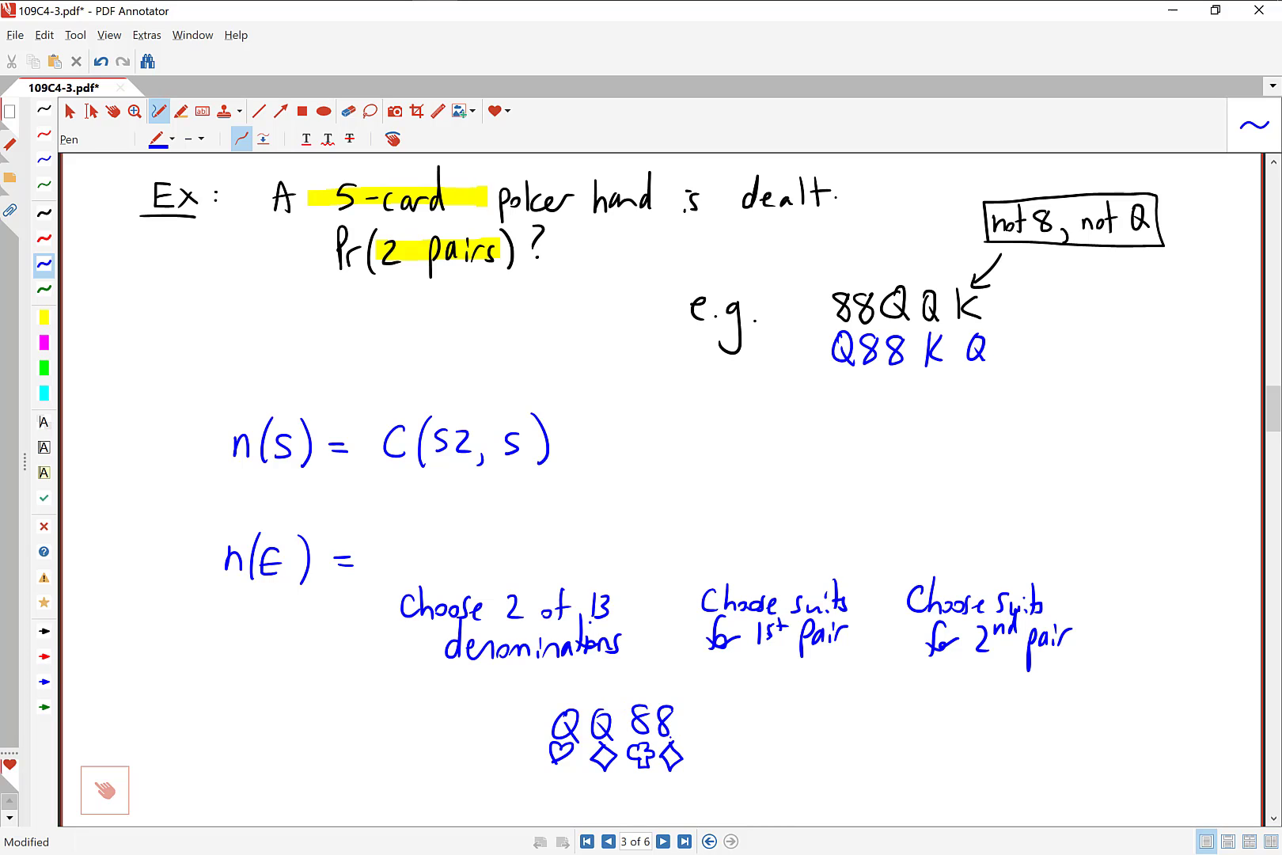
pyautogui.click(710, 723)
pyautogui.moveTo(707, 705)
pyautogui.mouseDown()
pyautogui.moveTo(710, 717)
pyautogui.moveTo(719, 696)
pyautogui.mouseUp()
pyautogui.moveTo(1132, 590)
pyautogui.mouseDown()
pyautogui.moveTo(1200, 607)
pyautogui.moveTo(1147, 650)
pyautogui.moveTo(1191, 631)
pyautogui.moveTo(1206, 651)
pyautogui.moveTo(1232, 604)
pyautogui.mouseUp()
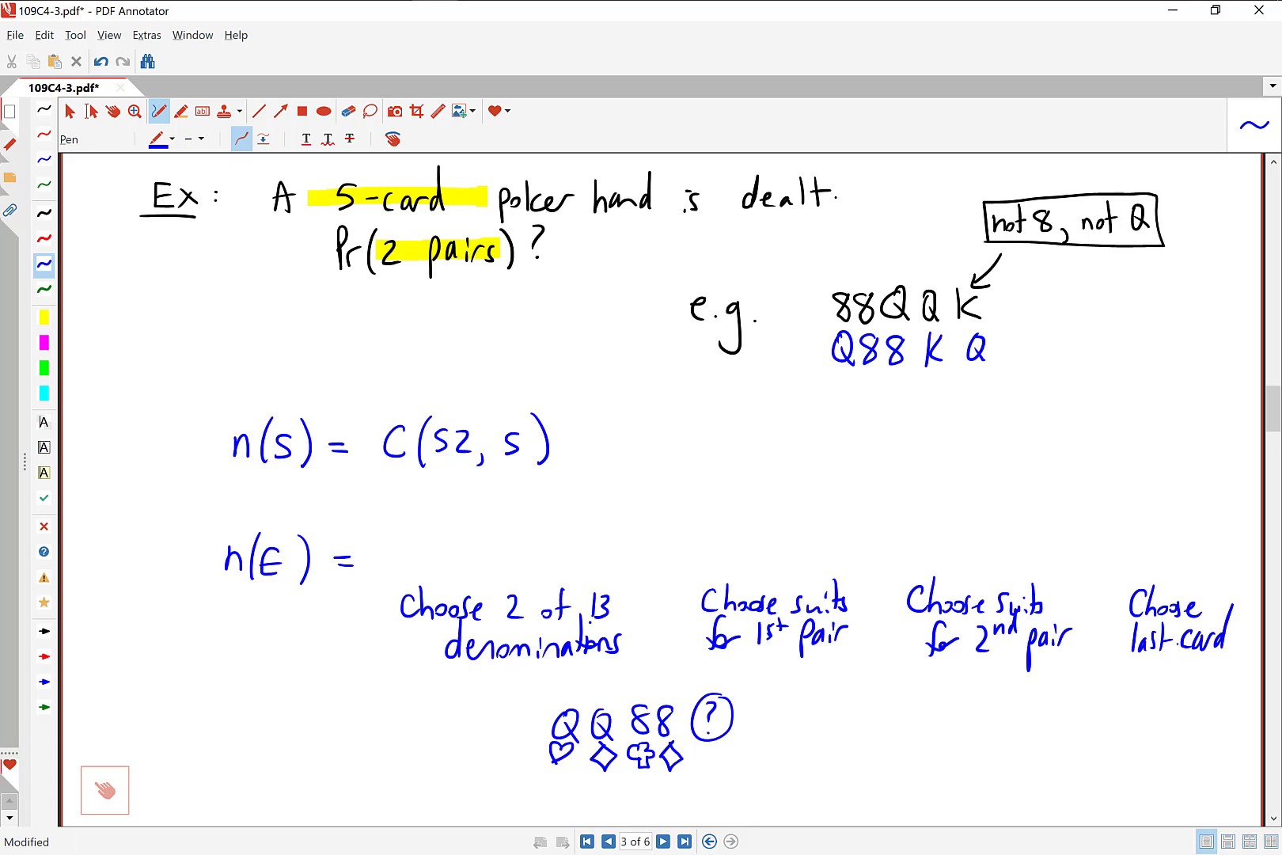